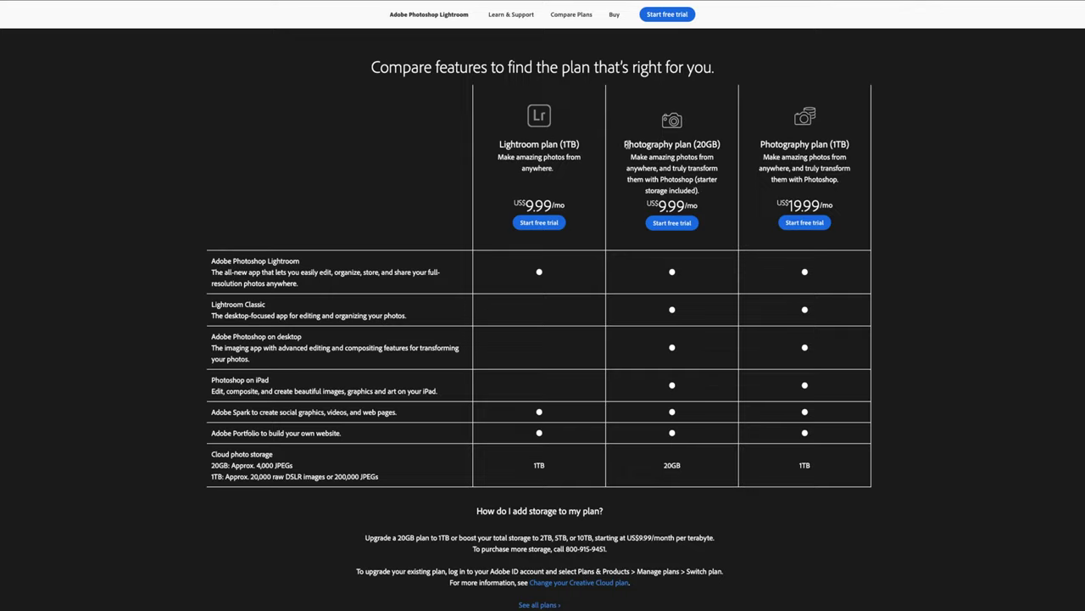
Highlight the Photography plan (20GB) description and price in the plan comparison, and clear the selection
drag(626, 145, 702, 210)
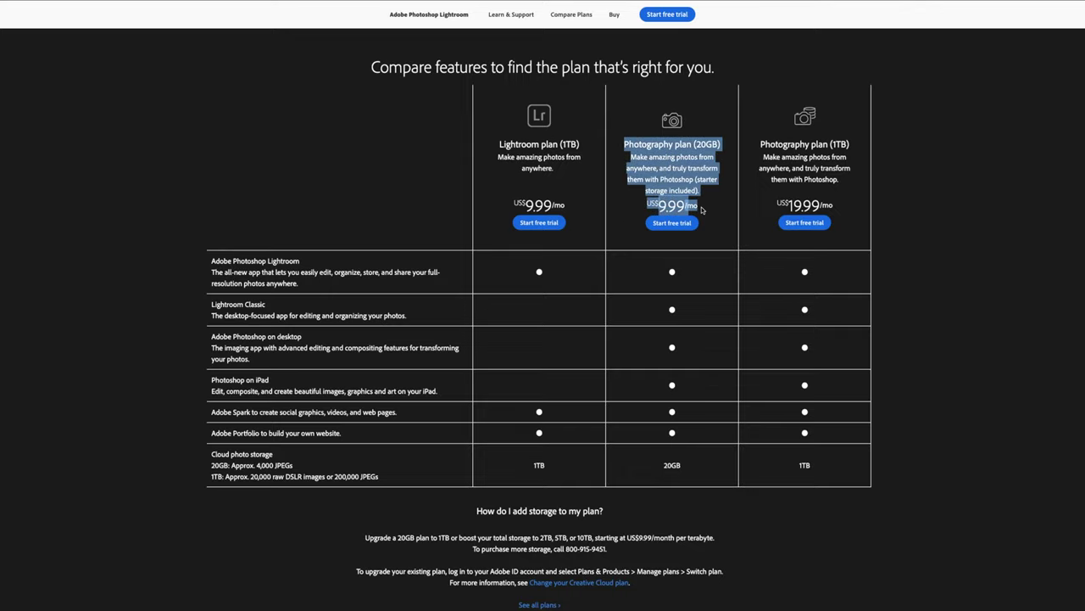
click(710, 211)
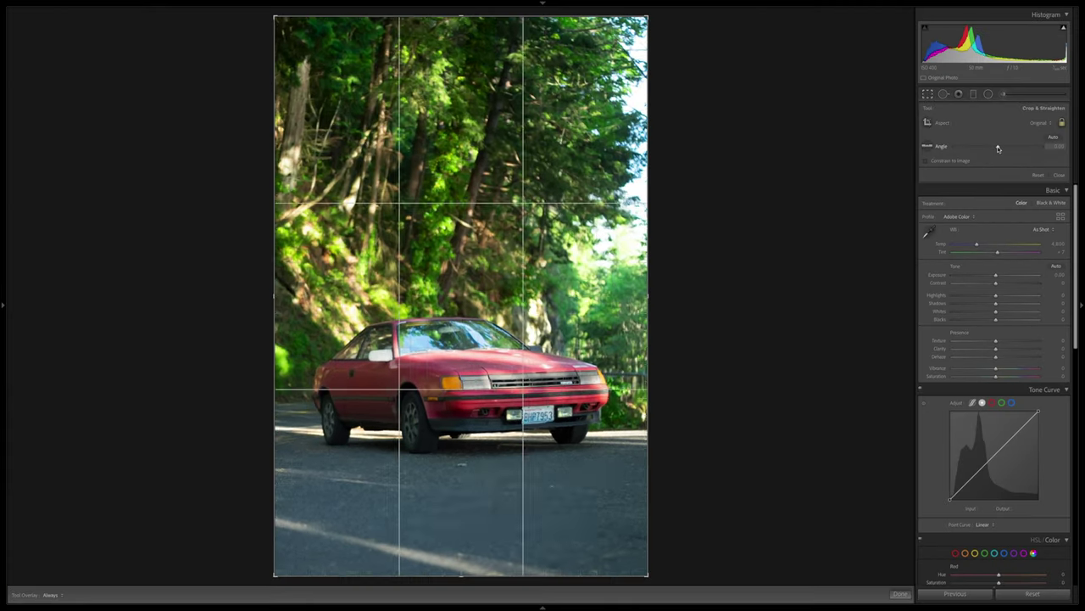
Straighten the red car photo slightly in Lightroom Classic and set its white balance to Daylight
drag(998, 148, 1001, 152)
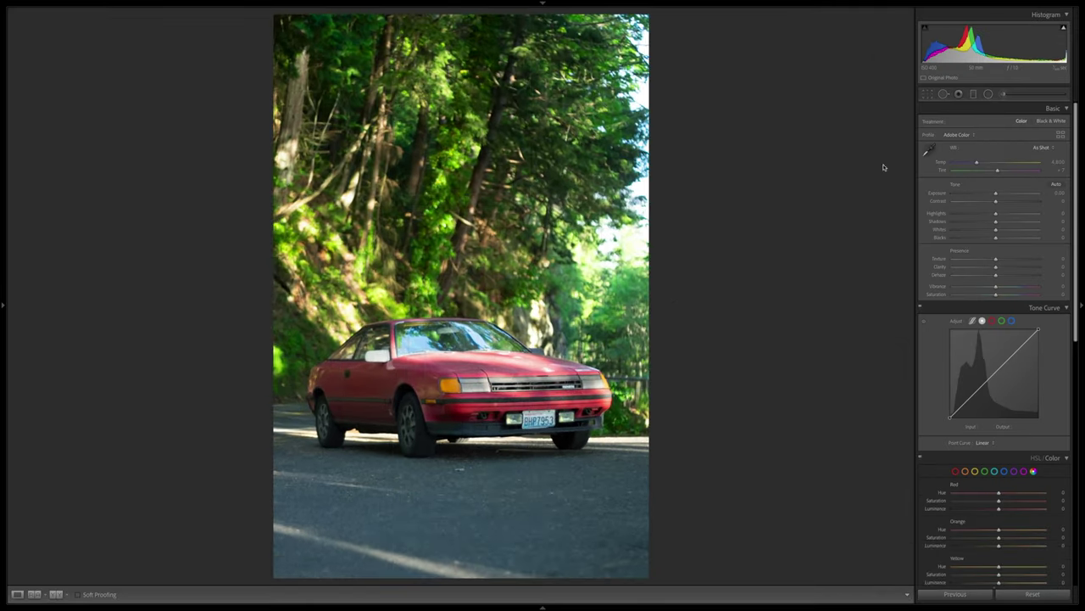
click(1039, 147)
click(1032, 163)
Set Contrast to +13, Highlights to -100 and Shadows to +89, comparing the photo with its original
drag(996, 201, 972, 221)
key(ctrl+y)
key(ctrl+y)
key(ctrl+y)
key(ctrl+y)
key(ctrl+y)
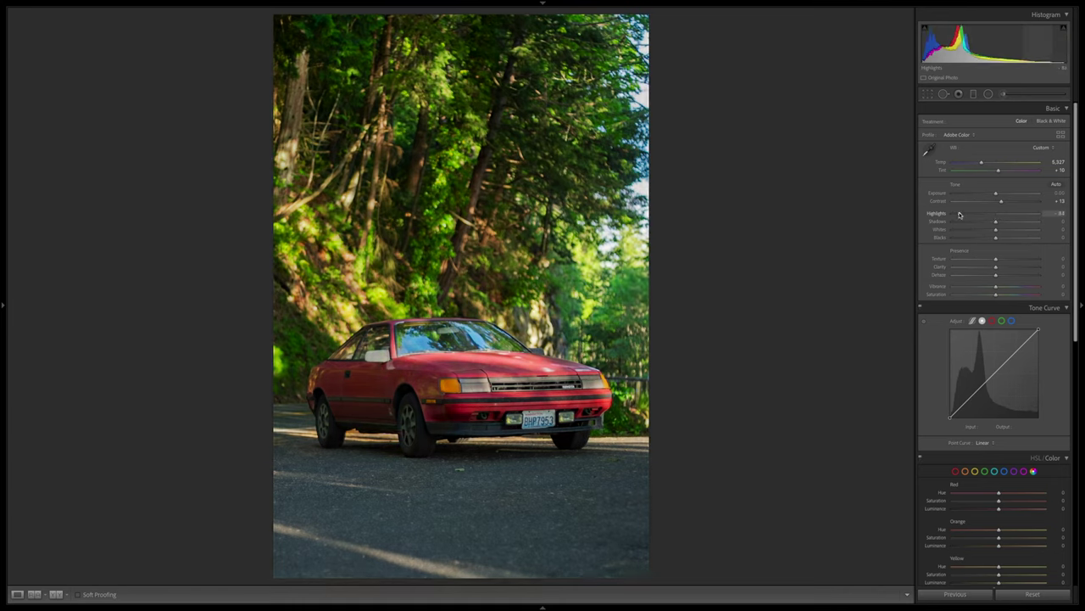
key(ctrl+y)
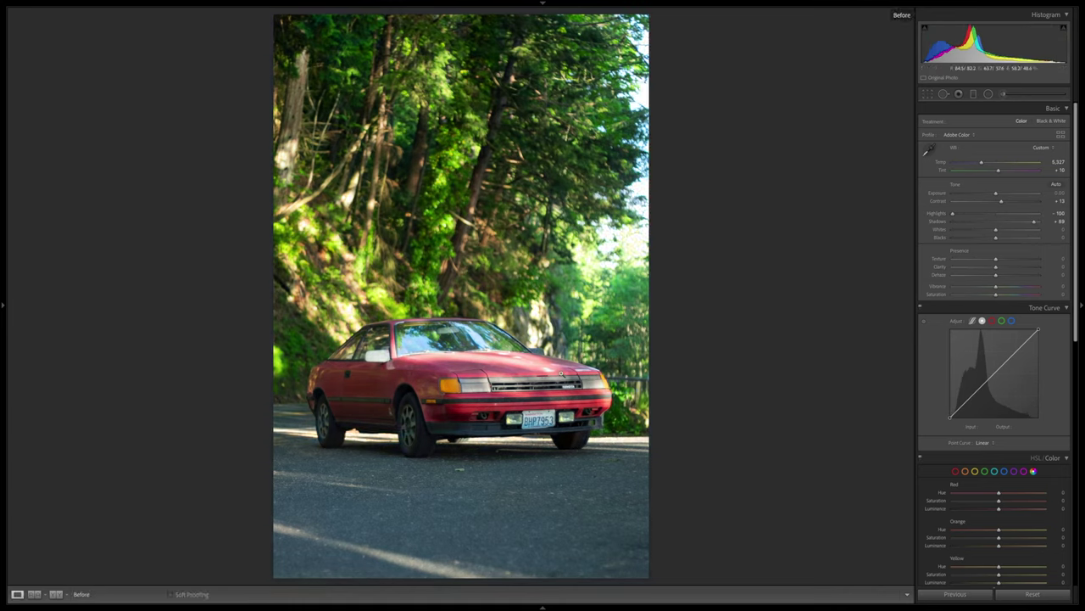
key(ctrl+y)
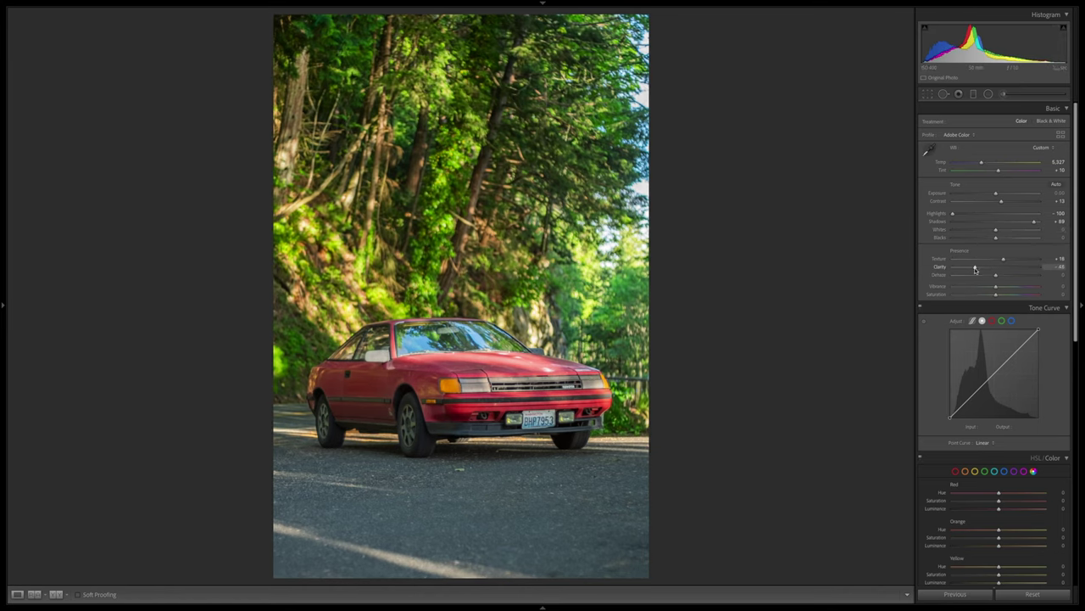
Set the photo's Clarity to +10 and Dehaze to +4
drag(996, 270, 1028, 270)
key(ctrl+y)
key(ctrl+y)
key(ctrl+y)
key(ctrl+y)
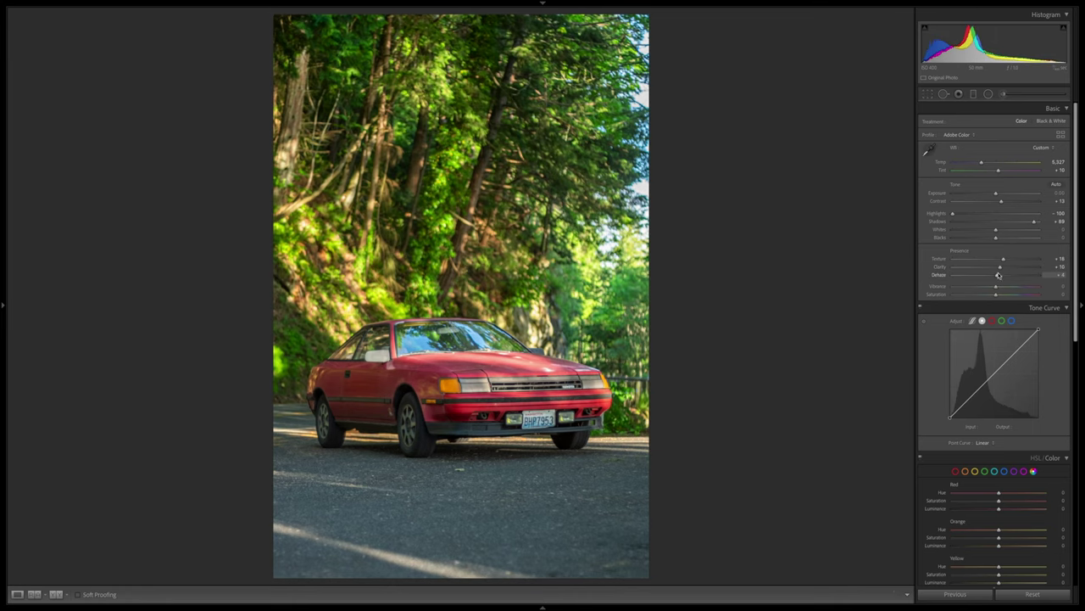
key(ctrl+z)
key(ctrl+z)
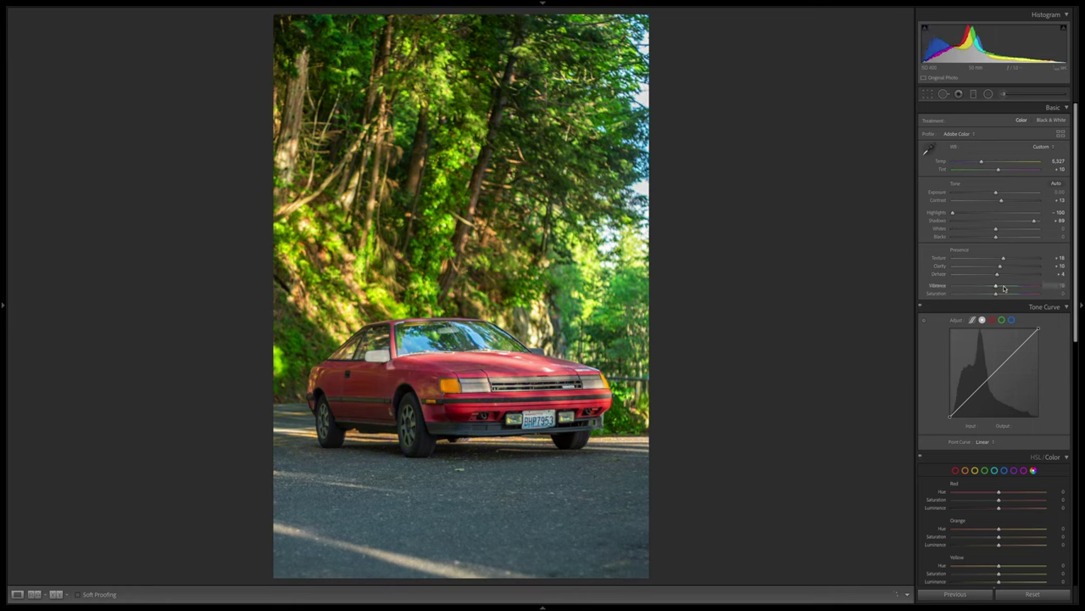
Raise the midtones on the tone curve and lower its white point to an output of 224
key(ctrl+z)
key(ctrl+z)
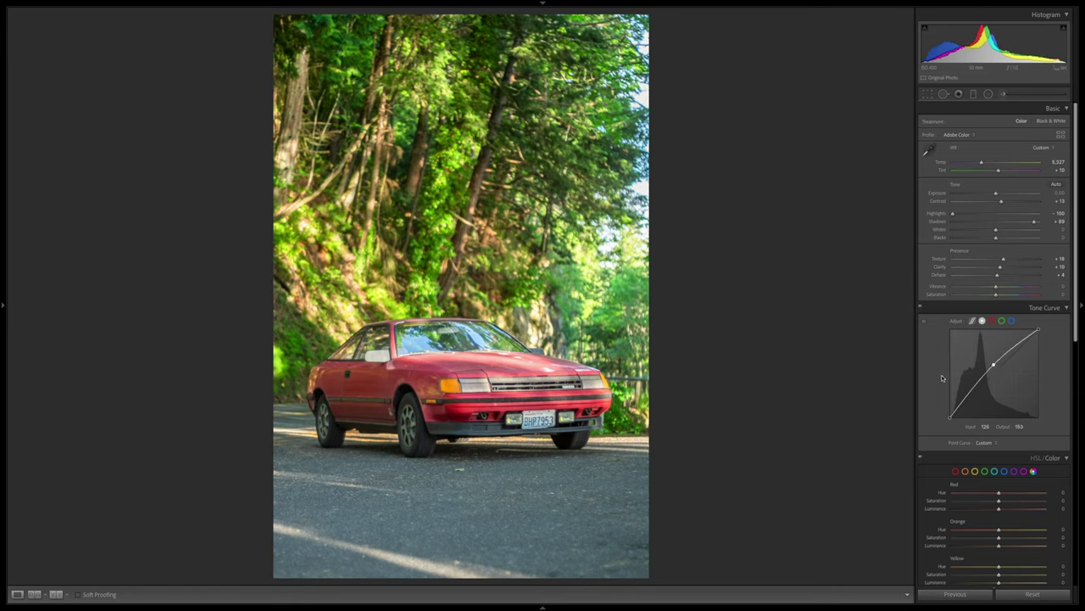
key(ctrl+y)
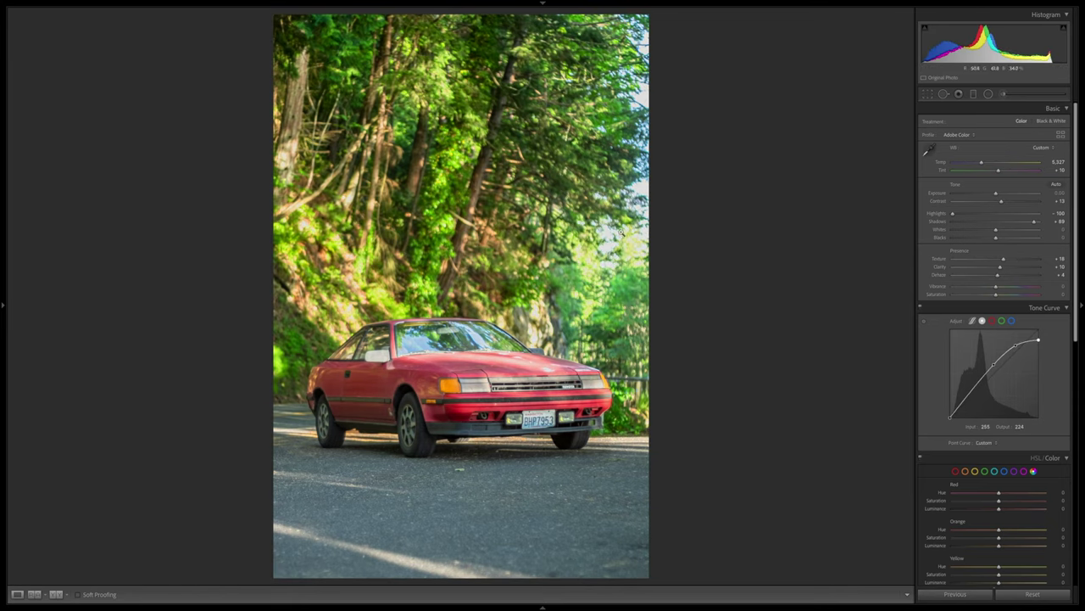
key(ctrl+z)
key(ctrl+z)
drag(997, 195, 991, 195)
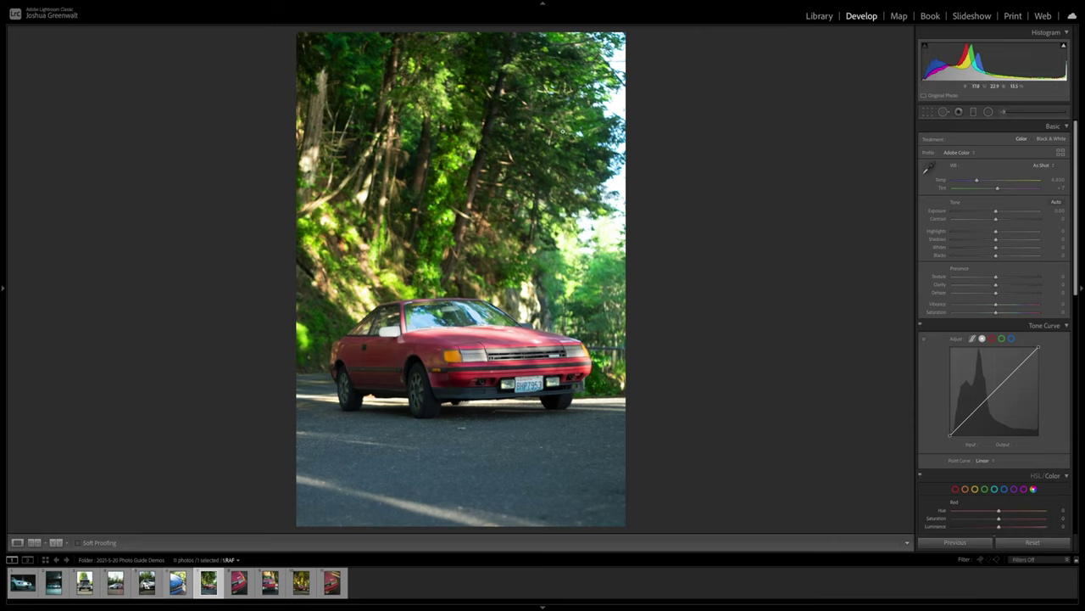
Hide the module picker and the filmstrip to enlarge the photo view
click(543, 5)
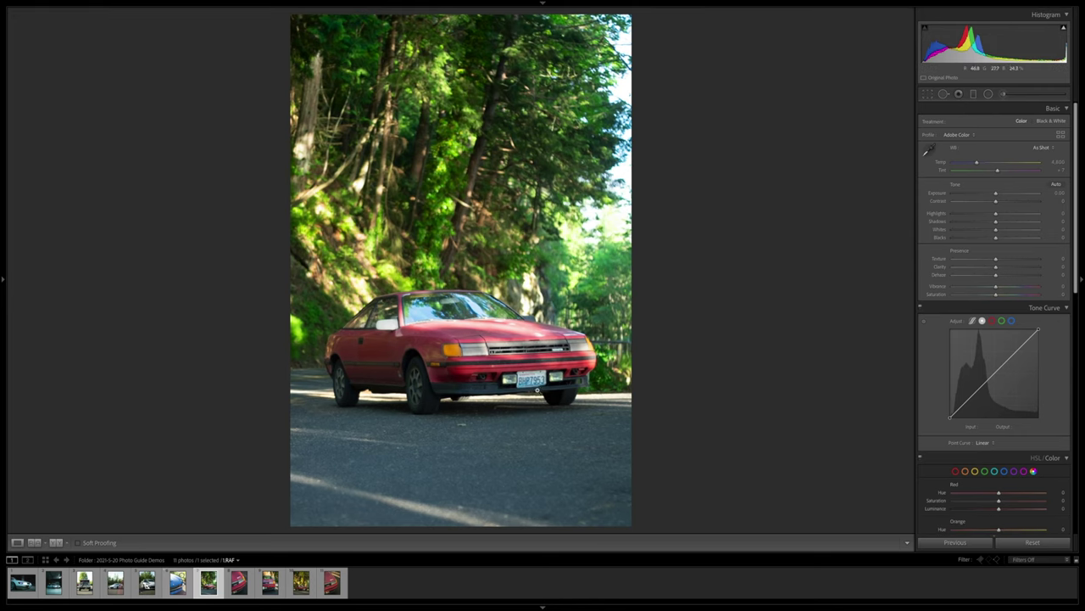
click(541, 606)
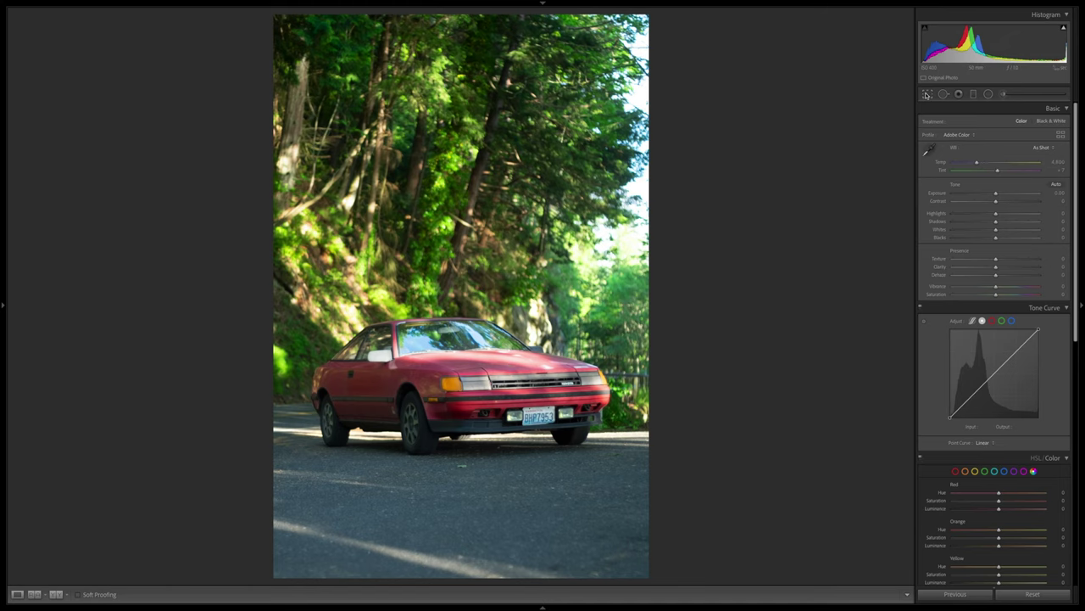
Straighten the car photo with a crop angle of 0.78 and compare it with the uncorrected version
click(927, 95)
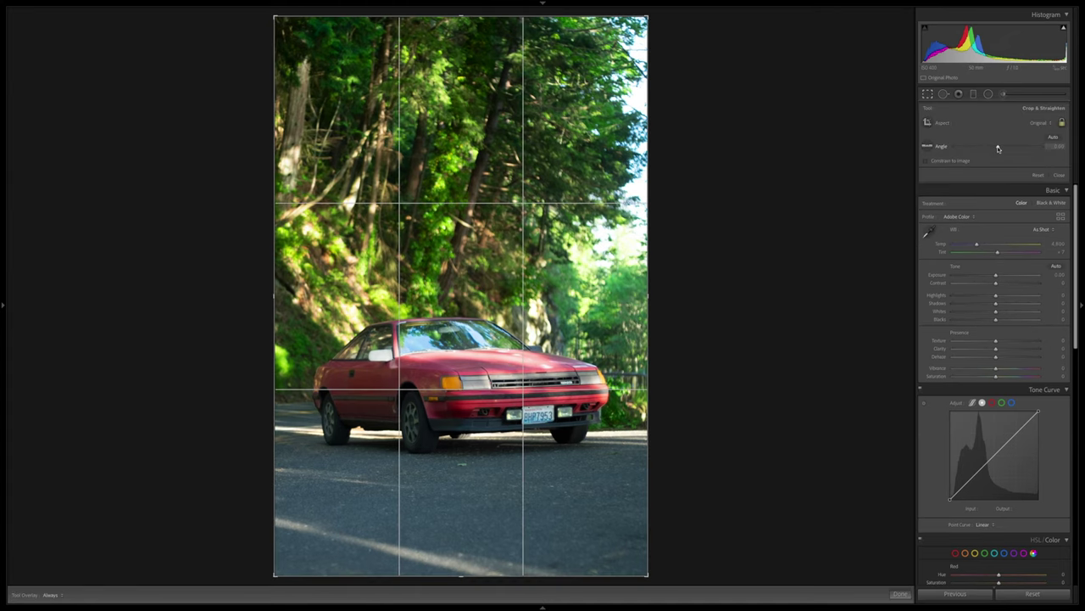
drag(997, 148, 998, 148)
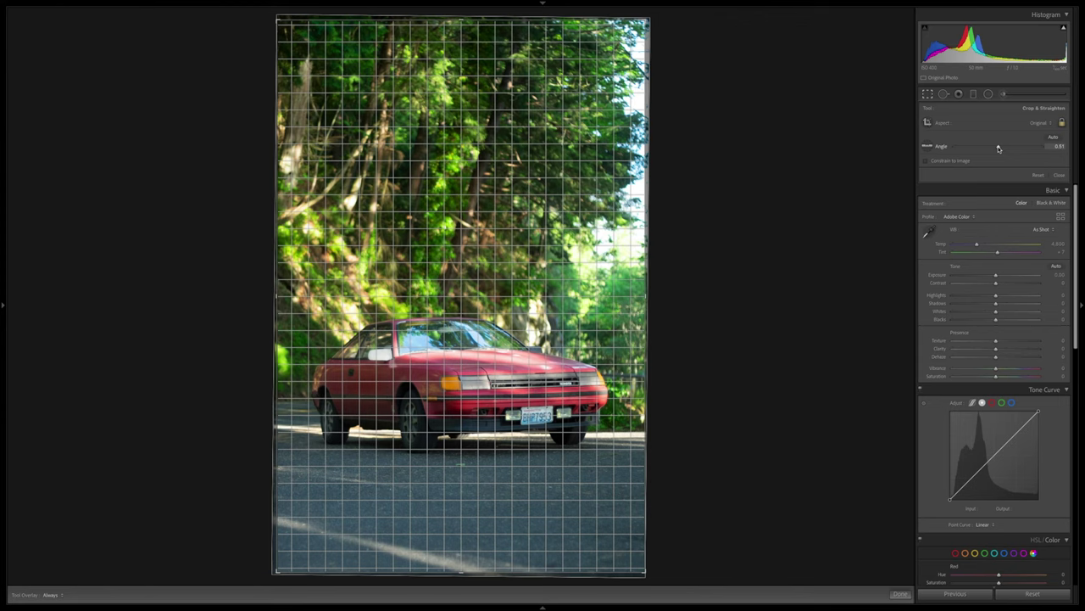
drag(998, 148, 998, 148)
key(Return)
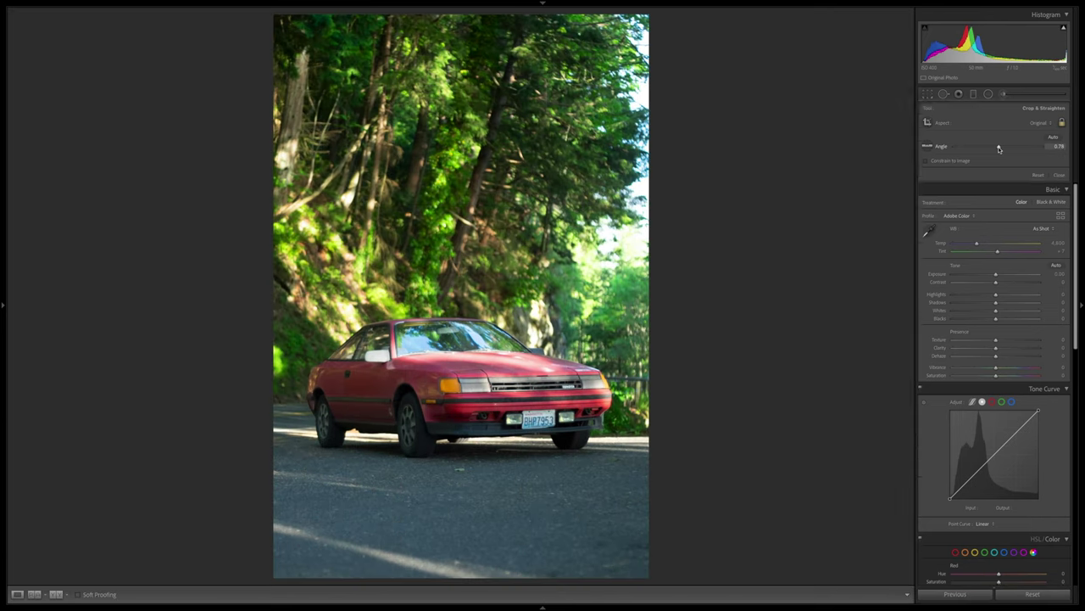
key(ctrl+z)
key(ctrl+y)
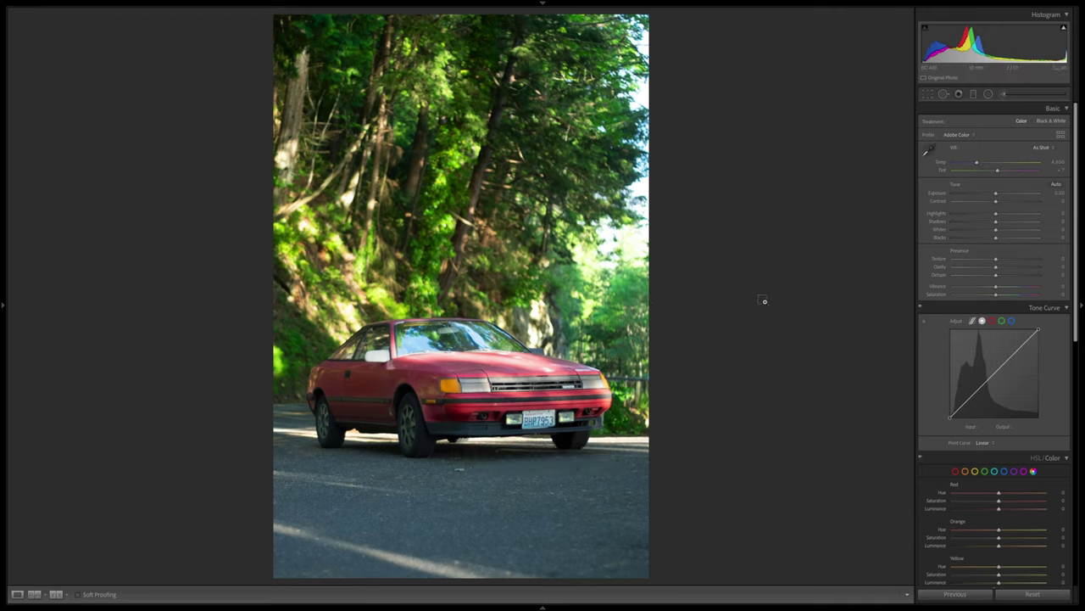
key(ctrl+z)
key(ctrl+y)
Try a much warmer white balance at Temp 6,707 with a strong magenta tint, and undo it
drag(977, 164, 1015, 170)
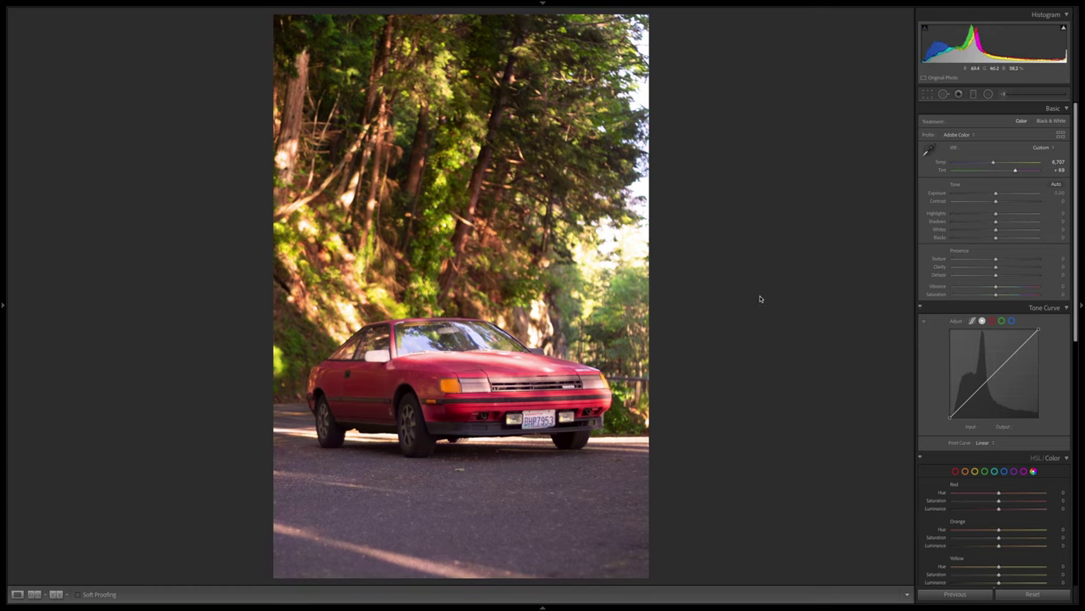
key(ctrl+z)
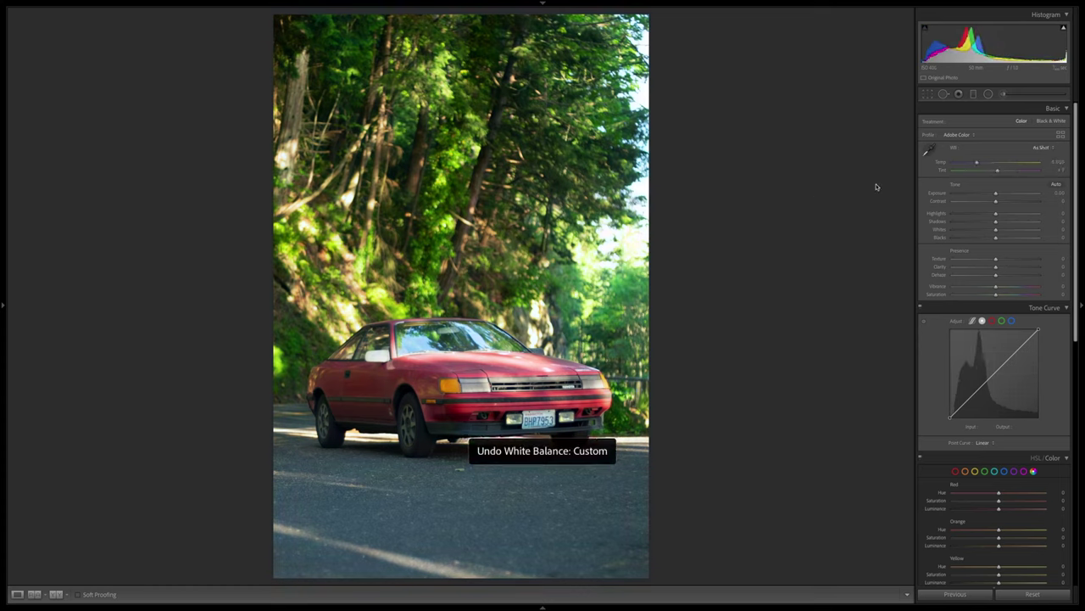
Apply the Daylight white balance preset, undoing and redoing it to compare with the as-shot colours
click(1047, 148)
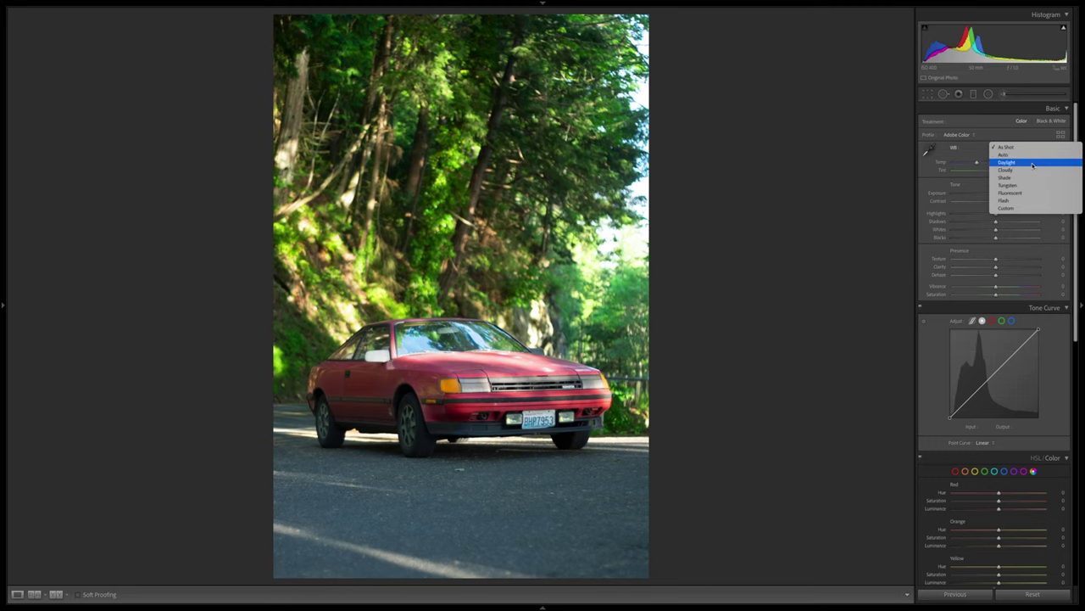
click(1032, 164)
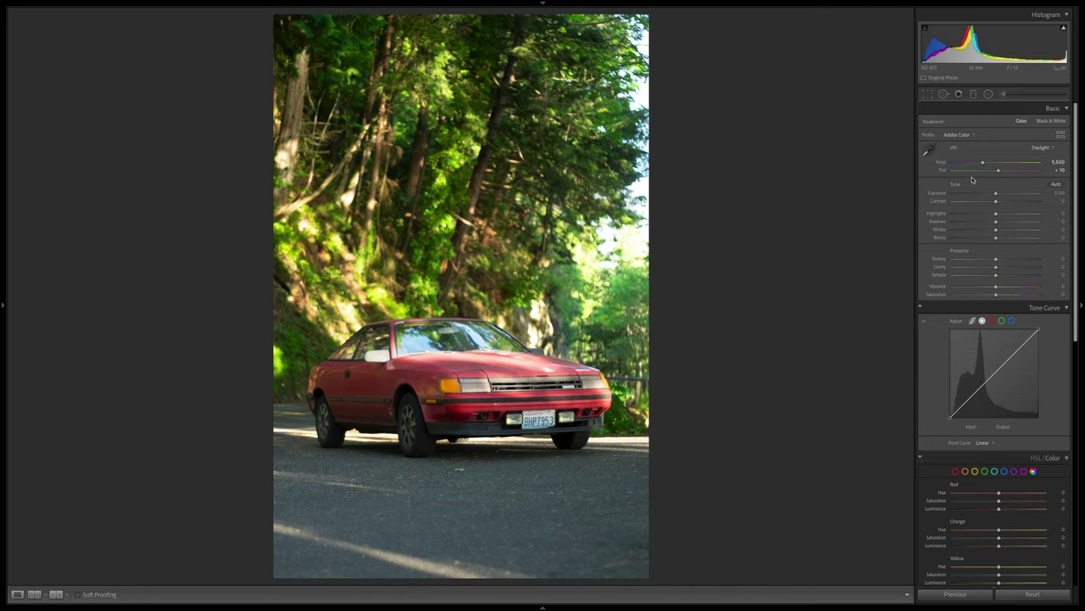
key(ctrl+z)
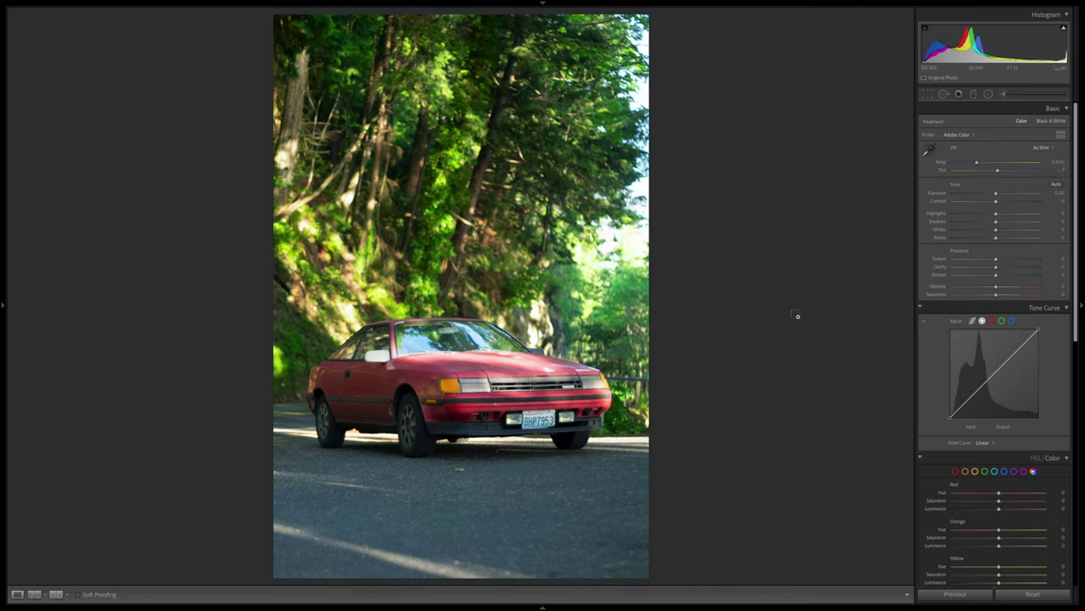
key(ctrl+shift+z)
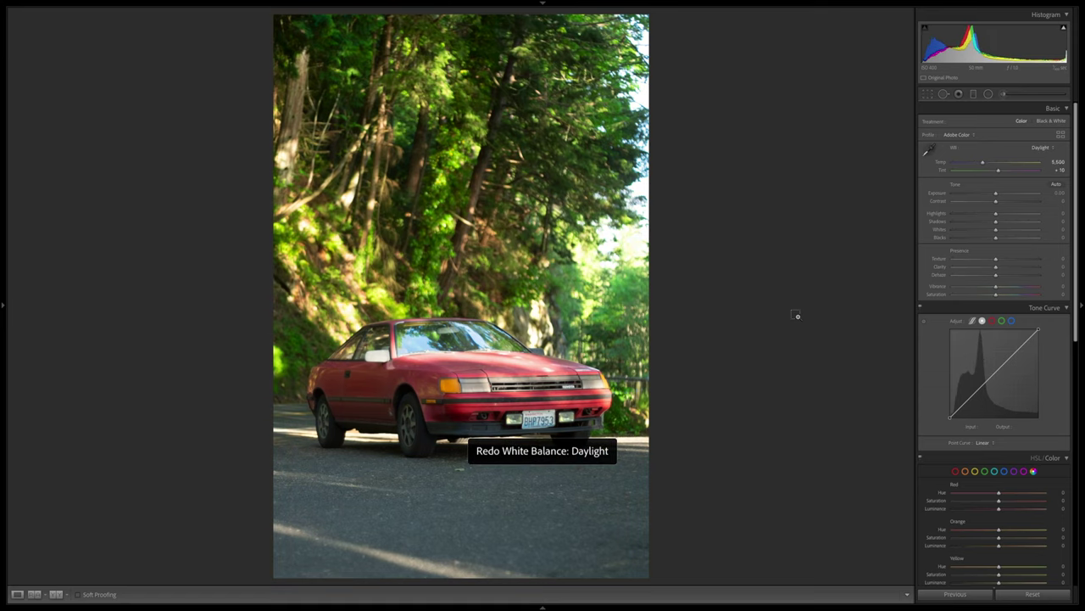
key(ctrl+z)
key(ctrl+shift+z)
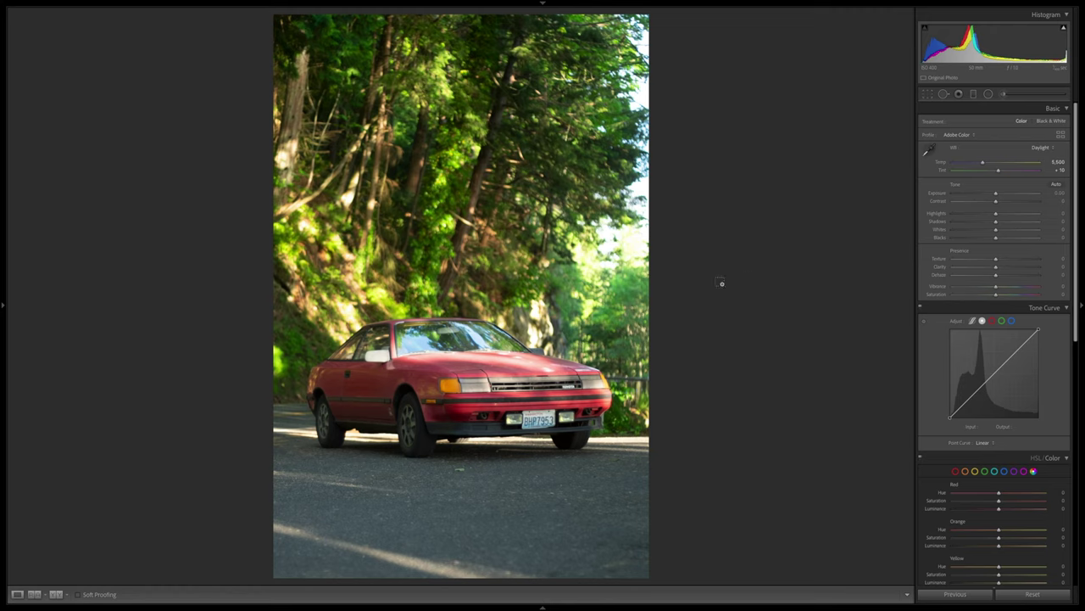
key(ctrl+z)
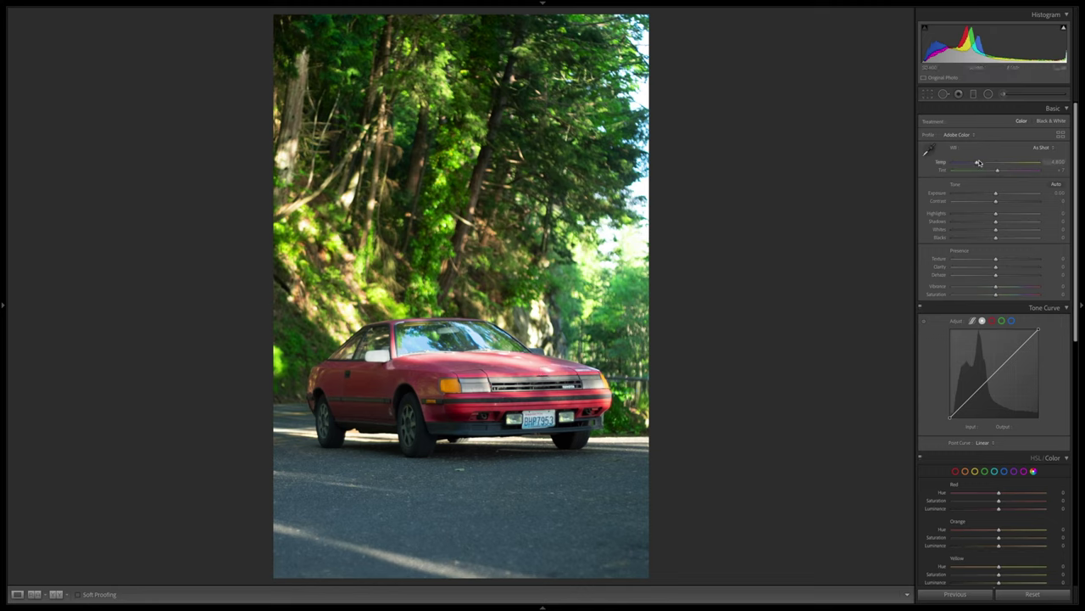
key(ctrl+shift+z)
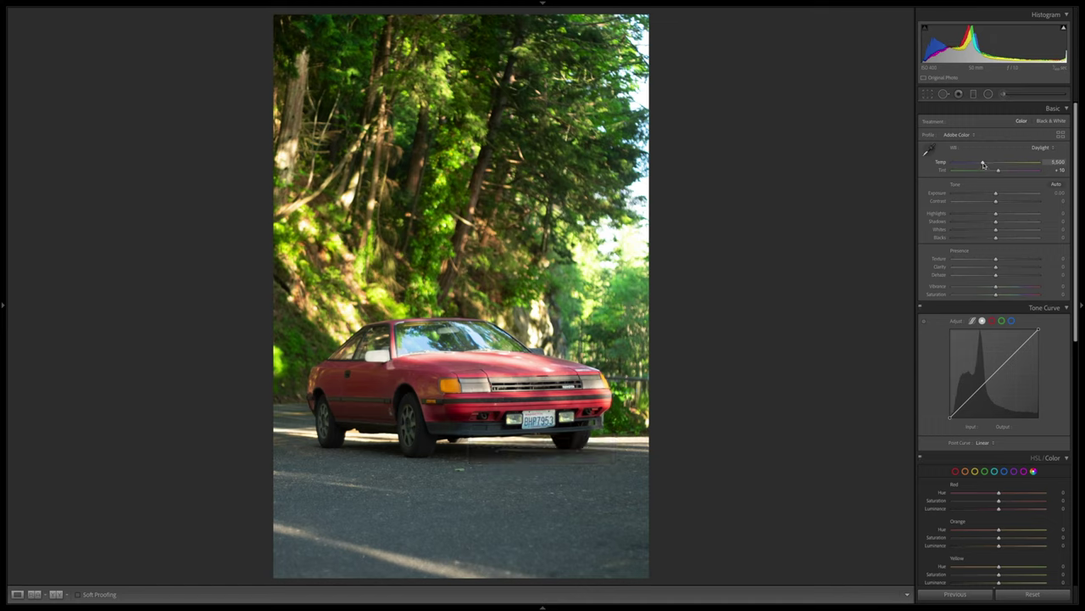
Fine-tune the white balance temperature to 5,327
drag(984, 164, 984, 165)
drag(984, 164, 982, 165)
key(ctrl+z)
key(ctrl+y)
Compare the white-balanced photo with its Before version several times
key(backslash)
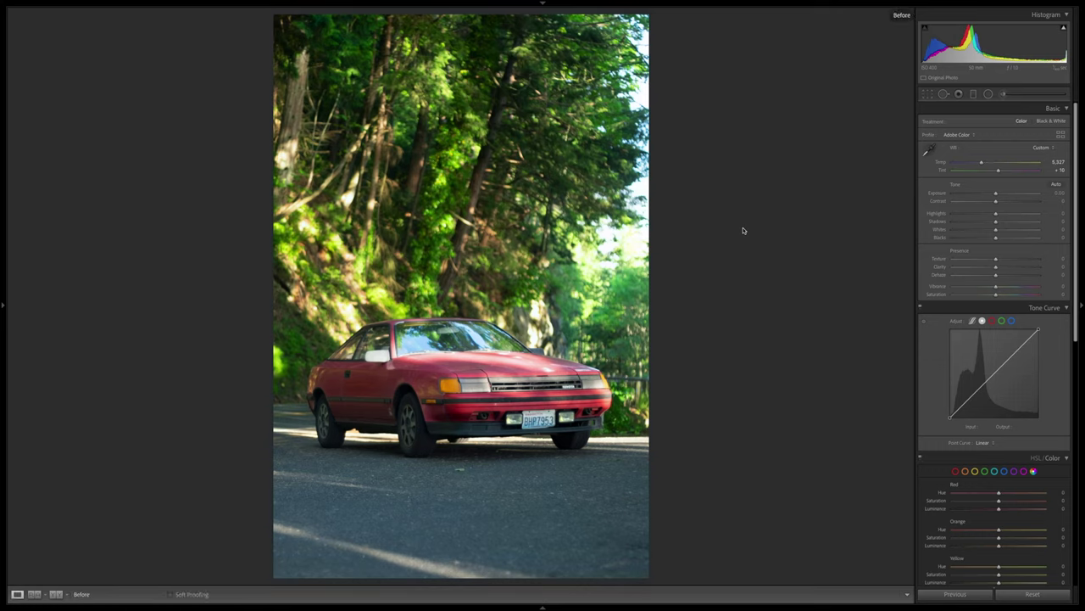
key(backslash)
key(backslash)
key(backslash)
key(backslash)
key(backslash)
key(backslash)
key(backslash)
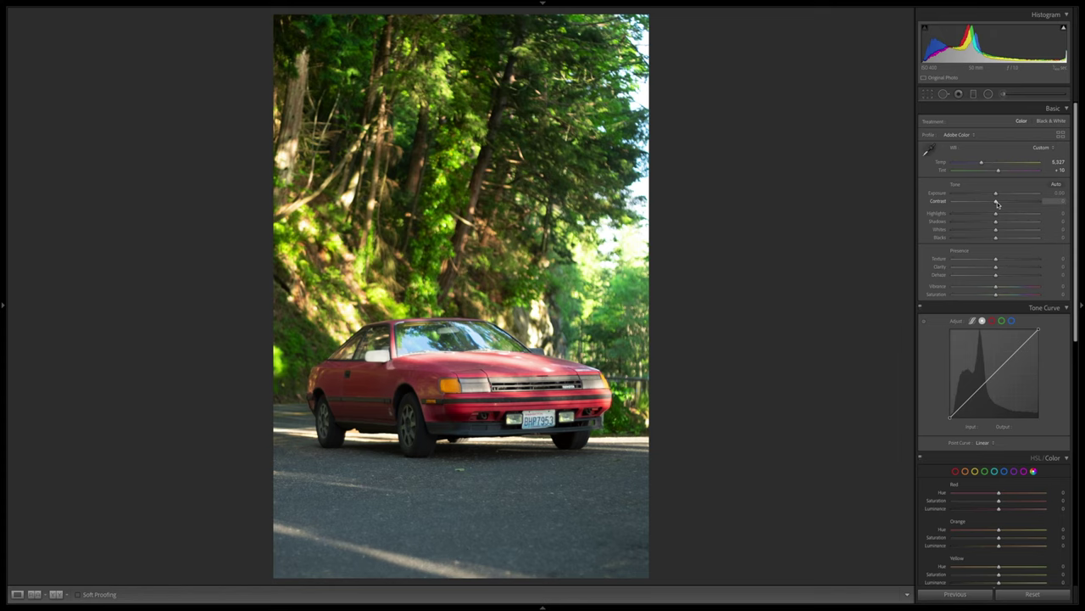
Raise the Contrast to +13 and compare the photo with its Before version
mouse_move(996, 203)
mouse_down()
mouse_move(1041, 207)
mouse_move(1002, 203)
mouse_up()
drag(1002, 204, 1003, 205)
key(backslash)
key(backslash)
key(backslash)
key(backslash)
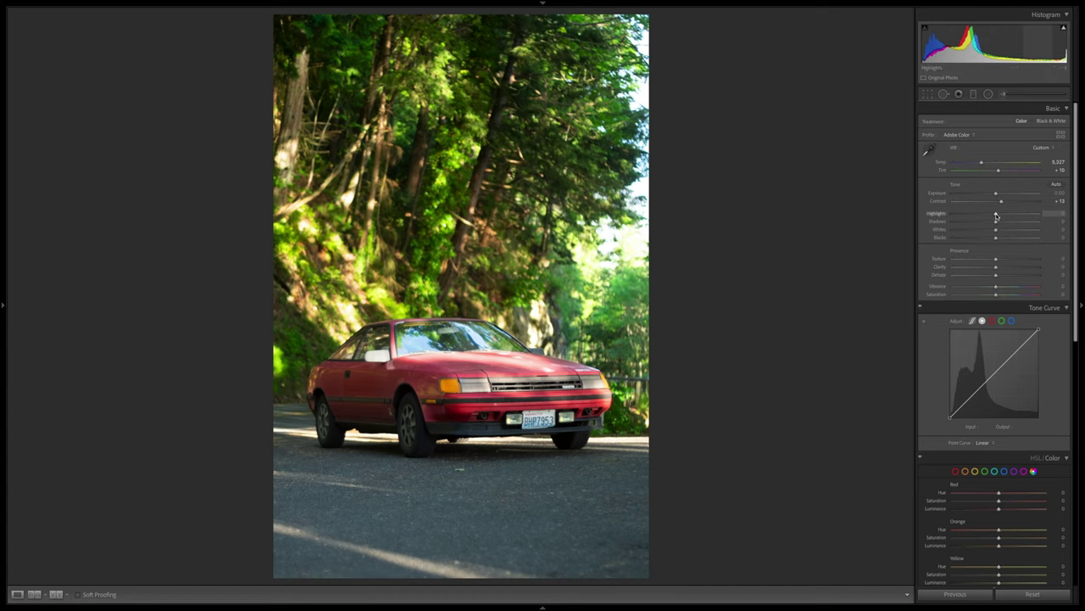
Try Highlights at +57 and Shadows at -54 separately, undoing each change
drag(997, 216, 1020, 215)
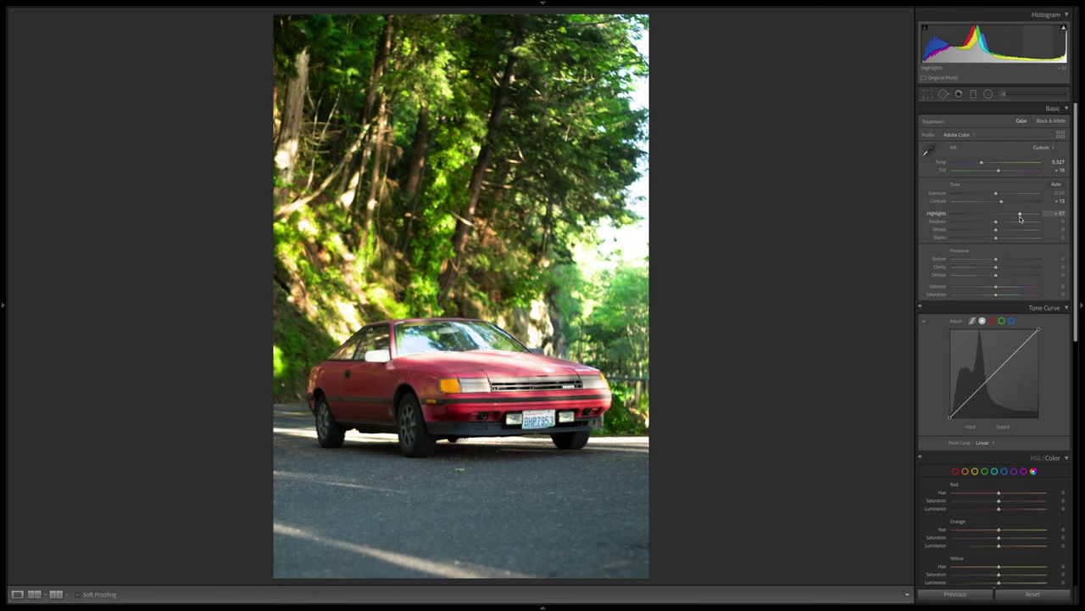
key(ctrl+z)
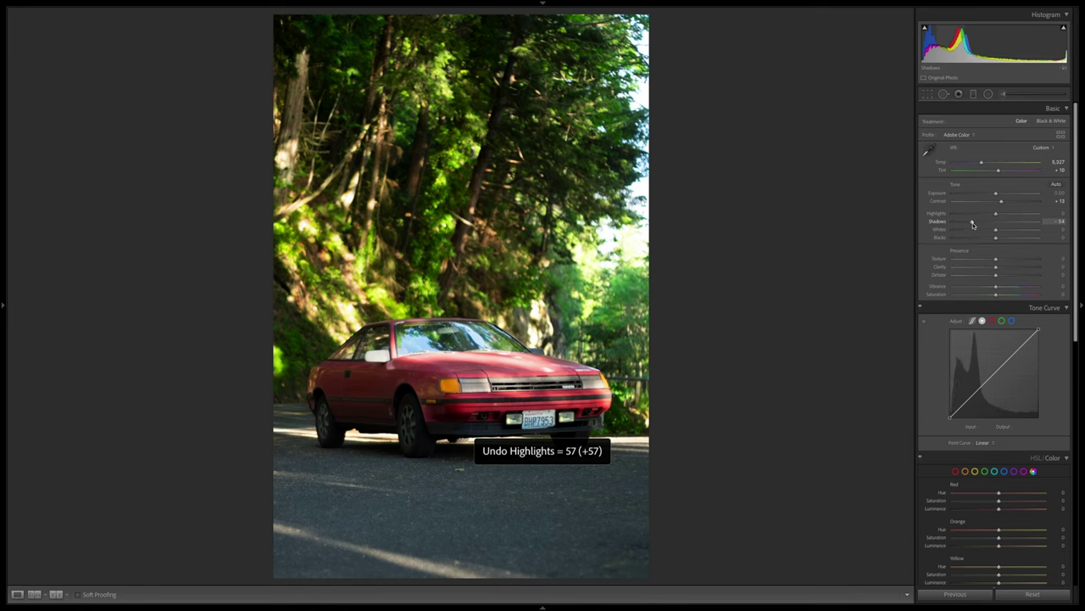
key(ctrl+z)
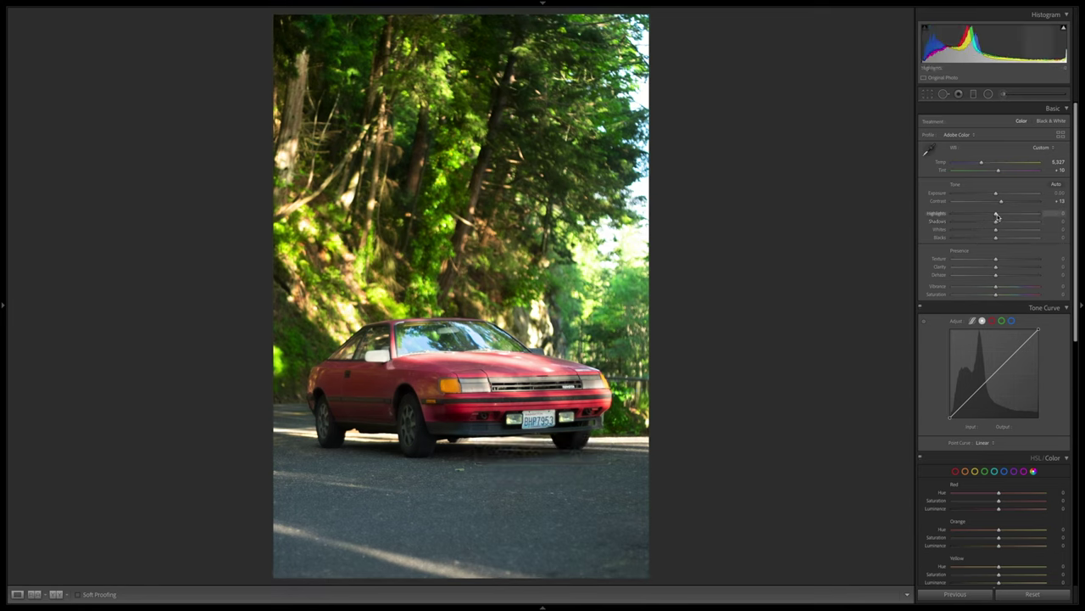
Try combining Shadows at -54 with Highlights at +72, compare by undoing and redoing, and undo both
drag(996, 215, 973, 223)
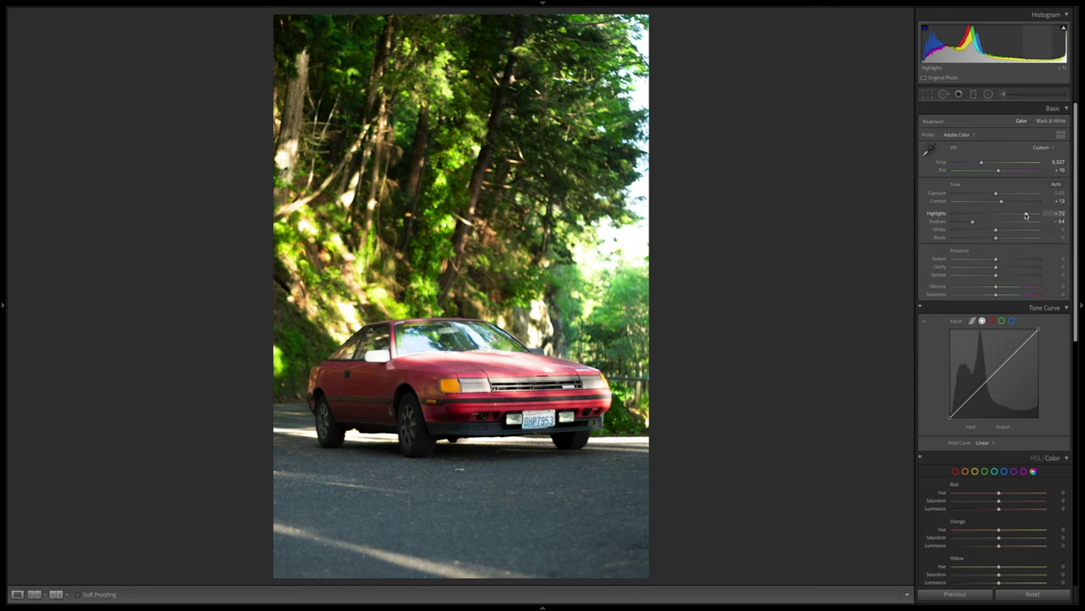
key(ctrl+z)
key(ctrl+z)
key(ctrl+shift+z)
key(ctrl+shift+z)
key(ctrl+z)
key(ctrl+z)
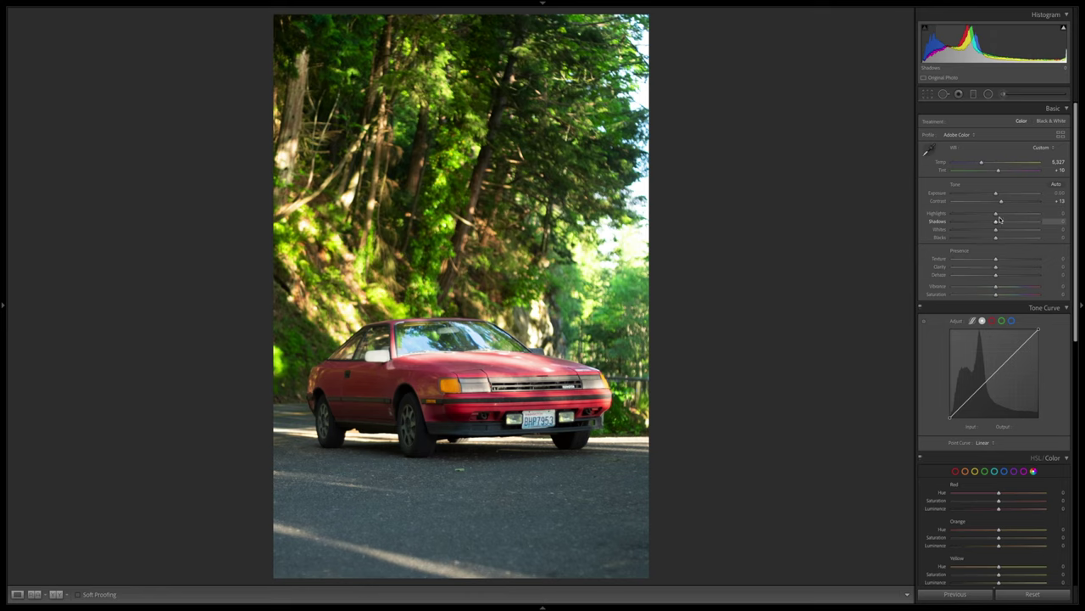
Lower the Highlights to -84
drag(996, 216, 959, 214)
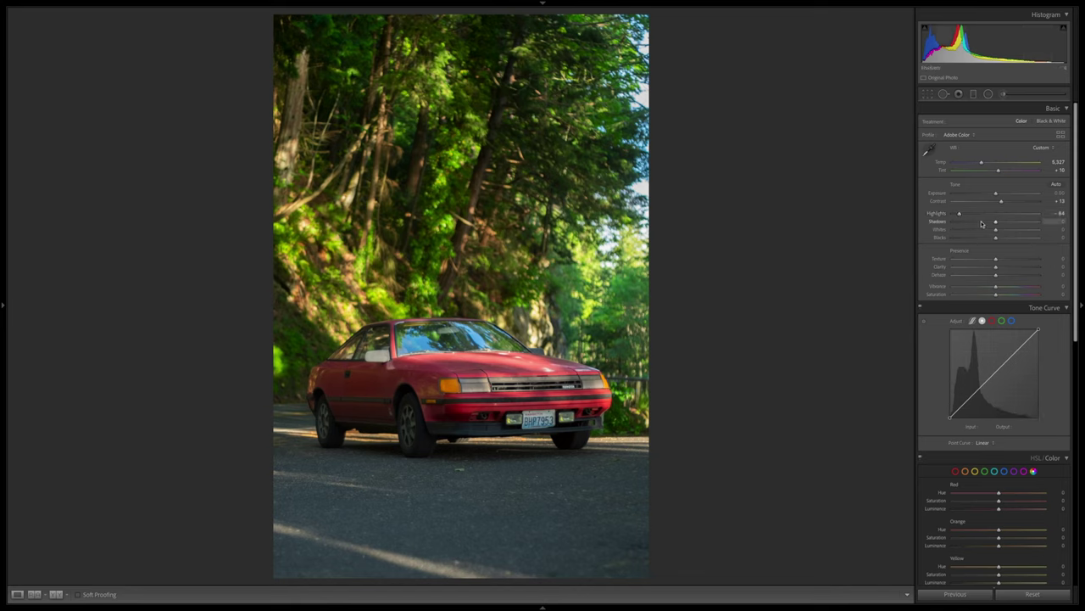
Raise the Shadows to +89 and compare the photo by undoing and redoing the Highlights and Shadows adjustments
key(ctrl+z)
key(ctrl+shift+z)
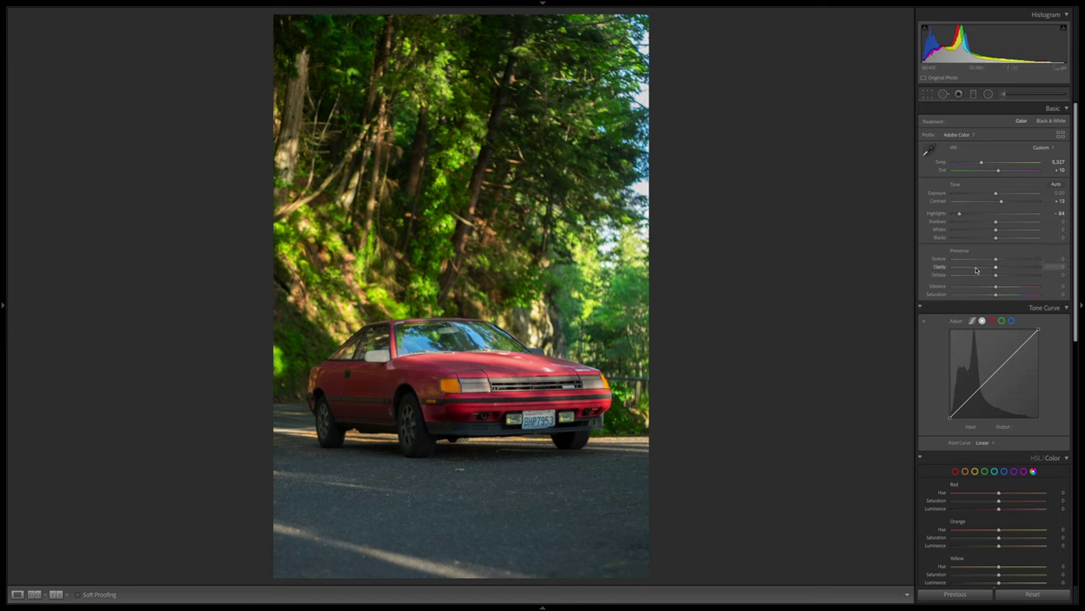
drag(998, 222, 1034, 223)
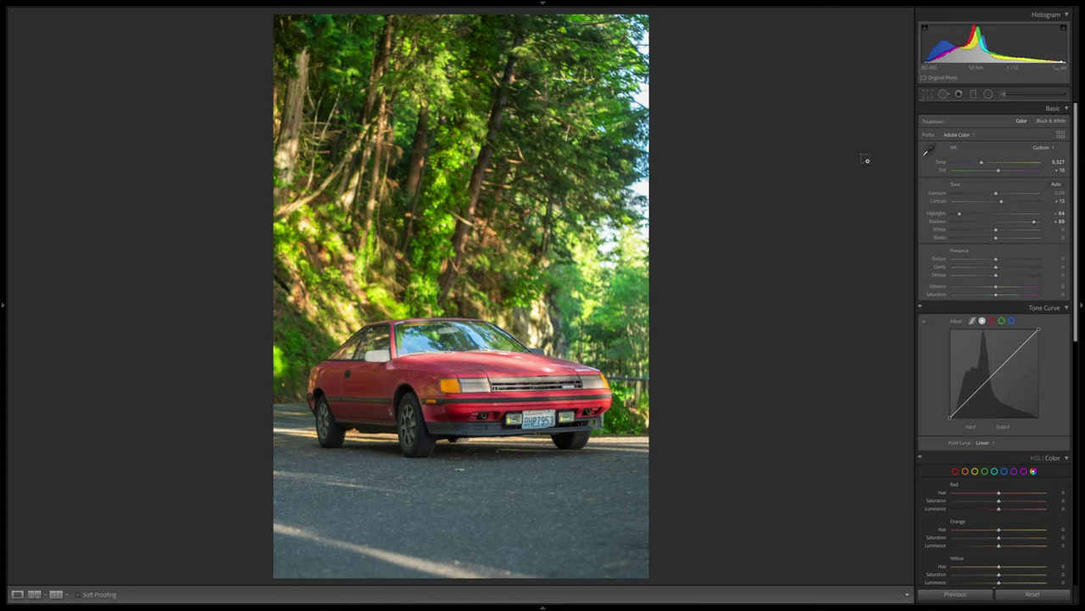
key(ctrl+z)
key(ctrl+z)
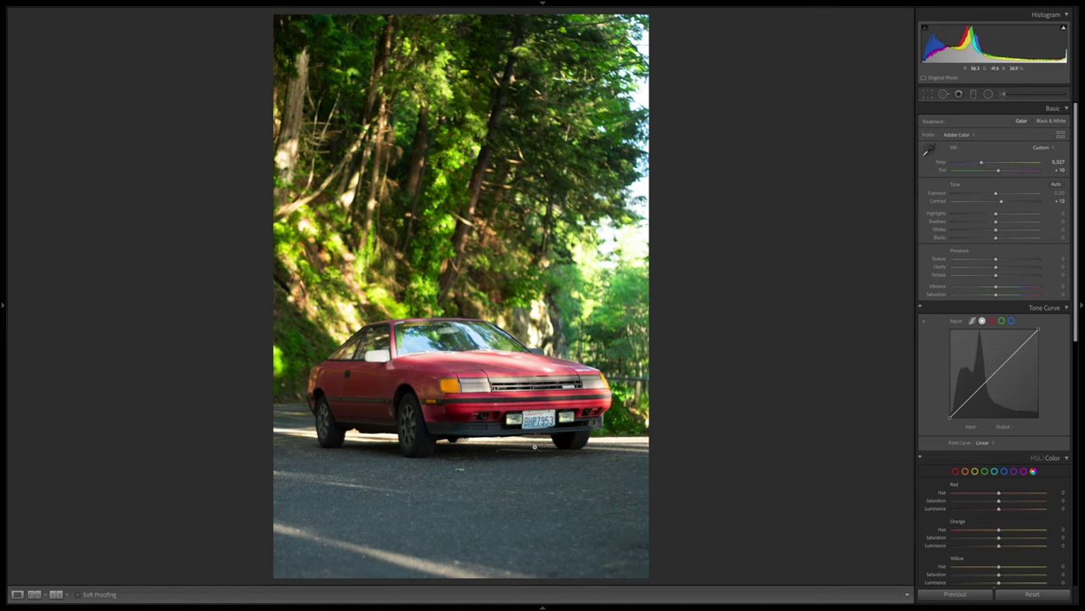
key(ctrl+y)
key(ctrl+y)
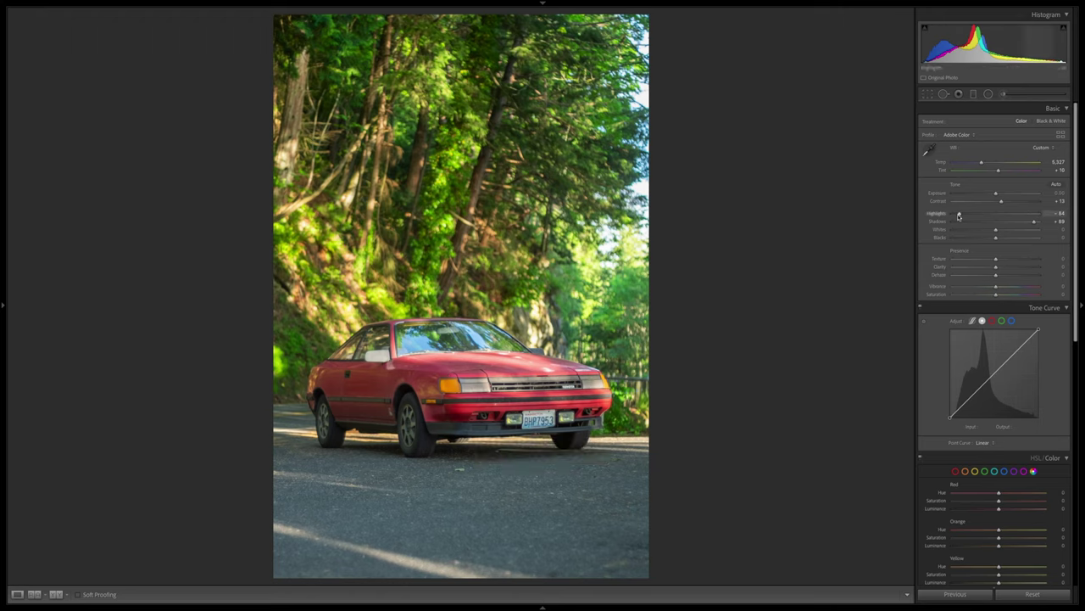
Lower the Highlights to -100 and compare the photo with its Before version
drag(960, 216, 945, 217)
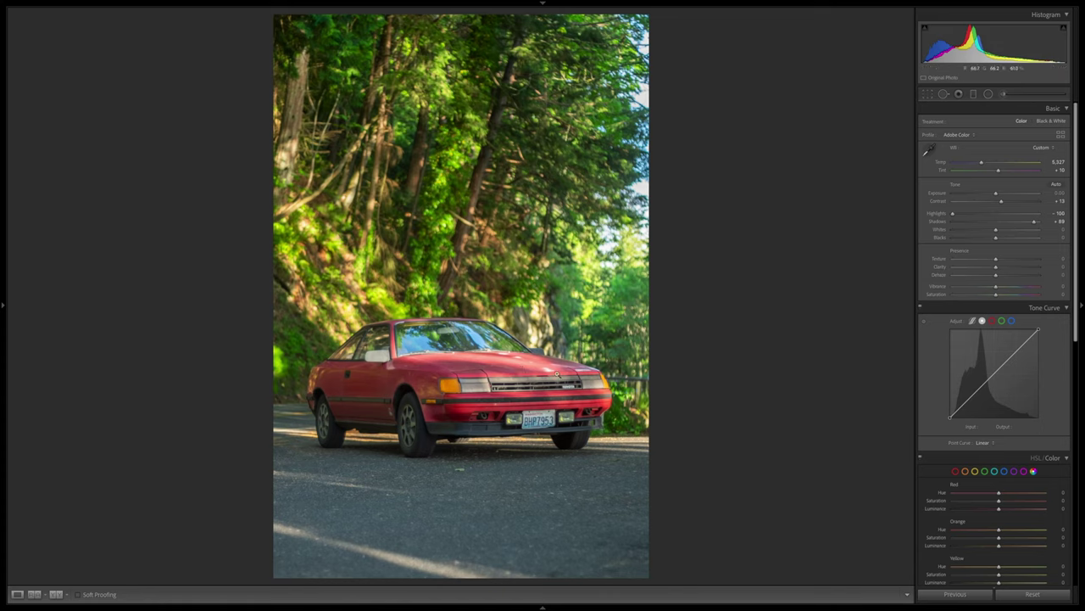
key(backslash)
key(backslash)
key(backslash)
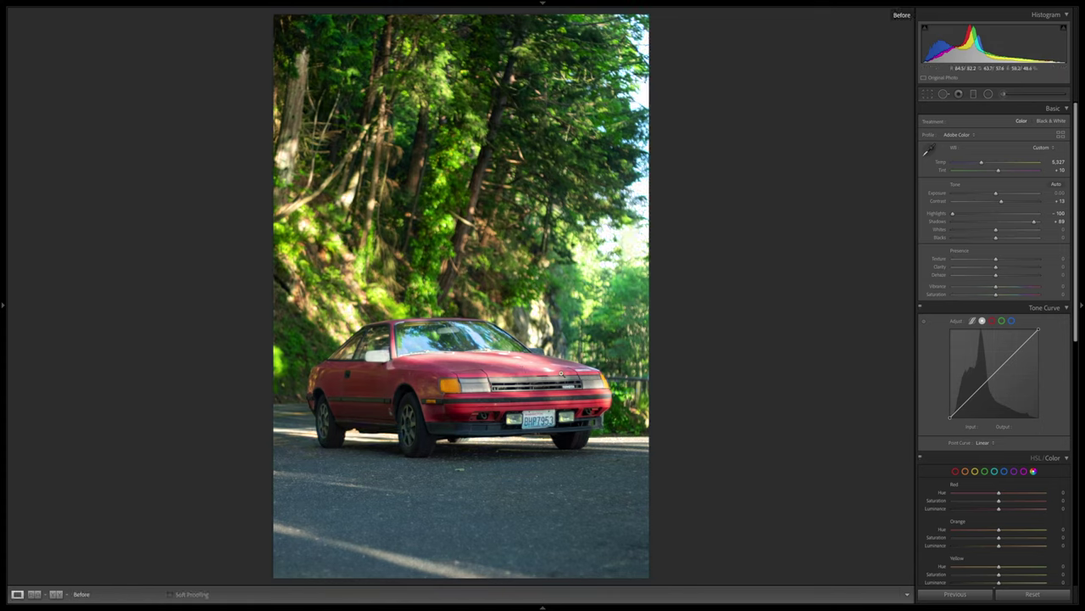
key(backslash)
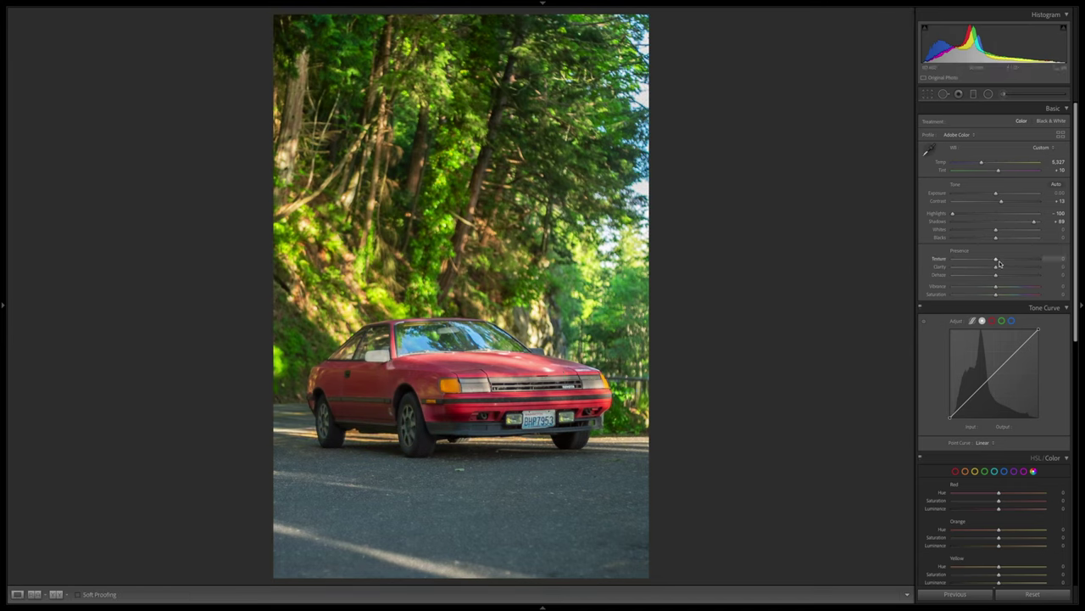
key(backslash)
key(backslash)
Raise the Texture to +18 and compare the effect by undoing and redoing it
drag(997, 262, 1001, 263)
drag(1001, 262, 1004, 262)
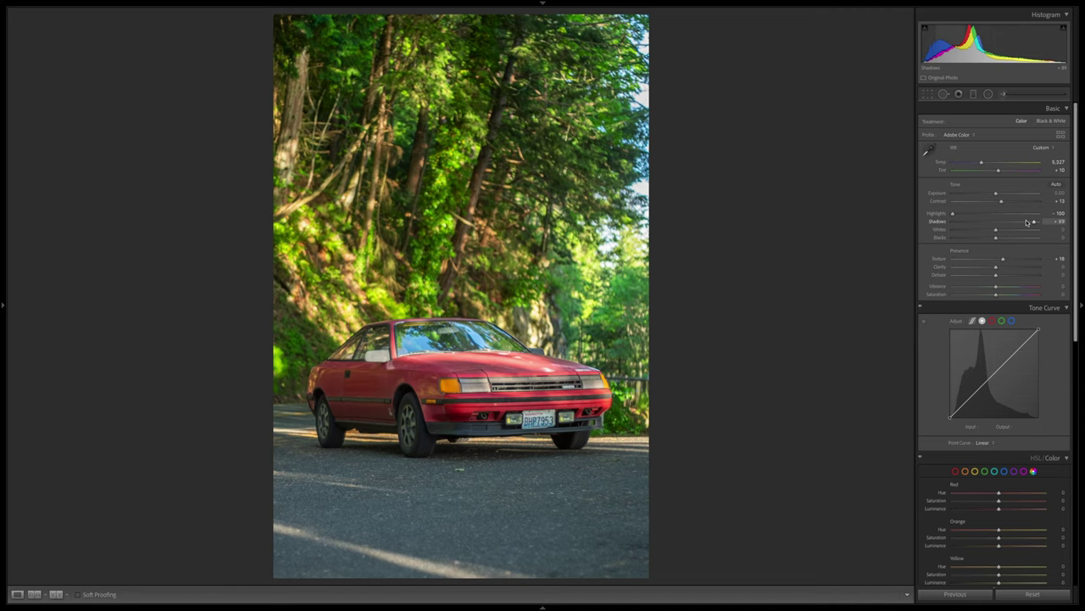
key(ctrl+z)
key(ctrl+y)
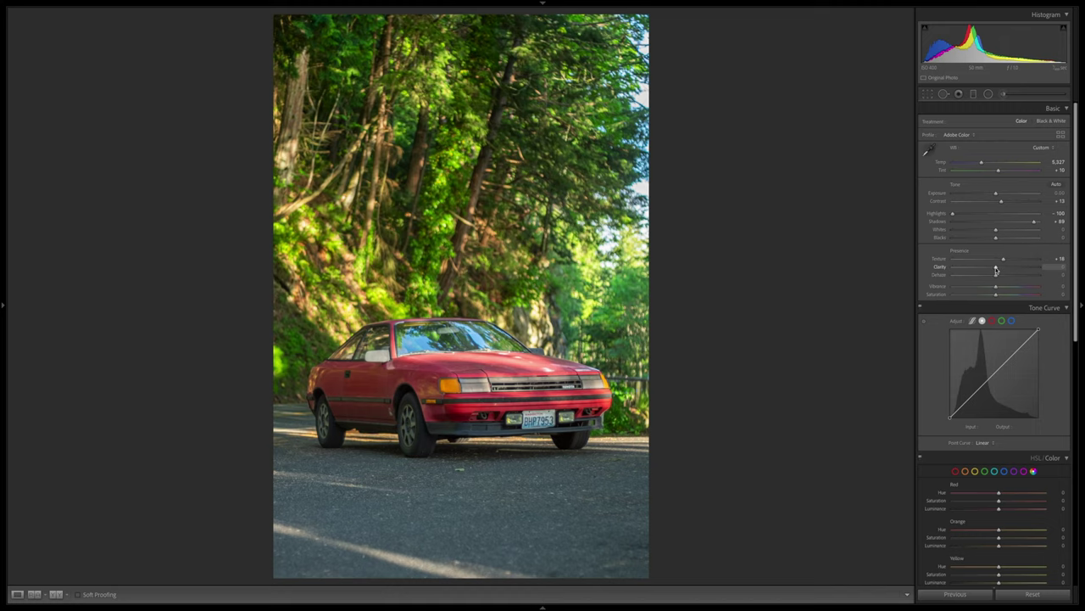
Try Clarity at +100 and at -27, returning it to 0 after each attempt
drag(997, 269, 1062, 273)
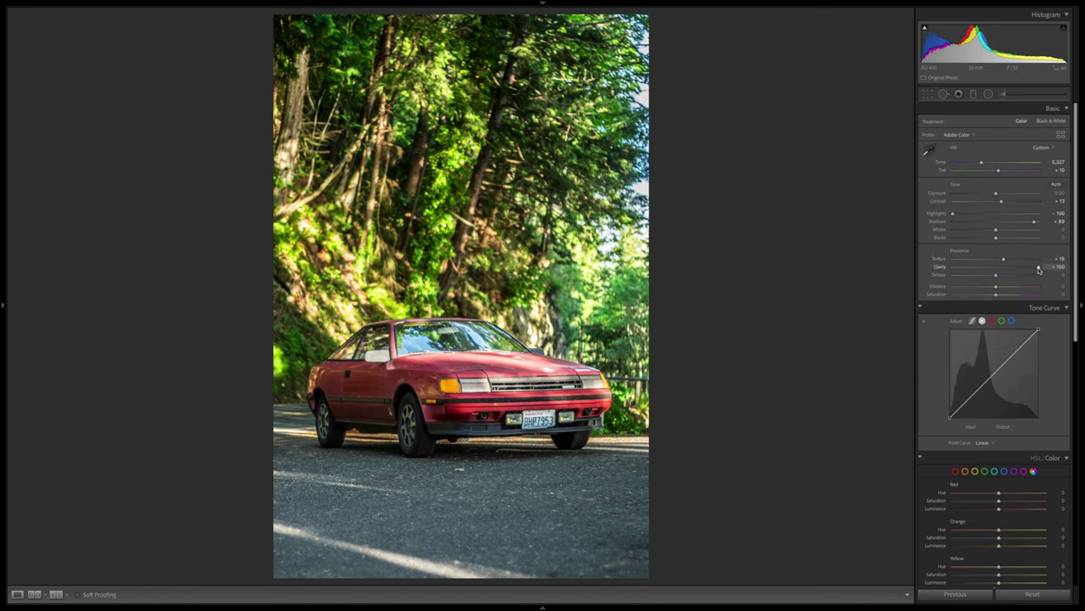
drag(1039, 269, 996, 270)
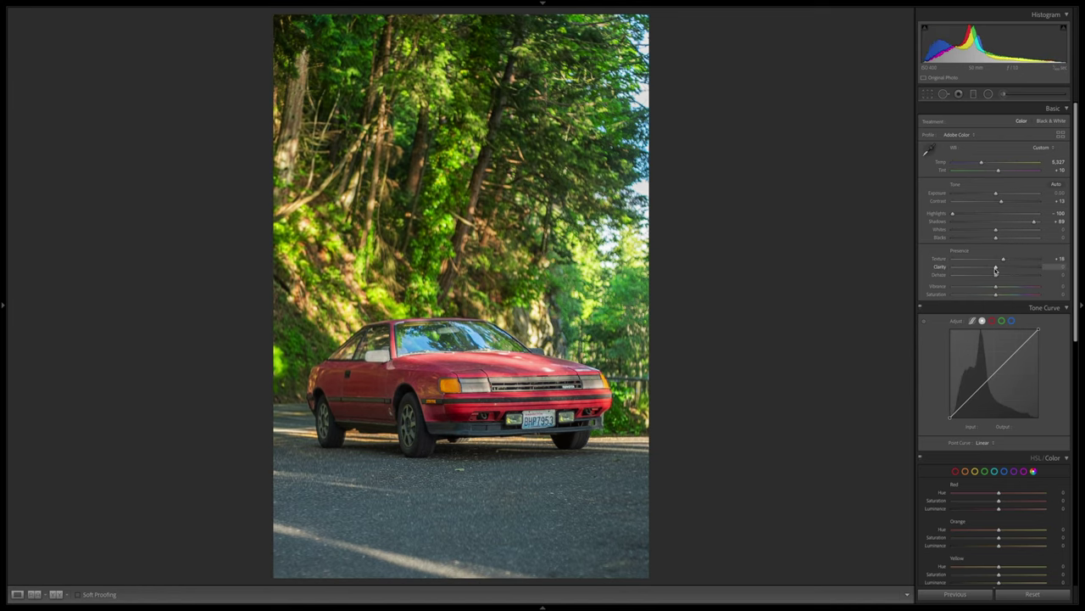
key(ctrl+z)
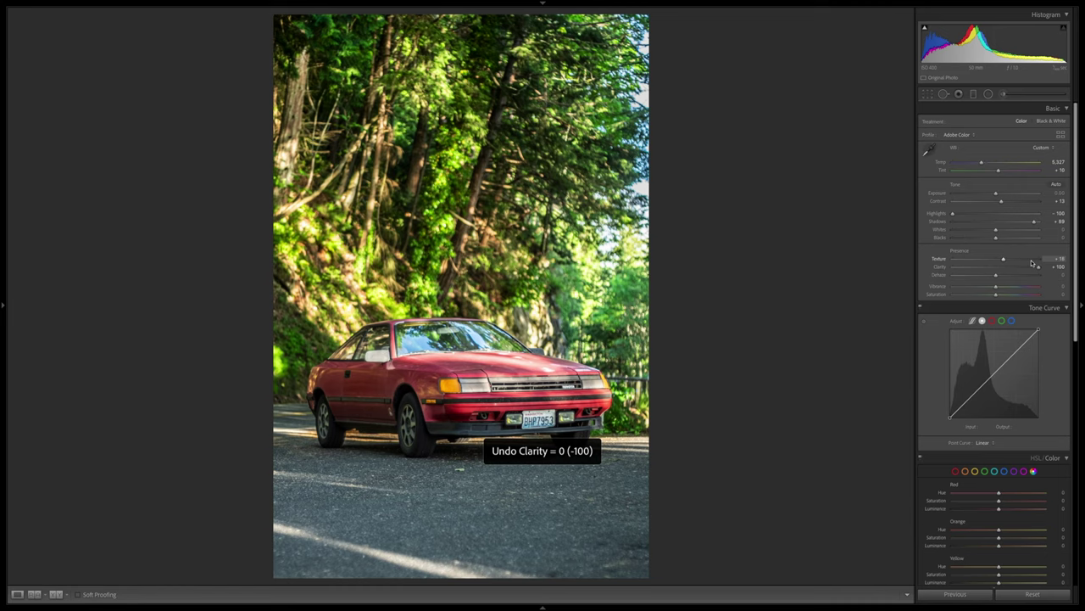
key(ctrl+shift+z)
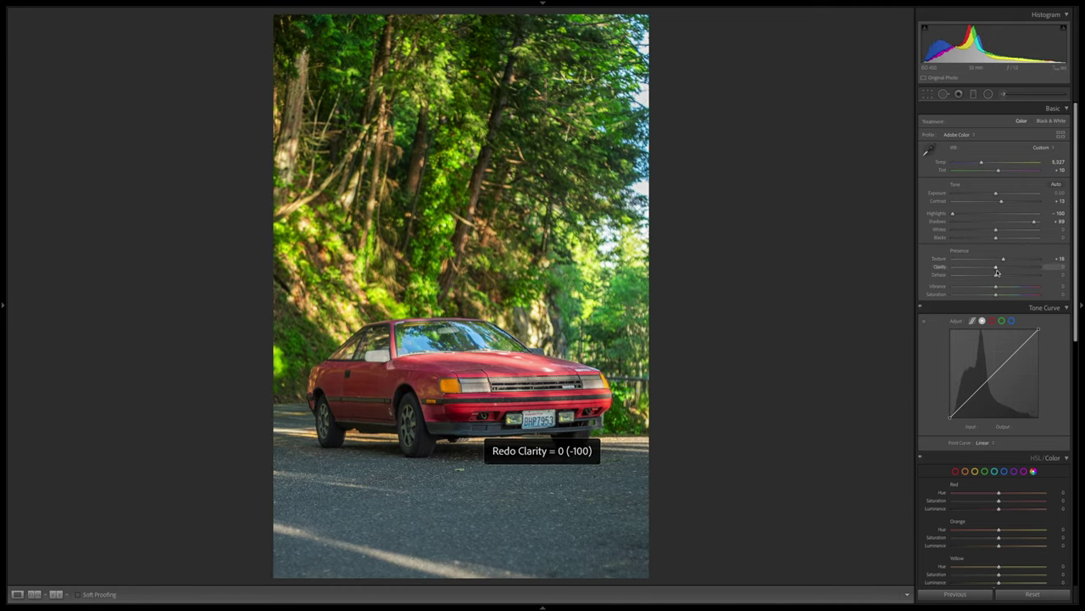
mouse_move(995, 270)
mouse_down()
mouse_move(960, 270)
mouse_move(984, 271)
mouse_up()
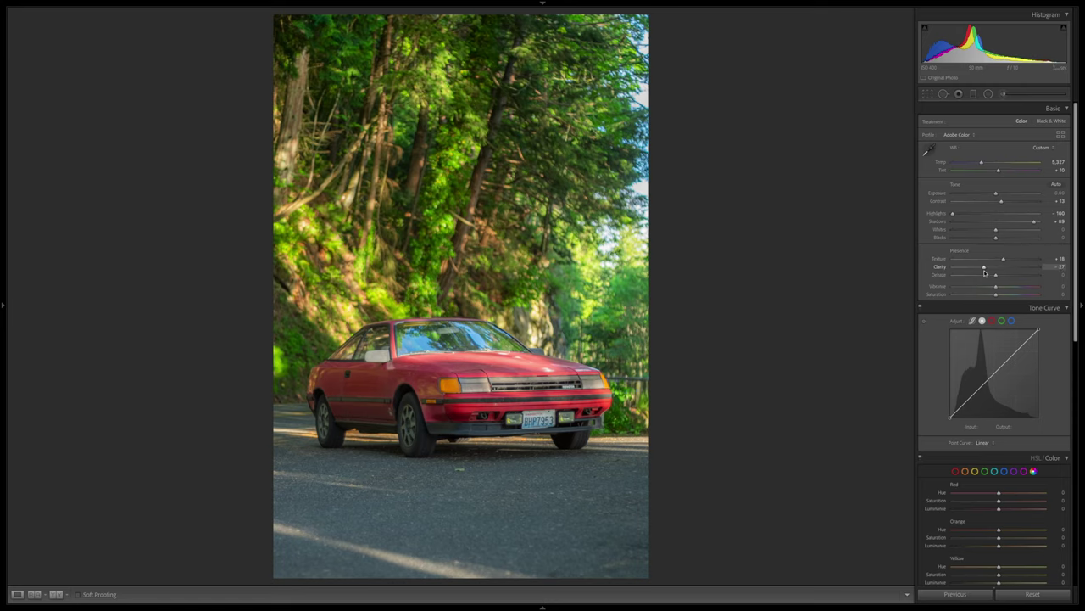
mouse_move(985, 271)
mouse_down()
mouse_move(1005, 271)
mouse_move(983, 269)
mouse_move(997, 270)
mouse_up()
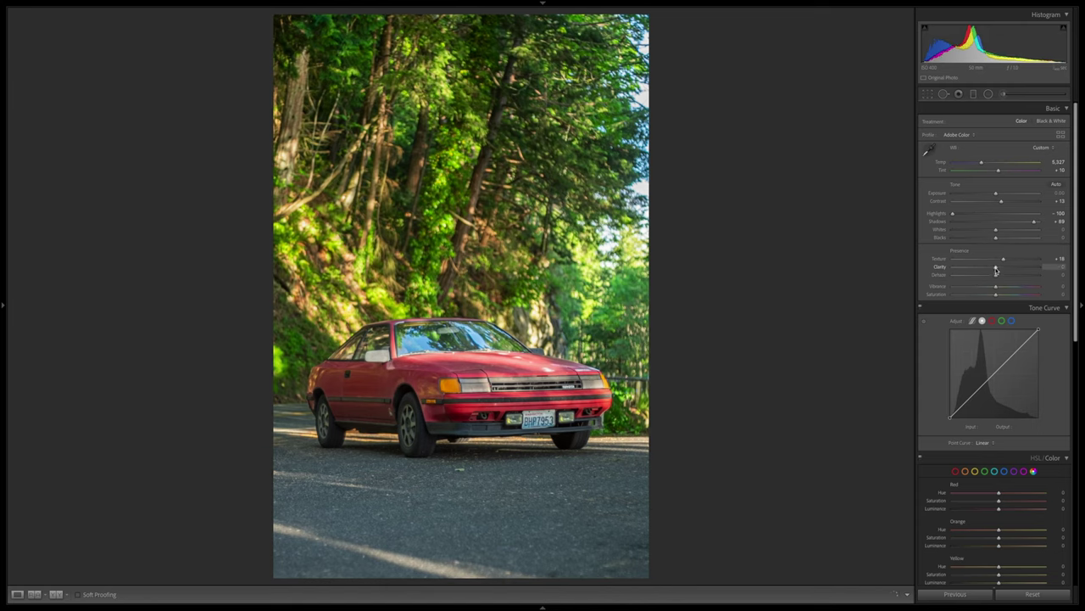
Try weaker and stronger Clarity up to +75, settle on Clarity +10, and set the Dehaze to +4
drag(996, 271, 986, 269)
drag(997, 270, 1004, 269)
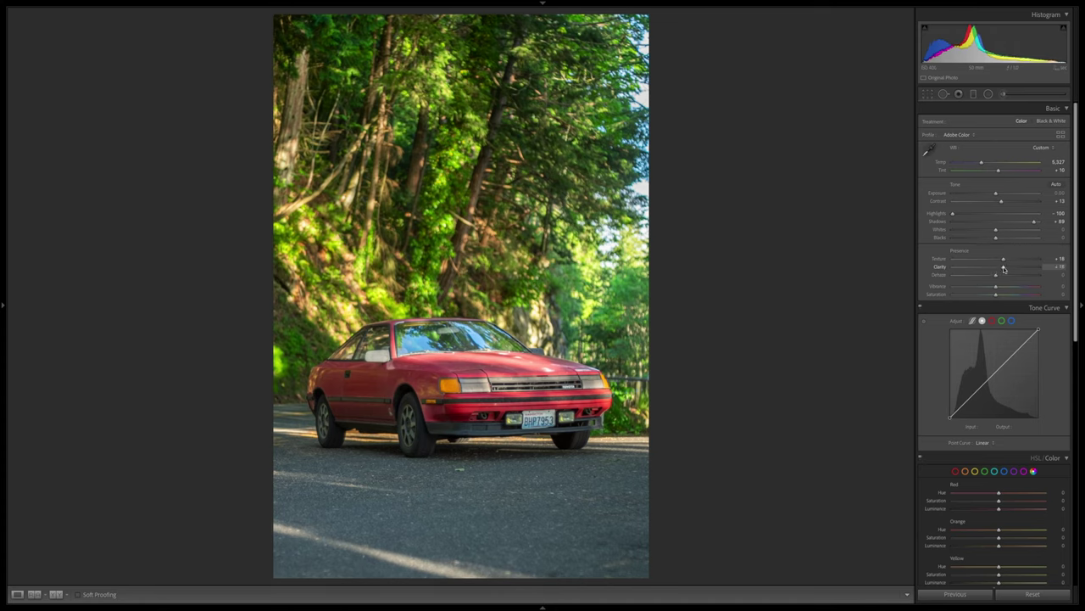
drag(1004, 269, 1000, 270)
drag(995, 270, 1027, 269)
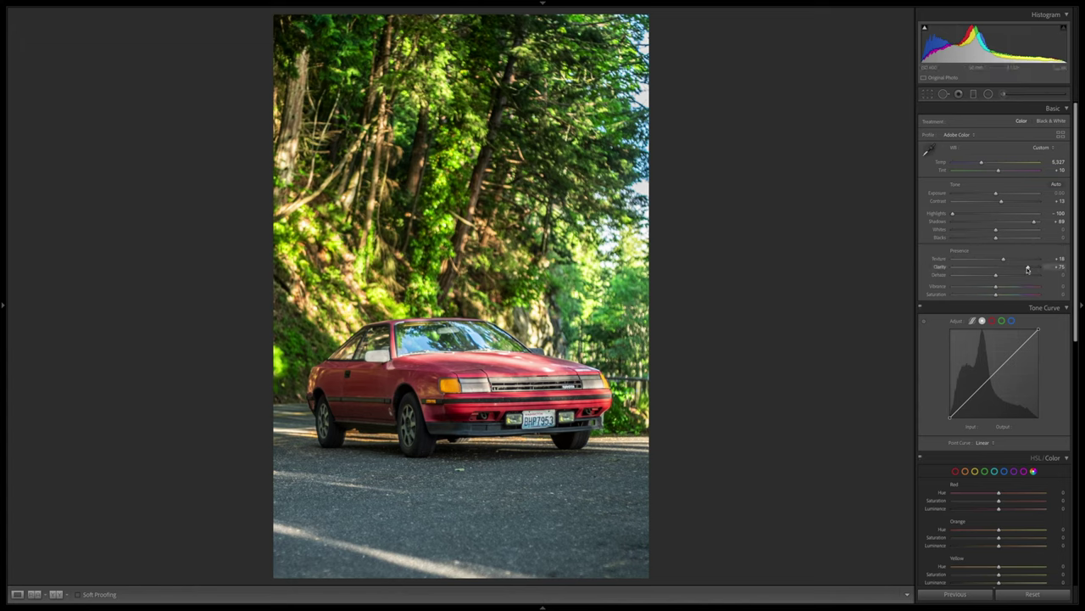
drag(1028, 269, 1000, 269)
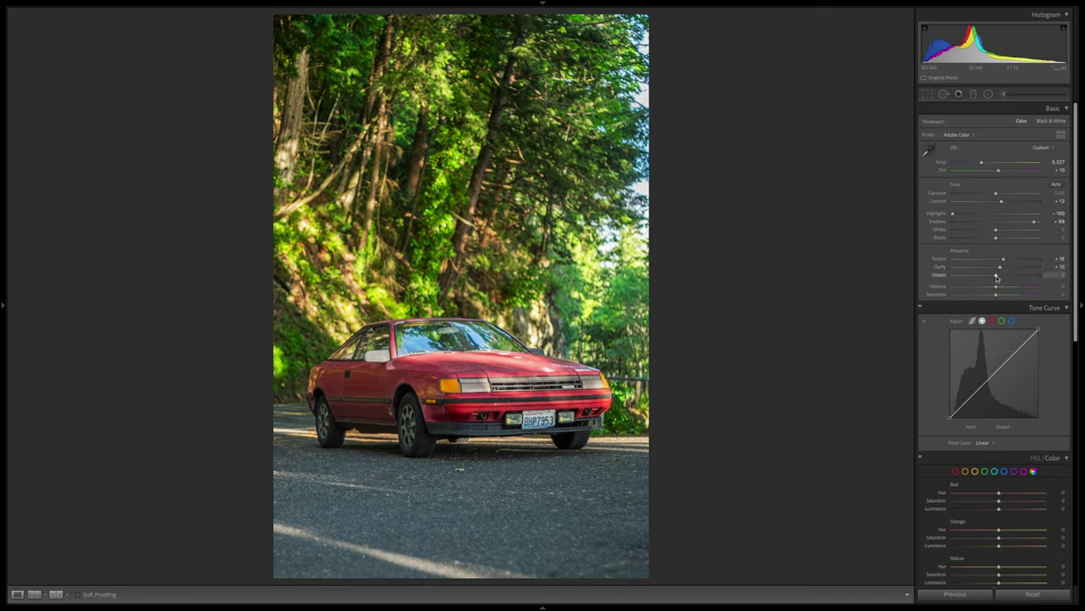
mouse_move(996, 278)
mouse_down()
mouse_move(1013, 278)
mouse_move(995, 279)
mouse_up()
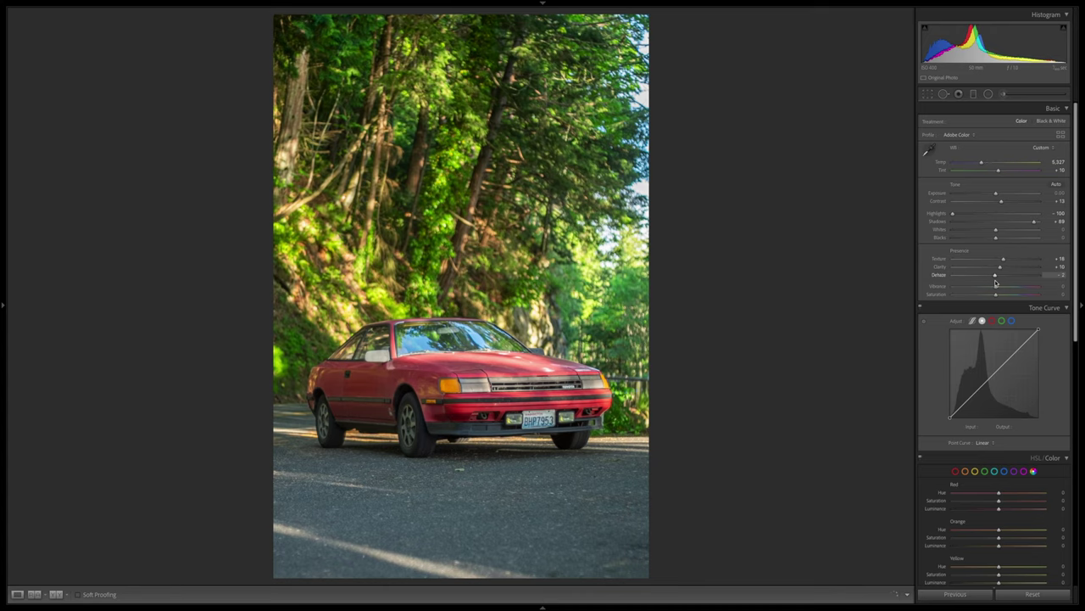
mouse_move(996, 281)
mouse_down()
mouse_move(1016, 282)
mouse_move(990, 283)
mouse_move(999, 284)
mouse_up()
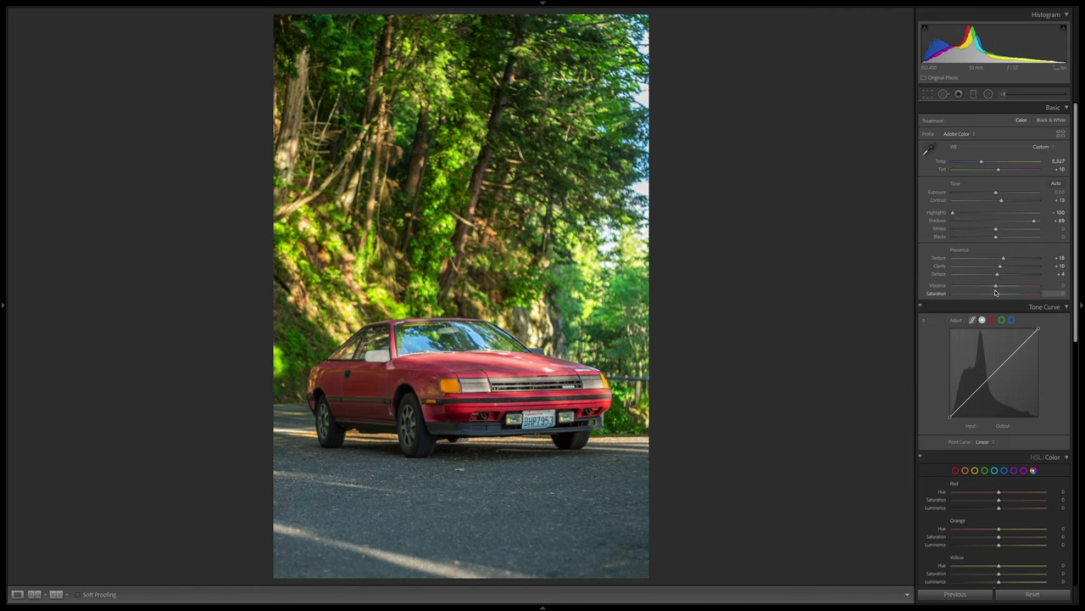
Try Vibrance at +75, Saturation at +55 and slight Vibrance boosts, resetting both settings to 0
drag(997, 290, 1030, 289)
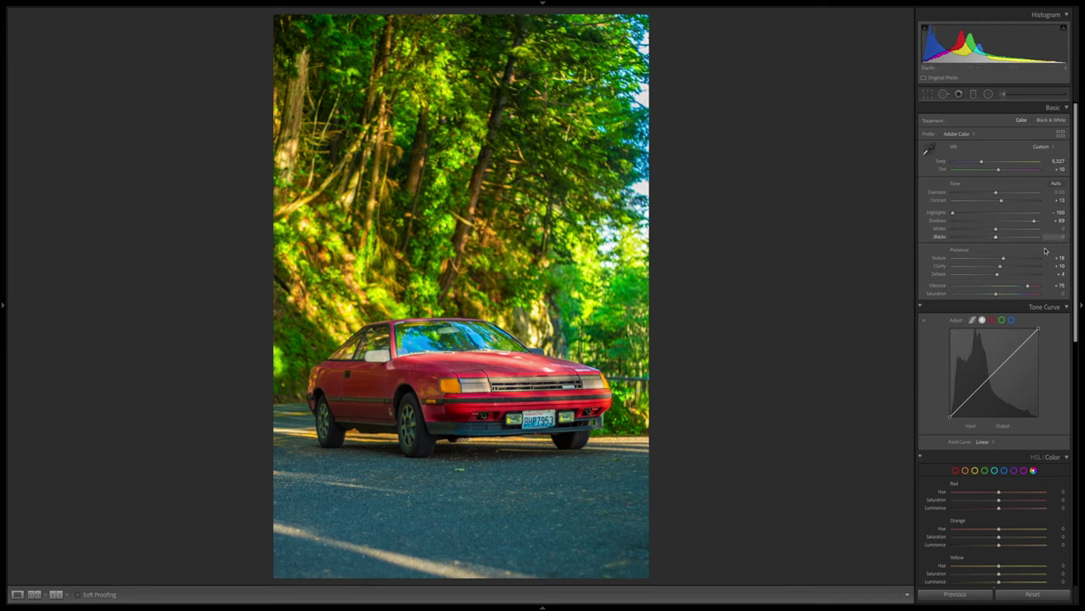
drag(1026, 288, 998, 290)
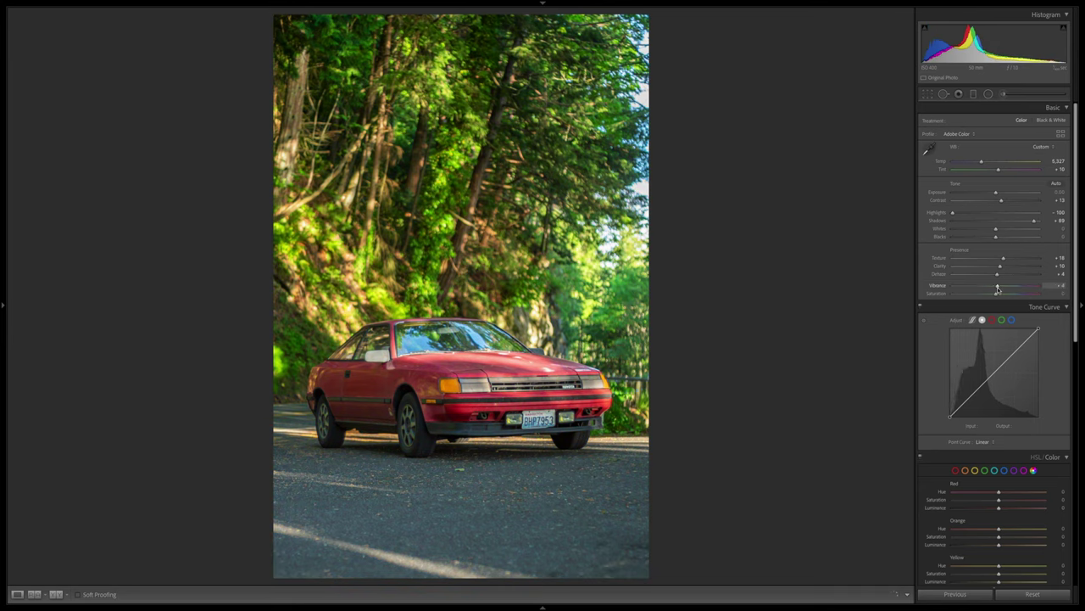
drag(997, 294, 1019, 295)
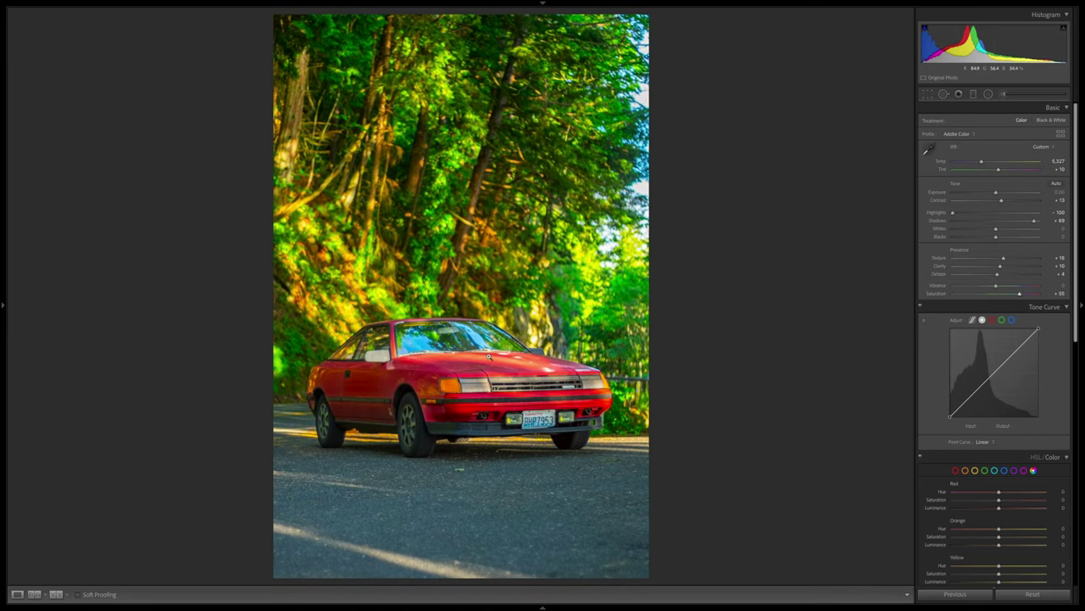
double_click(1020, 296)
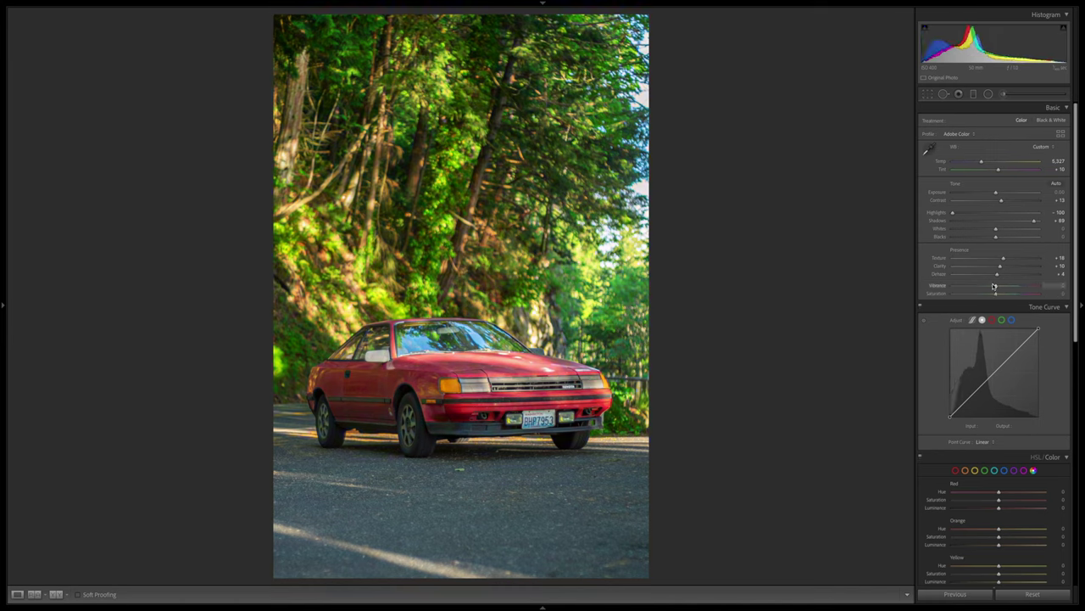
drag(997, 287, 1004, 288)
double_click(1004, 288)
drag(996, 286, 1007, 288)
double_click(1007, 289)
Lift the tone curve's midpoint from input 126 to output 153 and add a control point in the highlights
scroll(999, 294, down, 4)
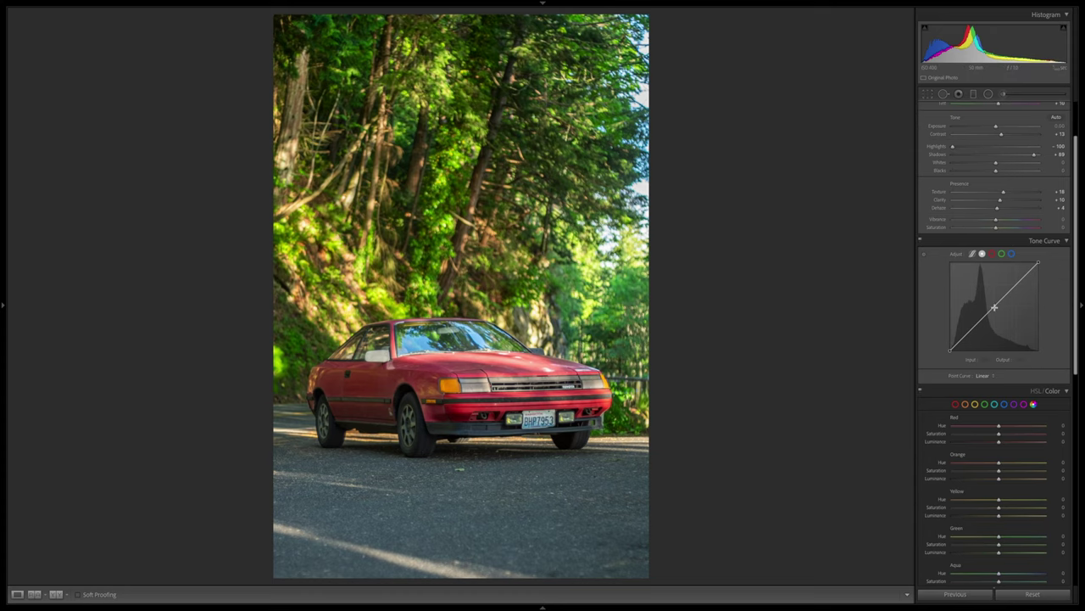
scroll(994, 307, down, 1)
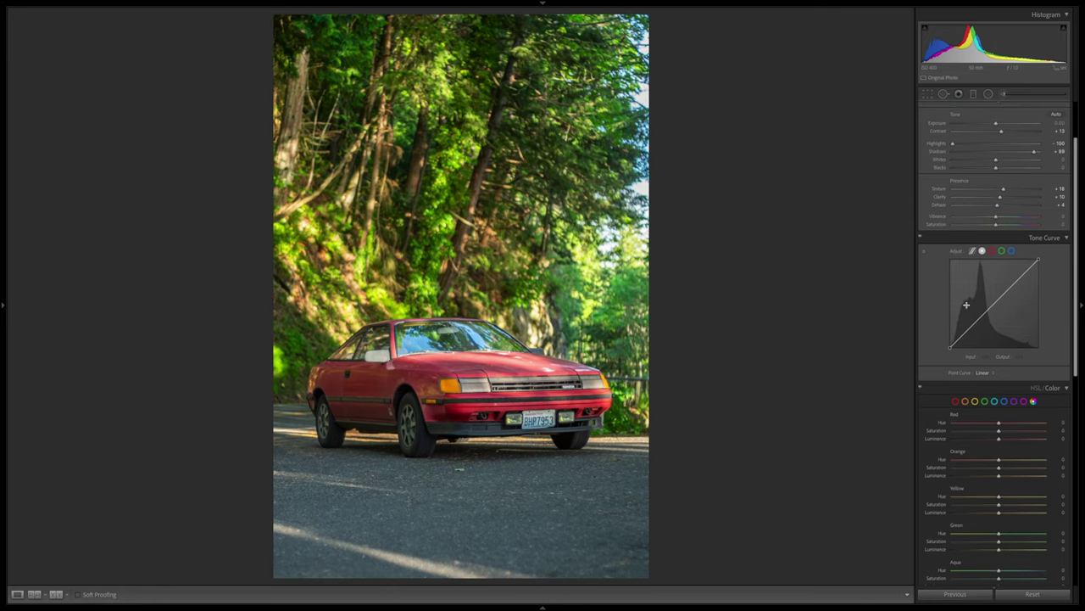
scroll(994, 320, up, 4)
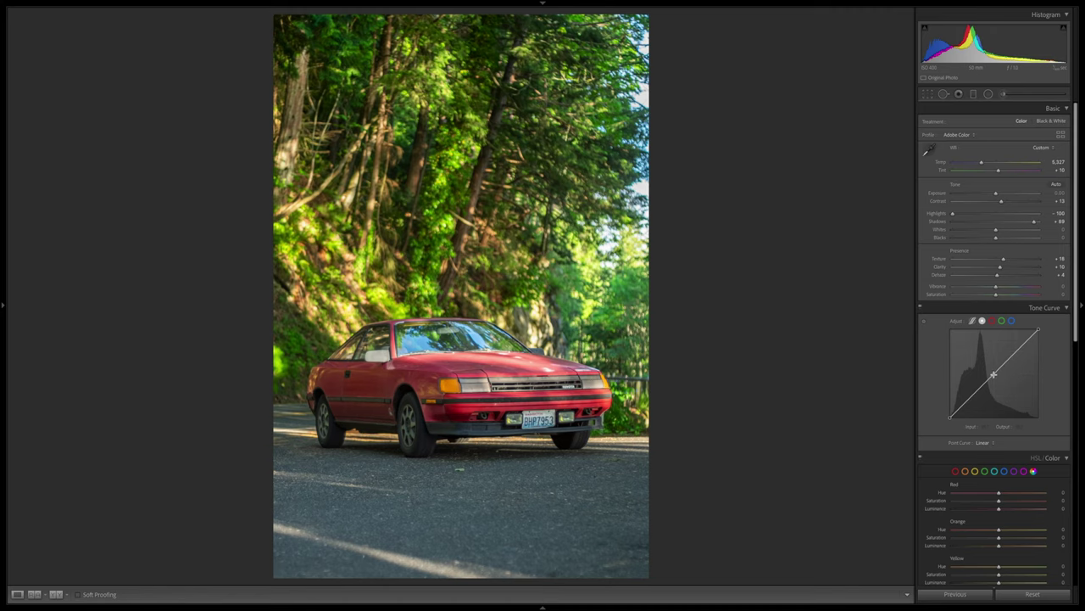
drag(994, 374, 994, 366)
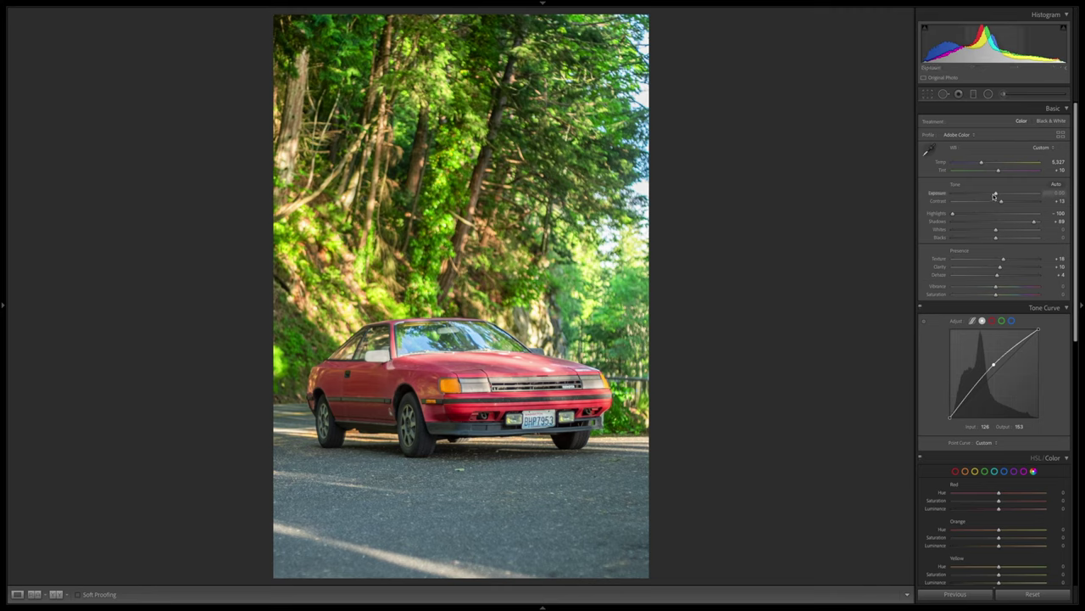
click(1016, 346)
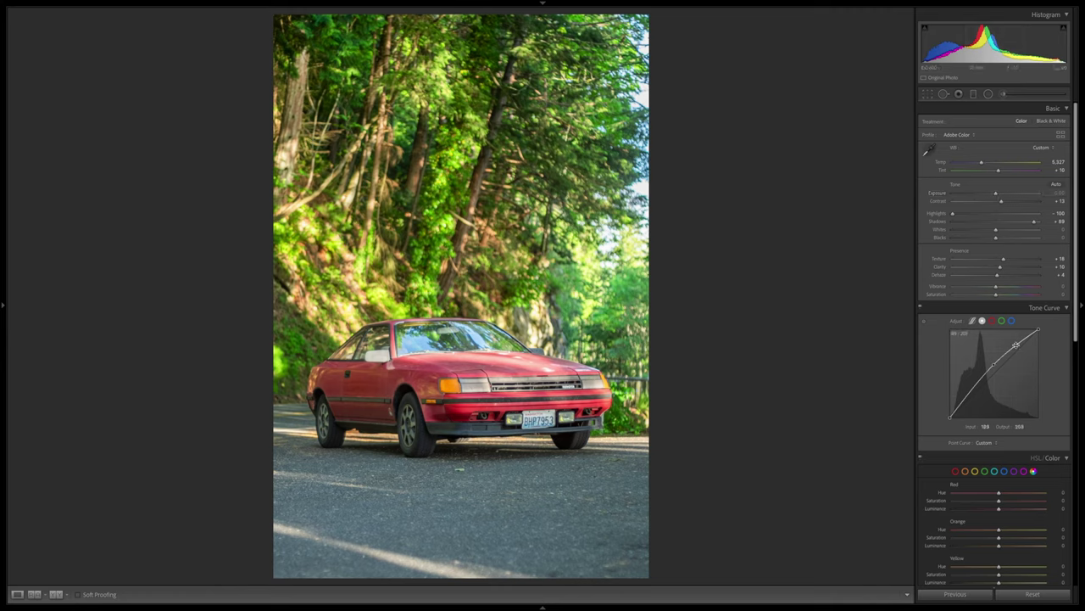
Lower the tone curve's white endpoint to output 224 and compare by undoing and redoing it
drag(1039, 328, 1046, 341)
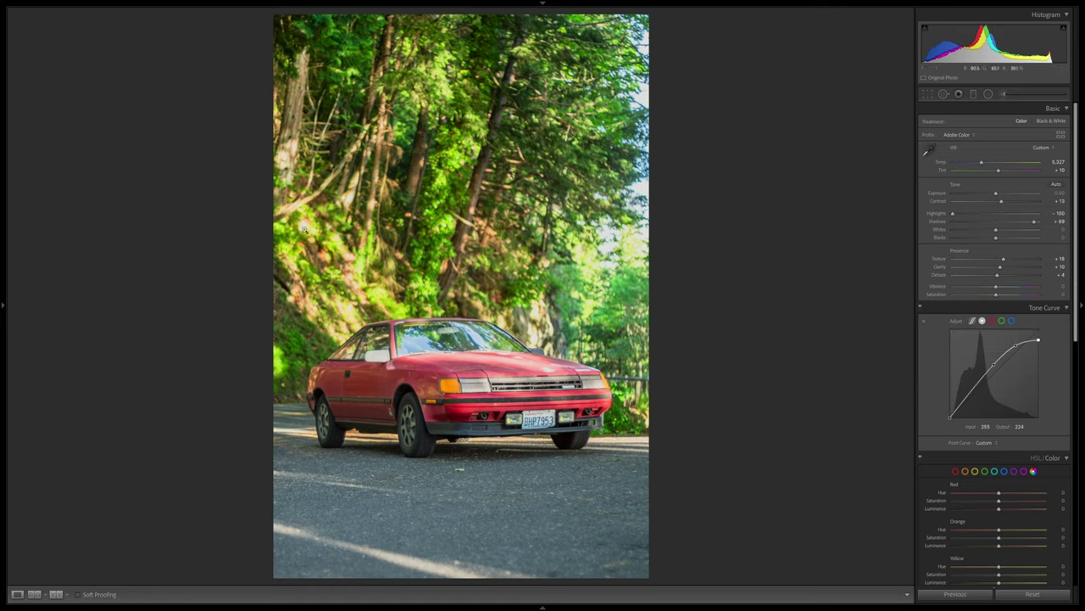
key(ctrl+z)
key(ctrl+y)
key(ctrl+z)
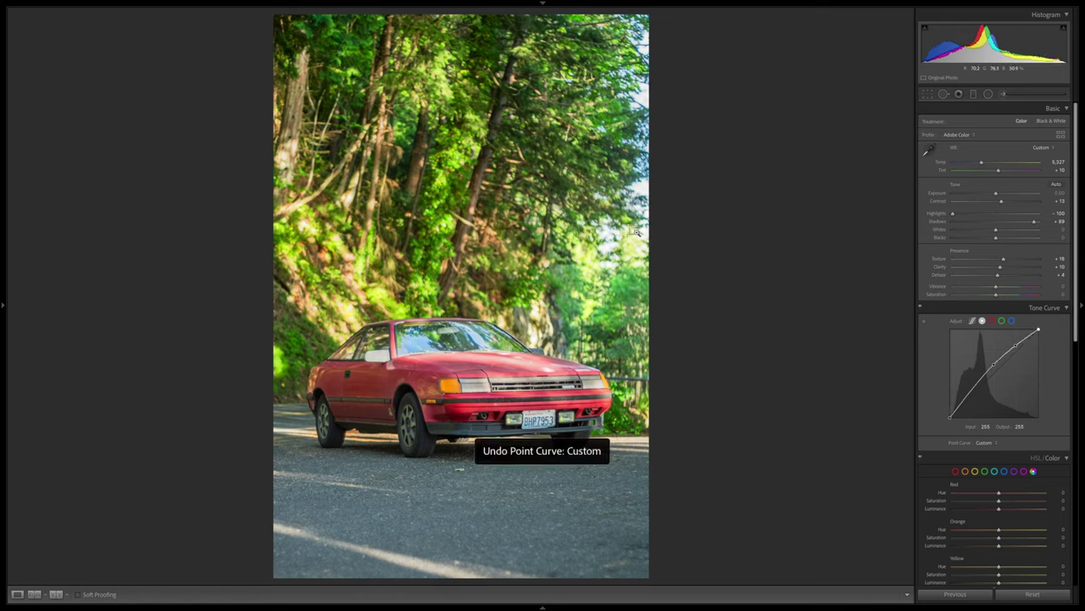
key(ctrl+y)
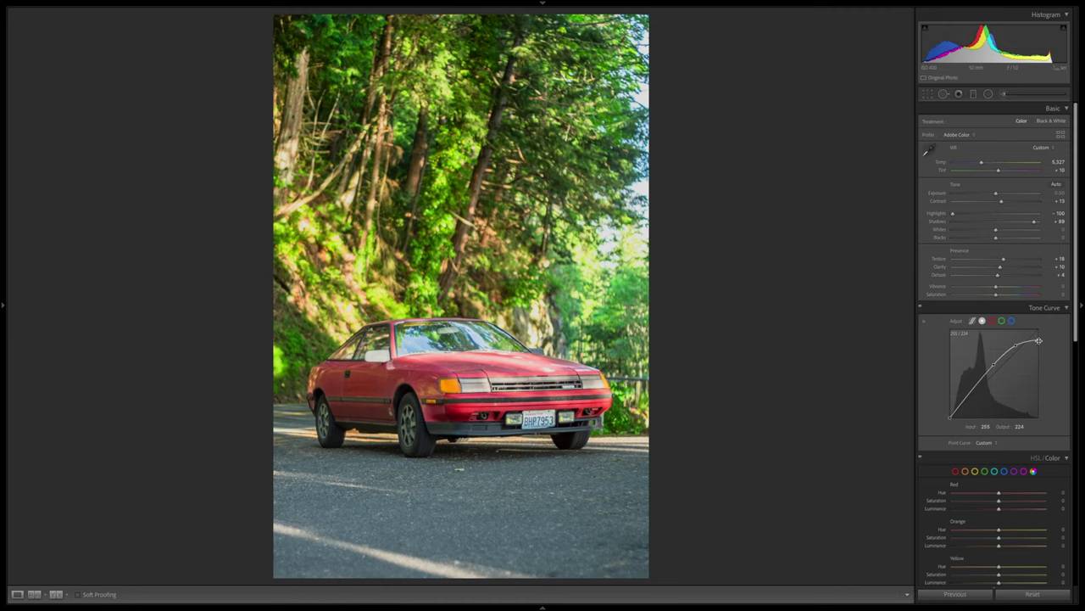
Anchor the tone curve's shadows with control points, raise the black endpoint to output 37, and compare by undoing and redoing it
click(972, 389)
key(ctrl+z)
drag(950, 419, 938, 408)
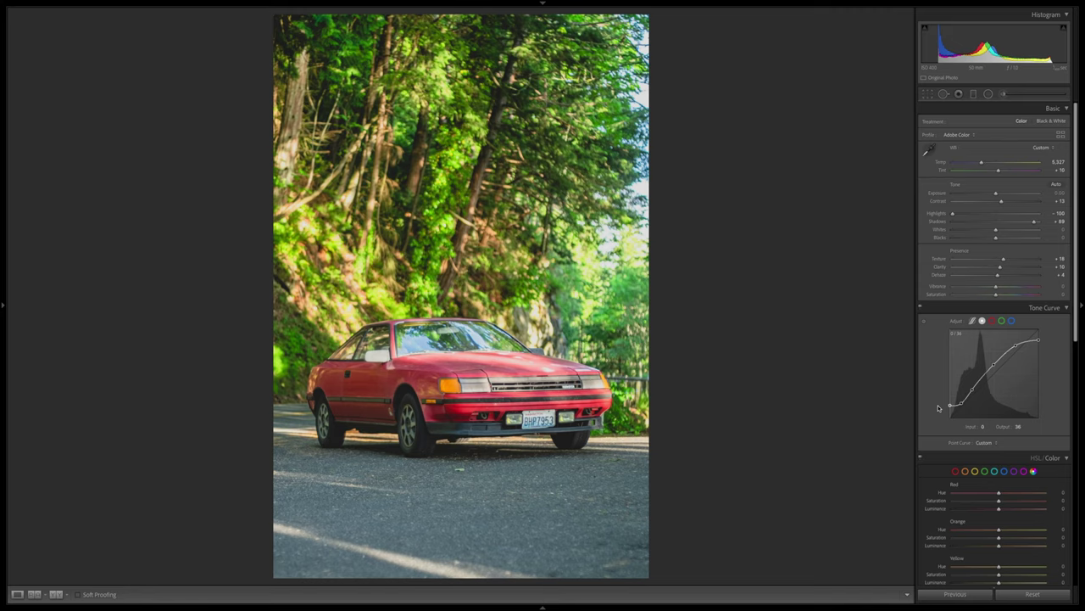
drag(938, 404, 938, 403)
key(ctrl+z)
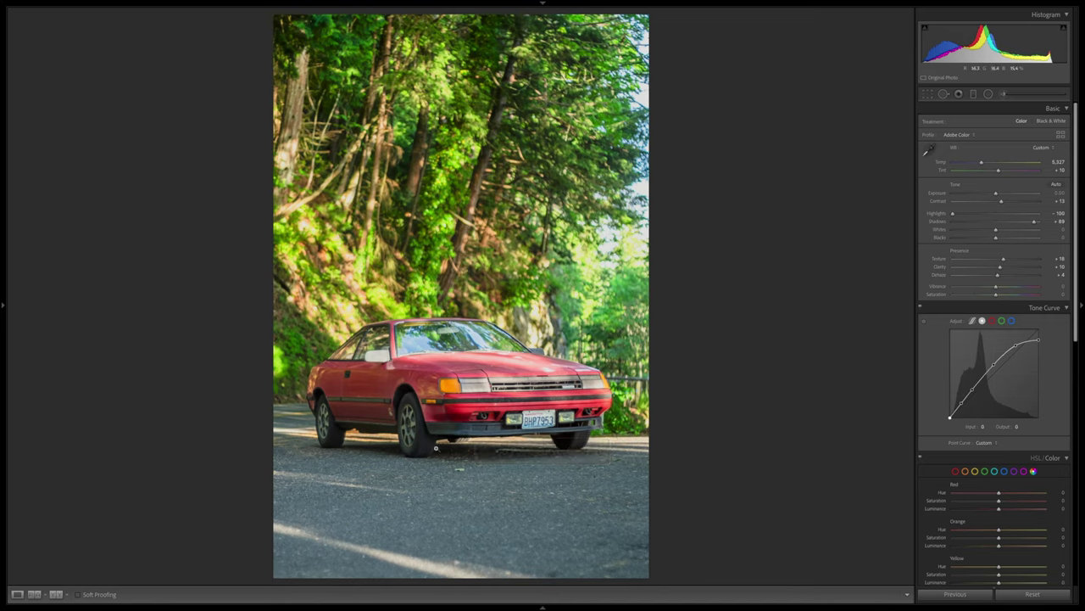
key(ctrl+shift+z)
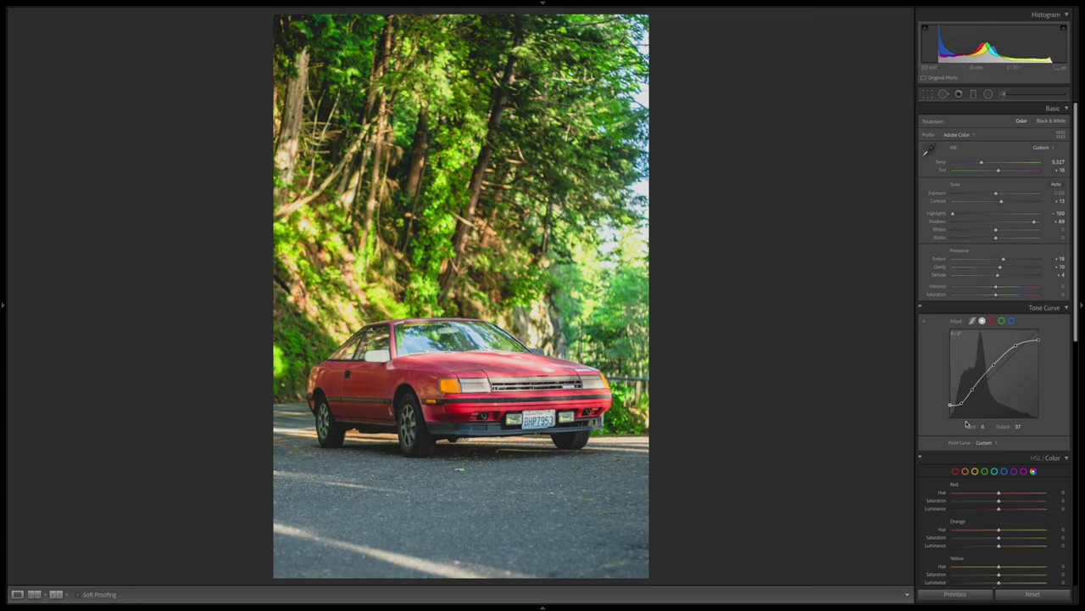
Undo the tone curve's last black-point change, raise the black endpoint to output 21, and set Exposure to -0.30
key(ctrl+z)
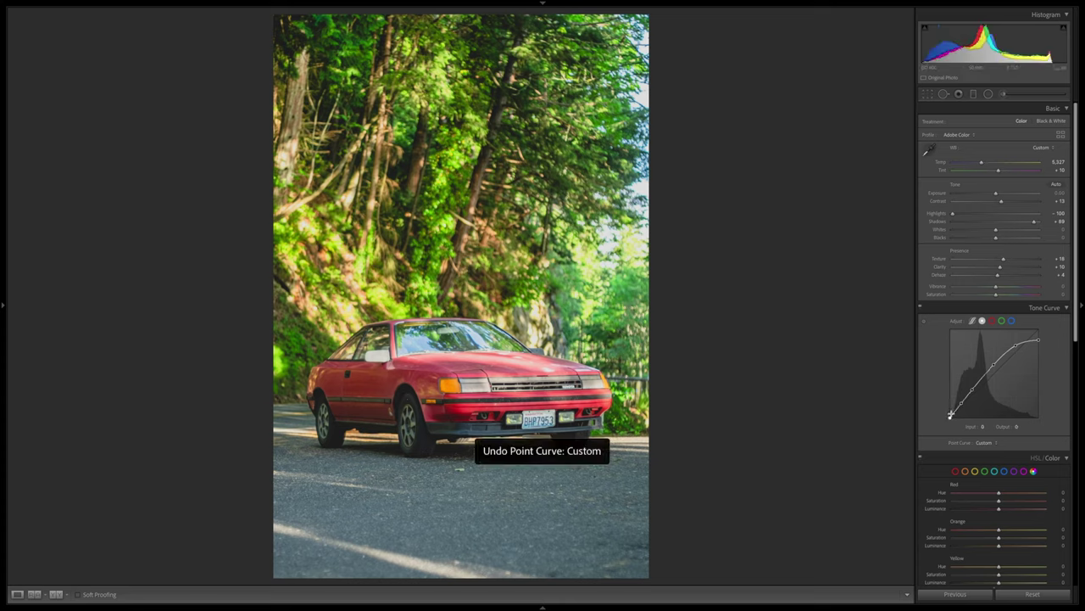
drag(947, 414, 947, 411)
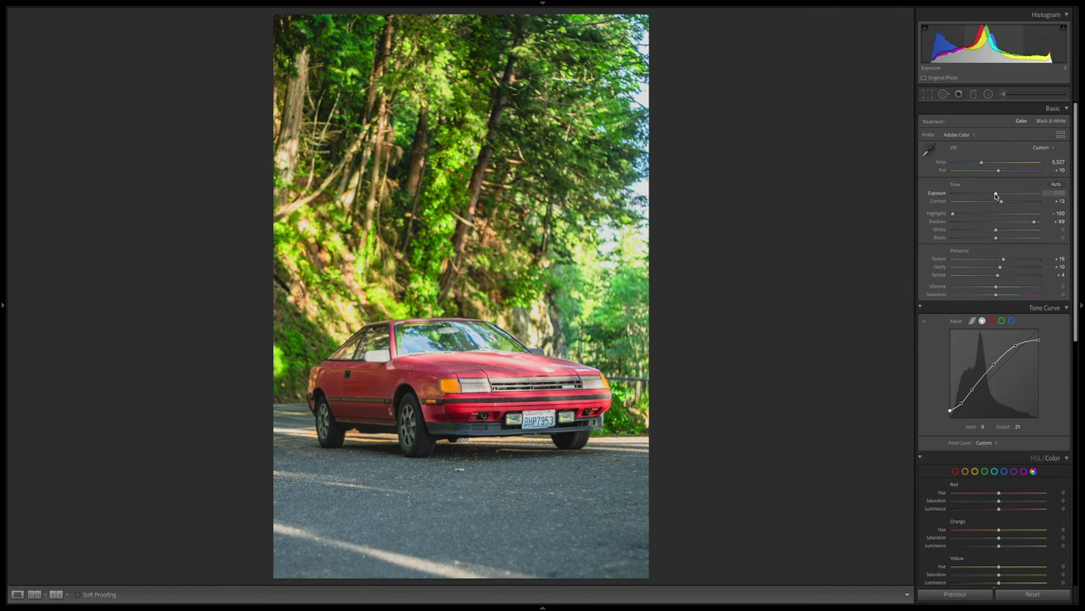
drag(996, 195, 994, 195)
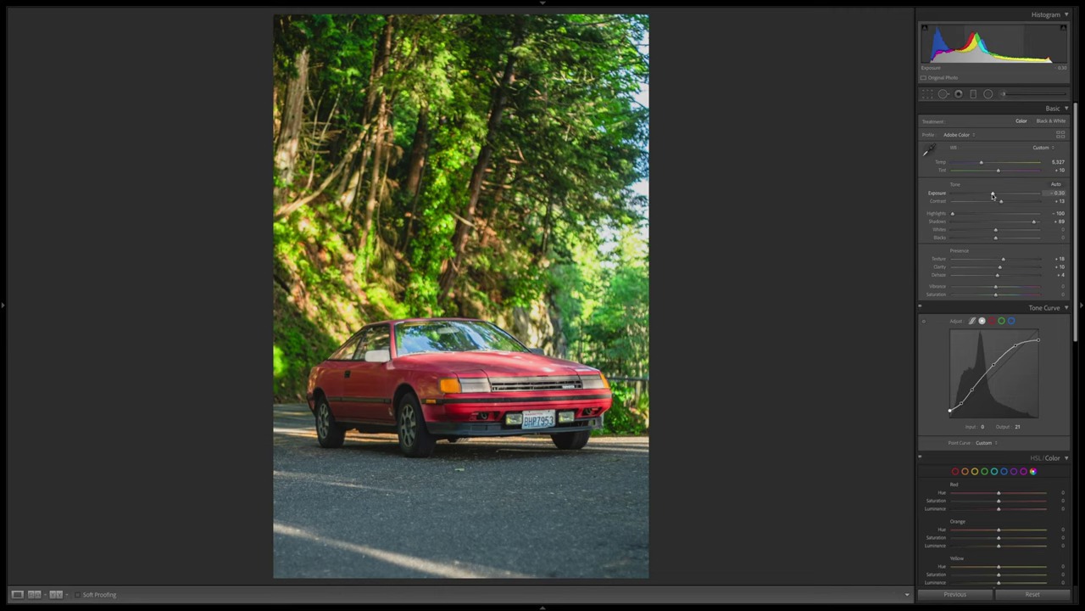
drag(993, 196, 994, 195)
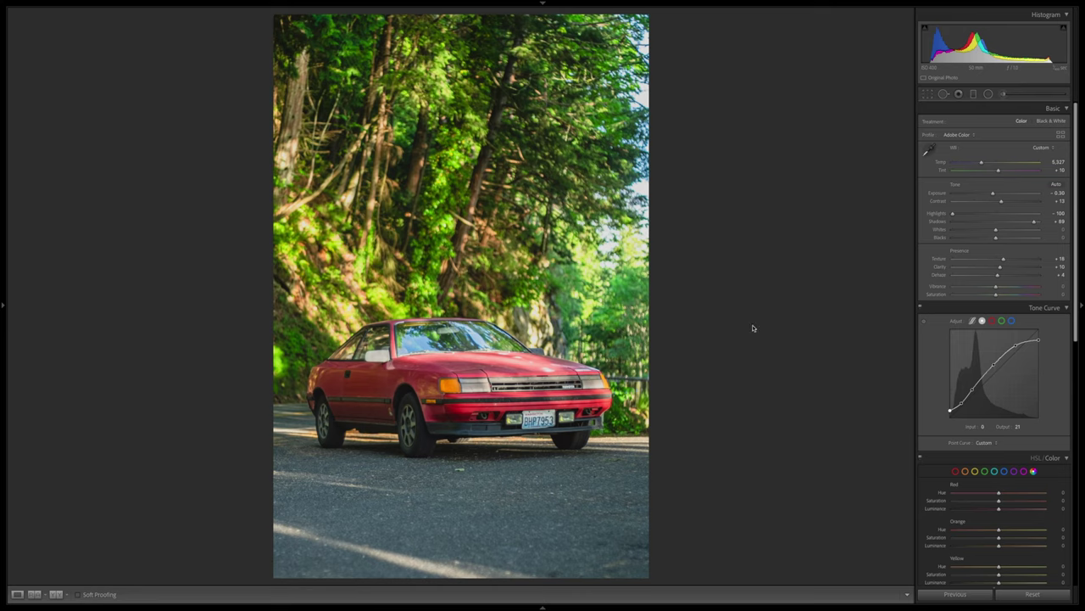
Compare the edited car photo with its original version by switching between the before and after views
key(backslash)
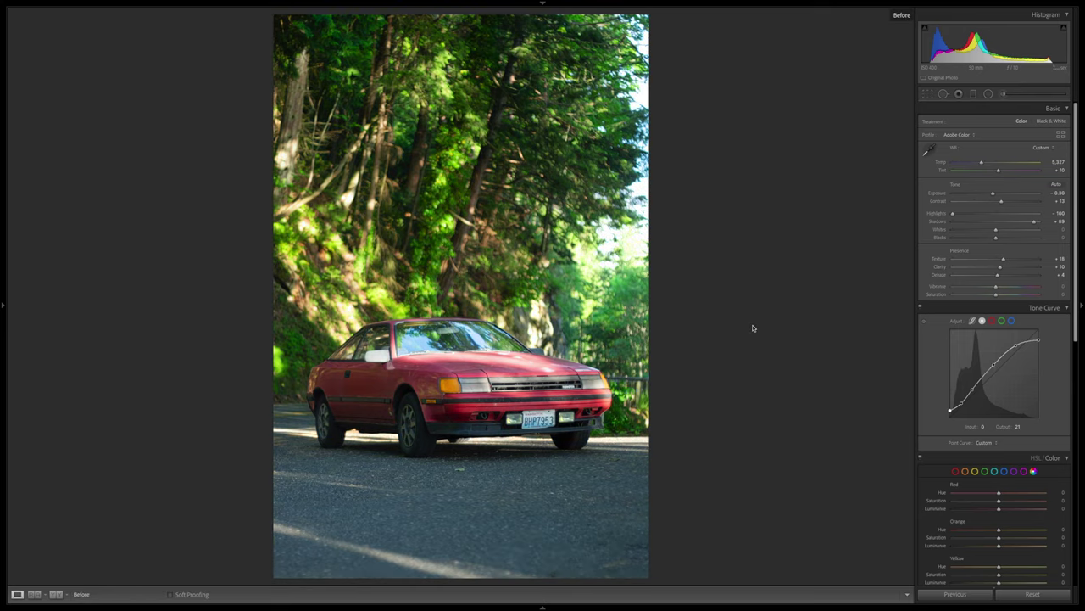
key(backslash)
key(backslash)
key(backslash)
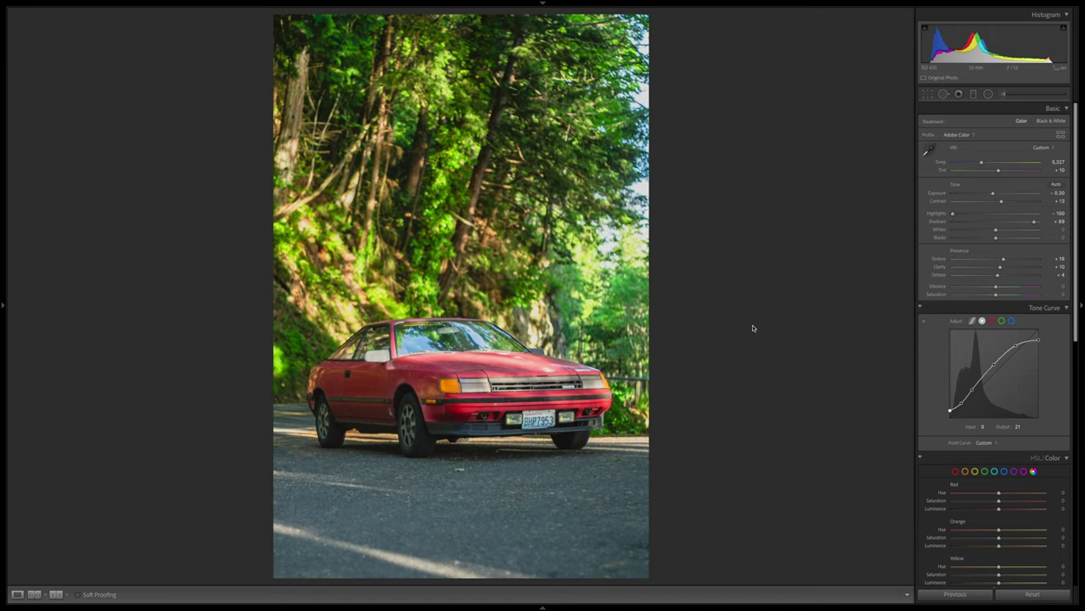
key(backslash)
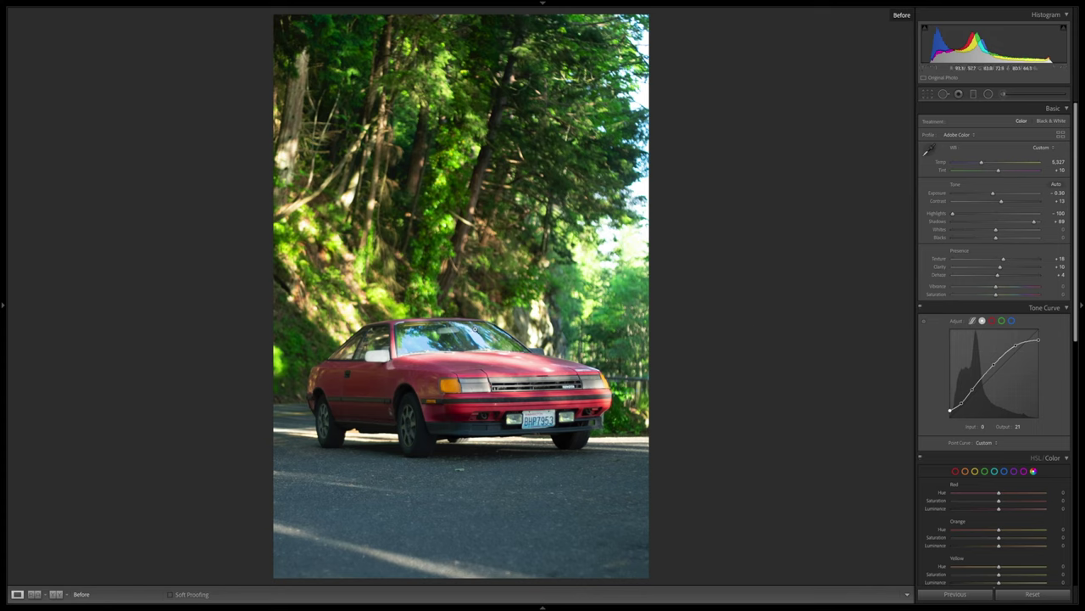
key(backslash)
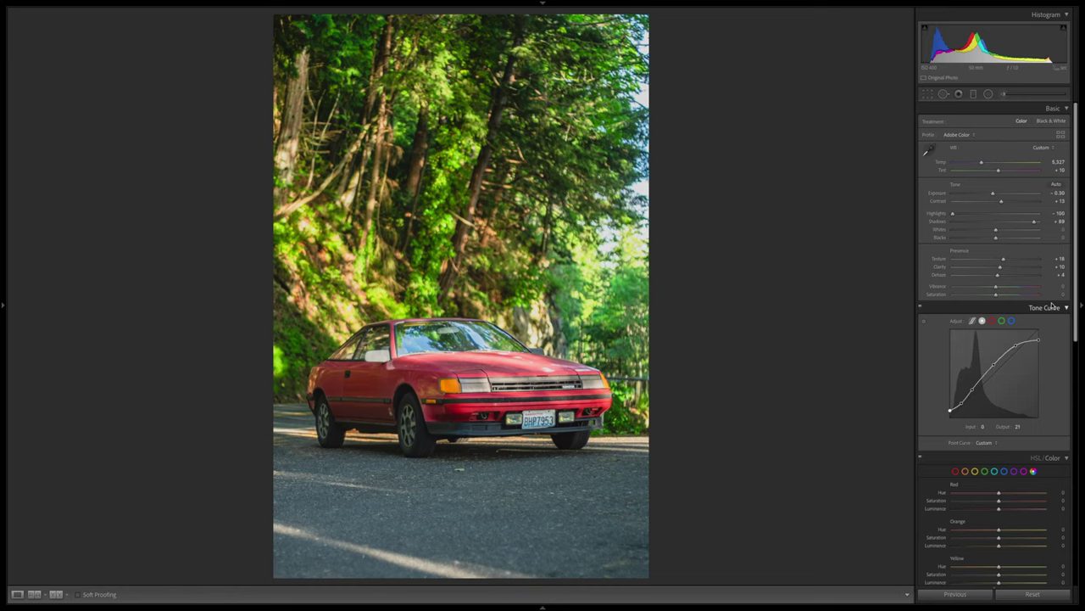
Set the Red saturation to +34 in the HSL/Color adjustments and compare by undoing and redoing it
scroll(1030, 330, down, 3)
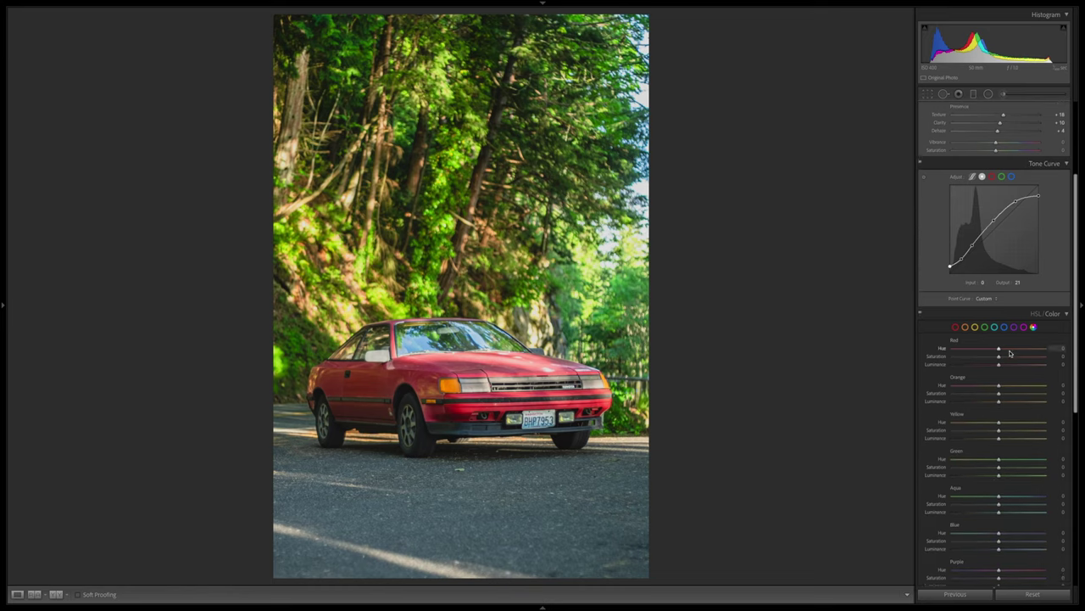
scroll(1010, 354, down, 3)
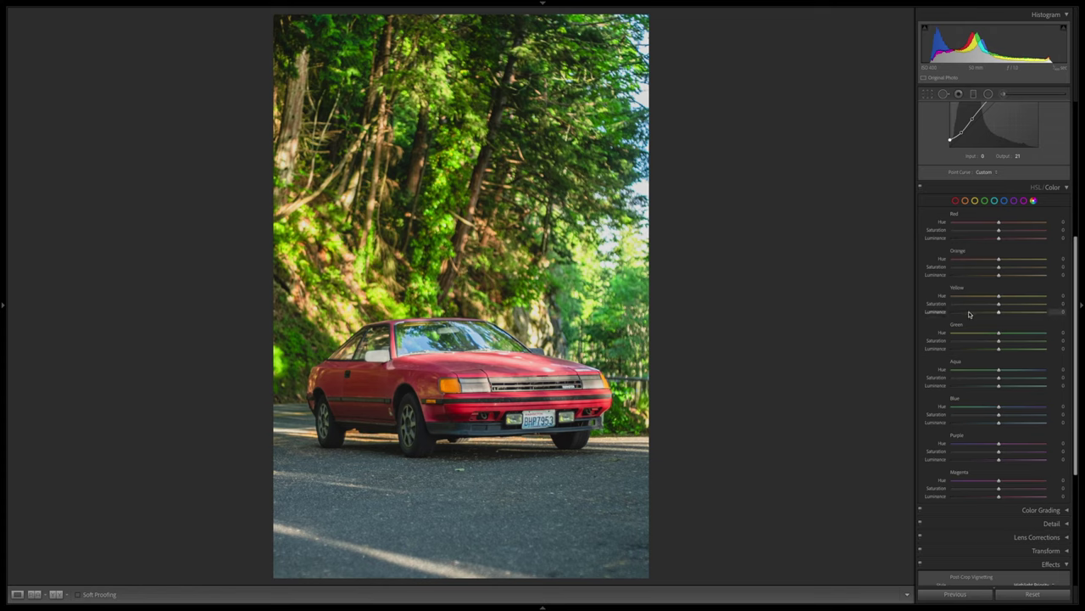
scroll(971, 356, up, 6)
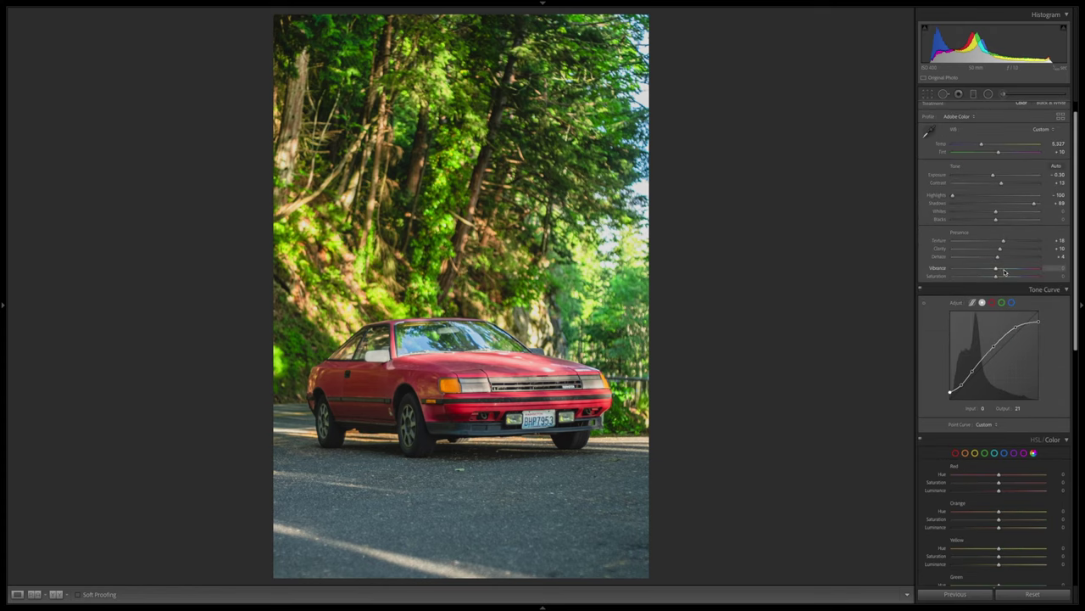
scroll(992, 365, down, 3)
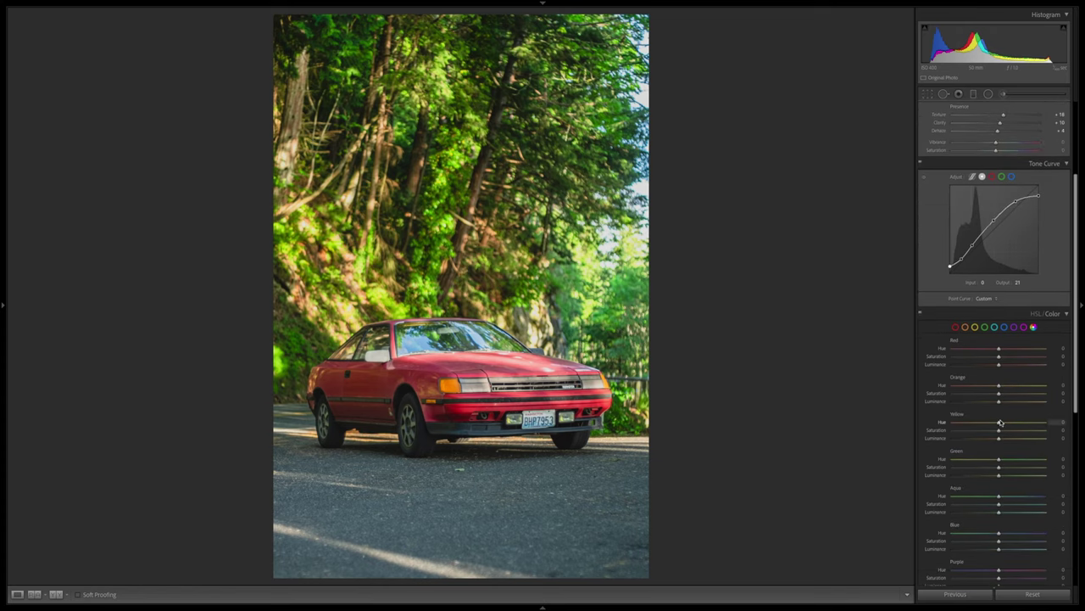
scroll(996, 340, up, 2)
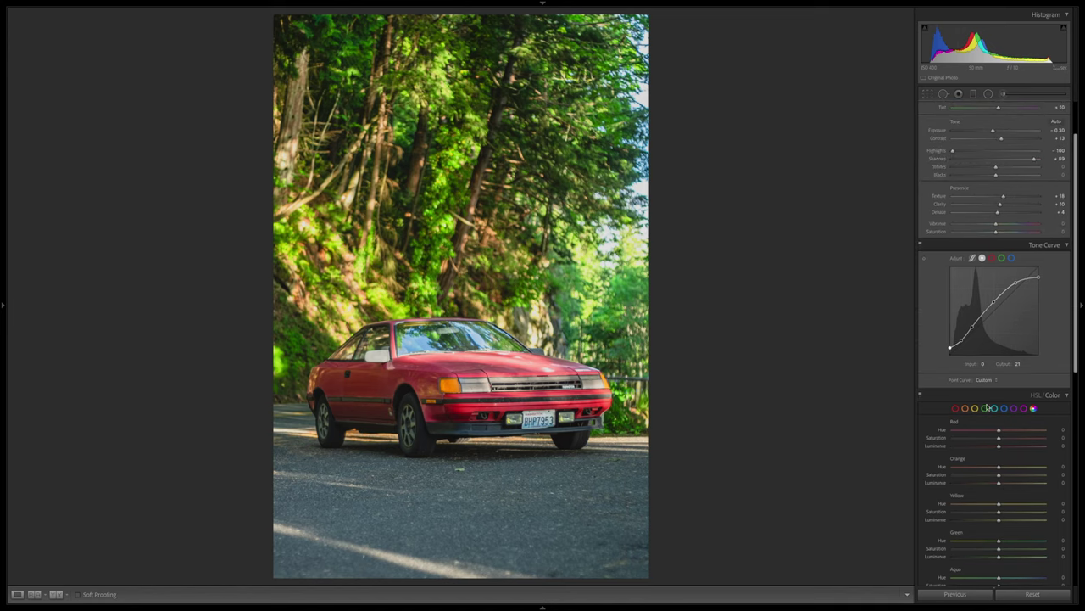
scroll(988, 407, down, 4)
scroll(986, 410, down, 1)
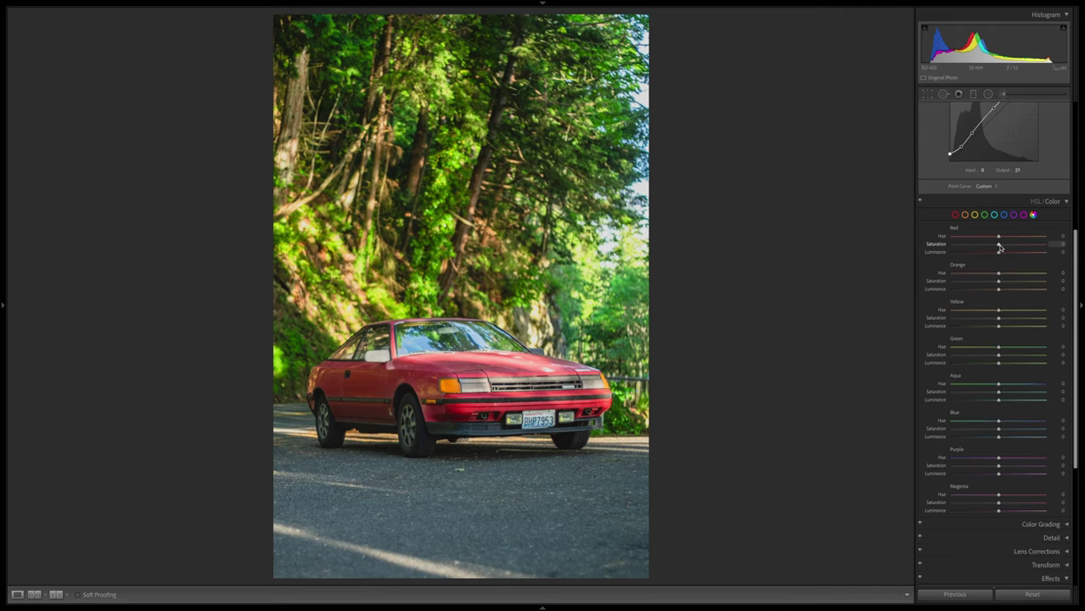
drag(1000, 246, 1010, 246)
drag(1010, 245, 1015, 247)
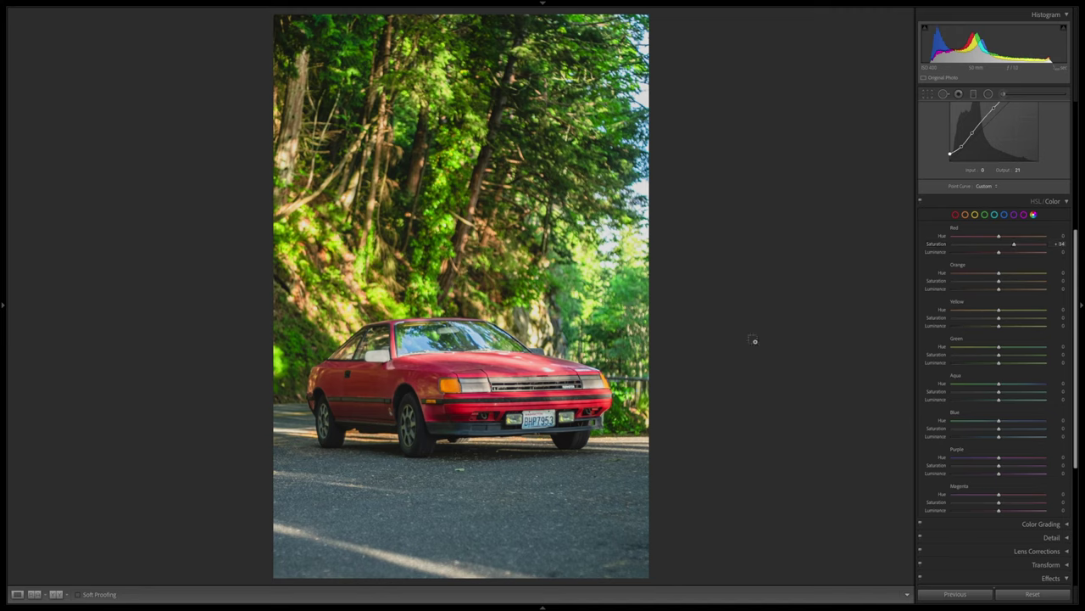
key(ctrl+z)
key(ctrl+y)
Try Red luminance at +24 and Red hue at -22, undoing each change
mouse_move(1001, 253)
mouse_down()
mouse_move(1020, 255)
mouse_move(992, 255)
mouse_move(1011, 257)
mouse_up()
key(ctrl+z)
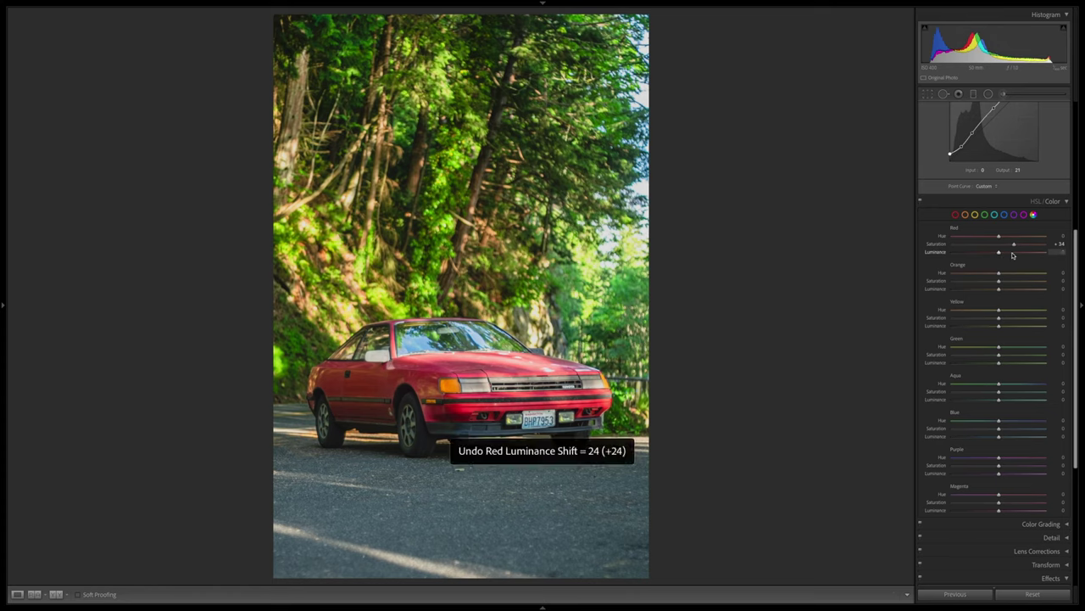
mouse_move(999, 240)
mouse_down()
mouse_move(977, 240)
mouse_move(1017, 241)
mouse_move(988, 240)
mouse_up()
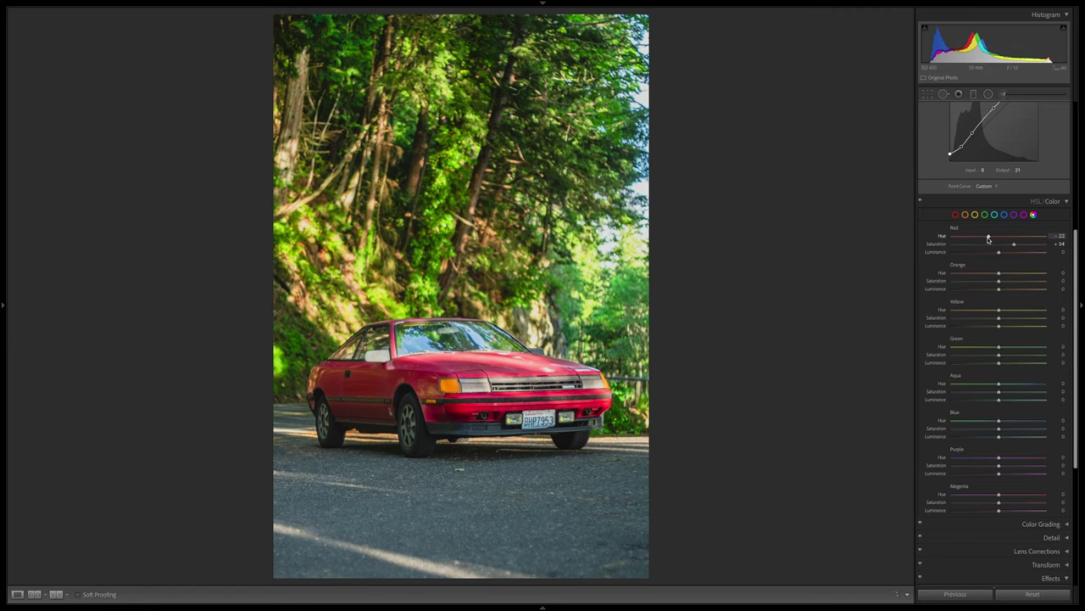
key(ctrl+z)
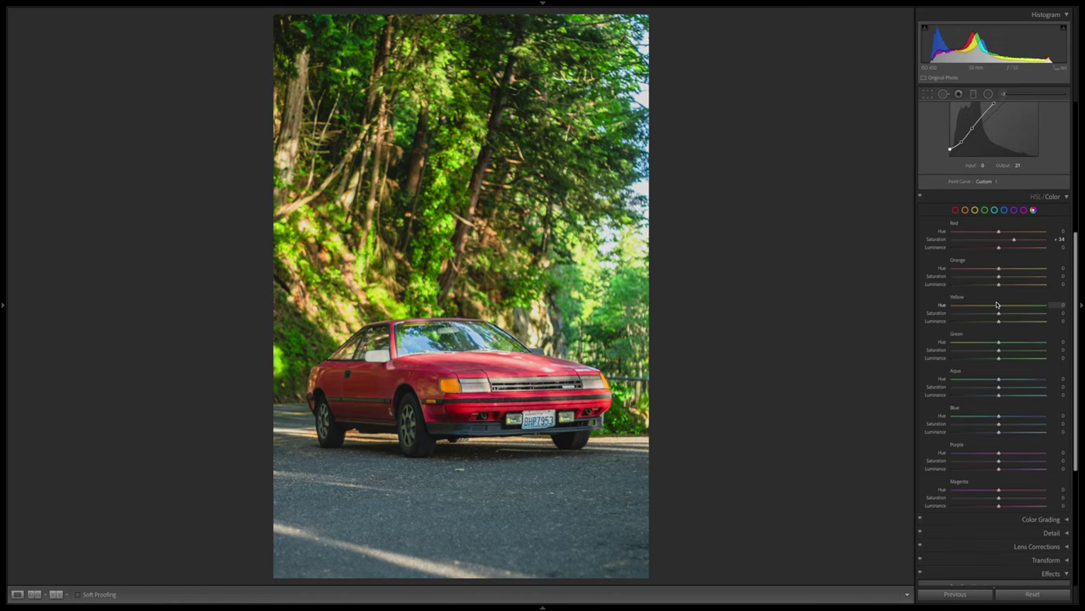
Set the Green hue to -63 and Green saturation to -22, then compare with the HSL/Color adjustments disabled and enabled
scroll(999, 310, down, 3)
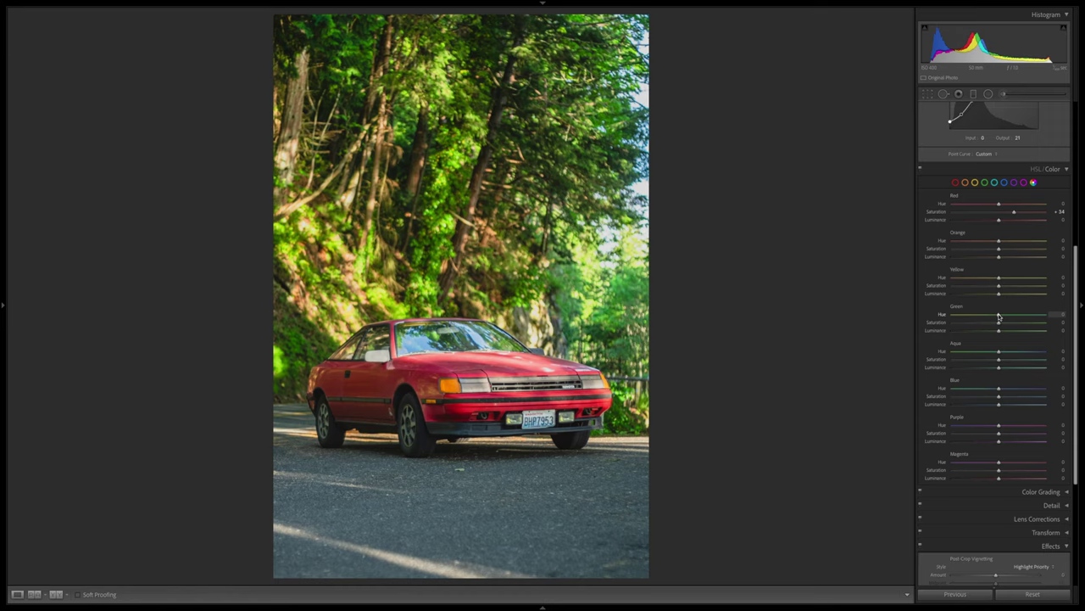
drag(999, 317, 971, 316)
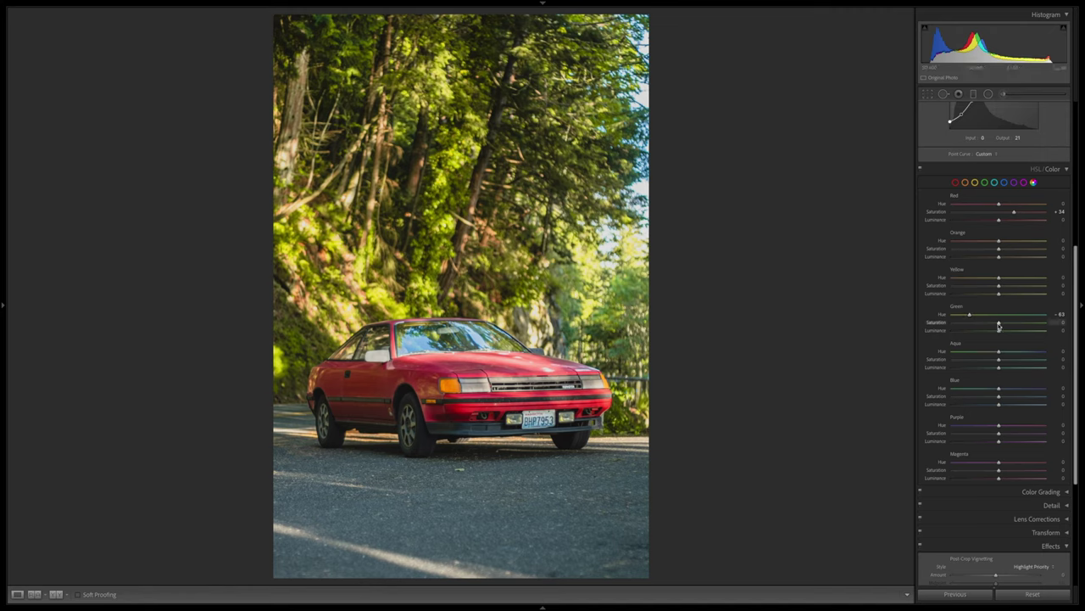
drag(999, 327, 989, 325)
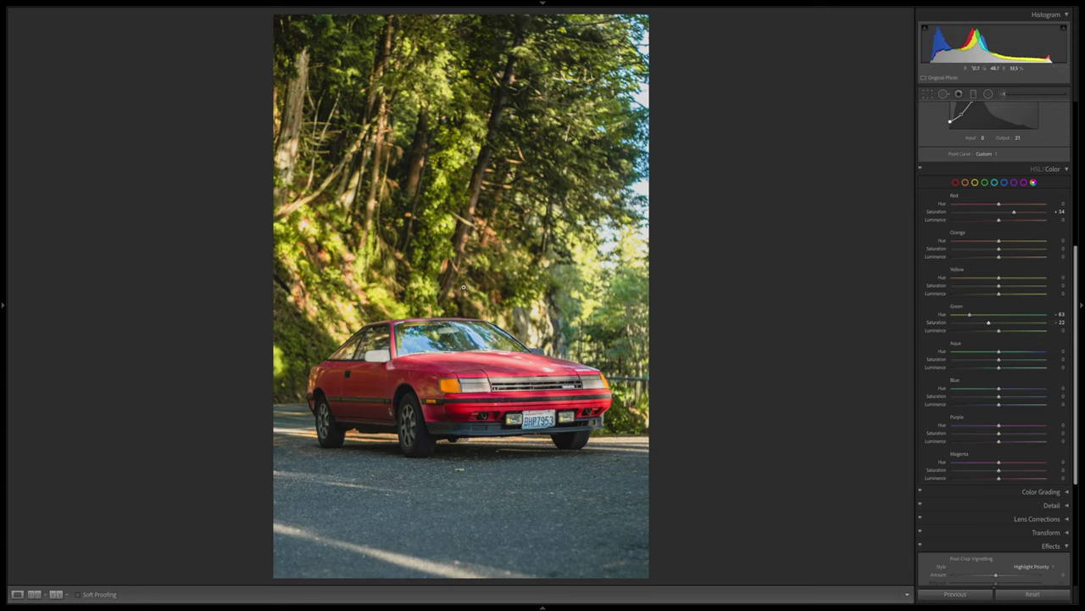
click(921, 170)
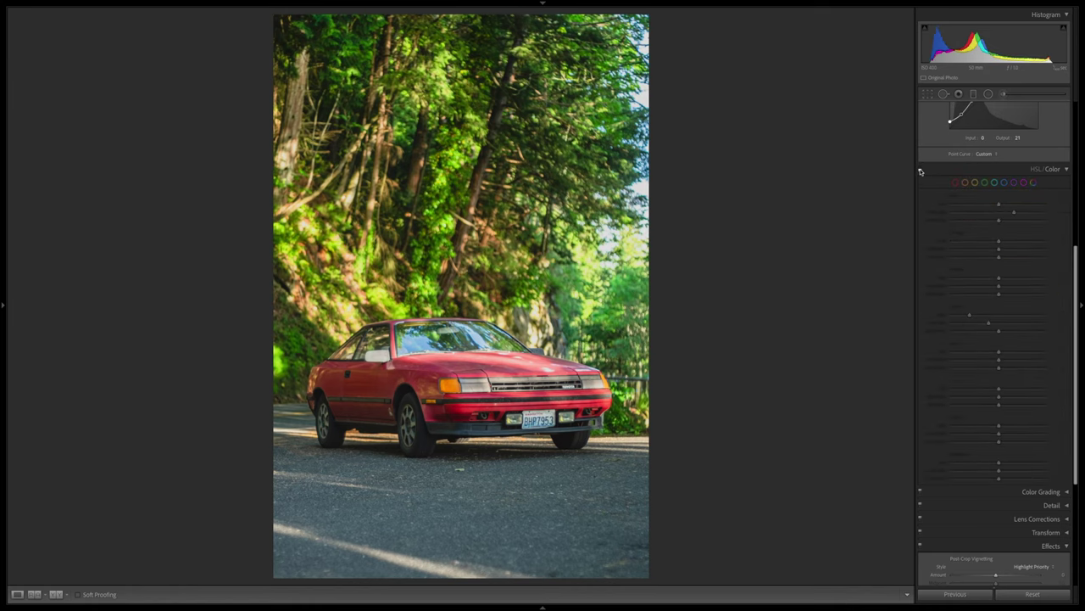
click(921, 170)
click(921, 170)
click(921, 170)
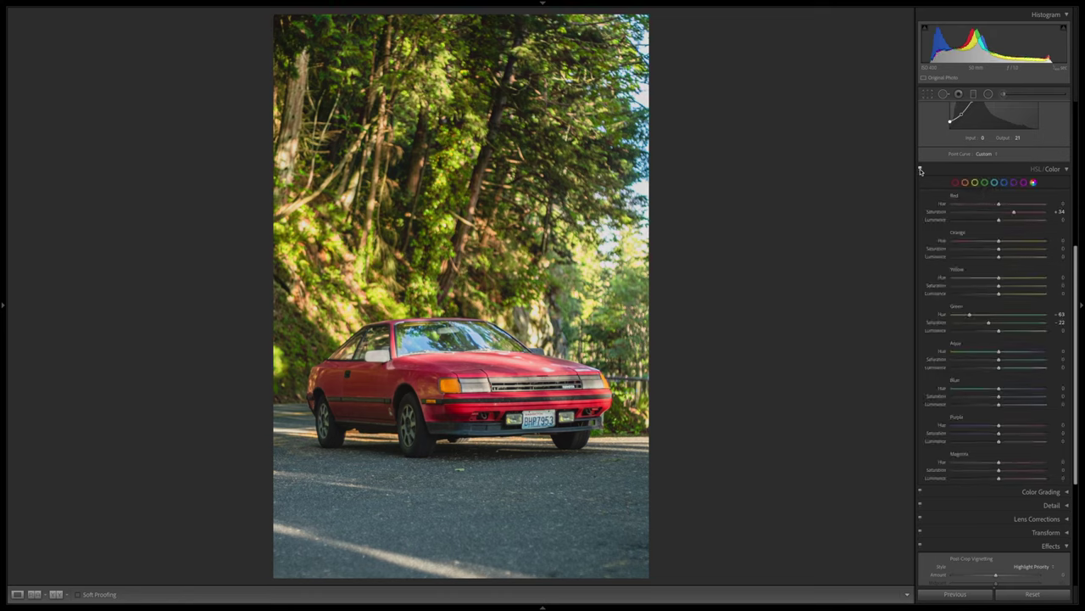
Set the Blue saturation to -28 in the HSL/Color adjustments
scroll(963, 376, down, 1)
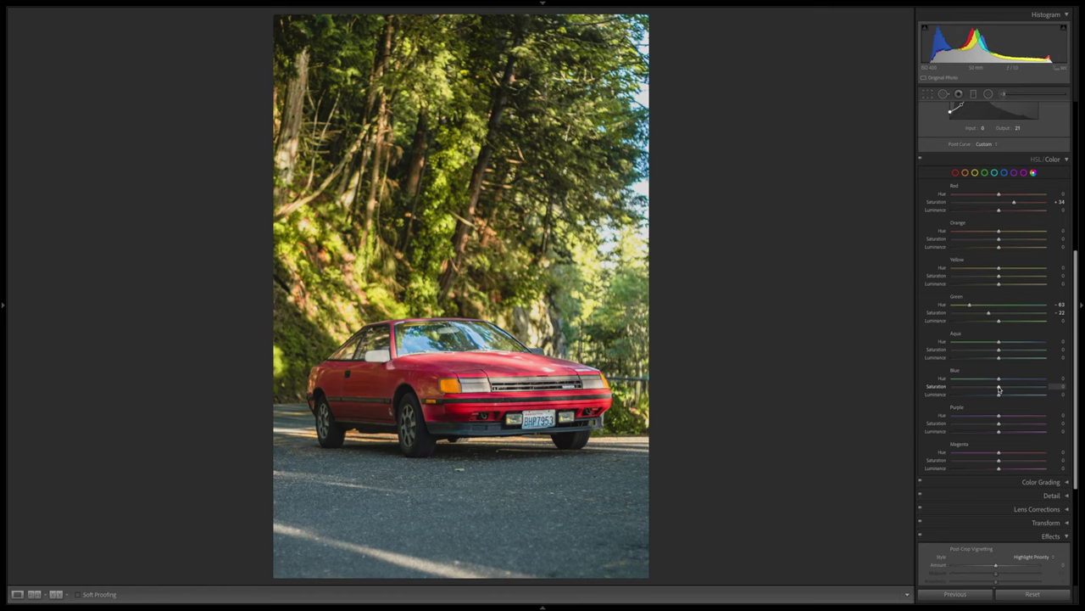
mouse_move(999, 389)
mouse_down()
mouse_move(1049, 389)
mouse_move(985, 393)
mouse_up()
scroll(1010, 467, down, 3)
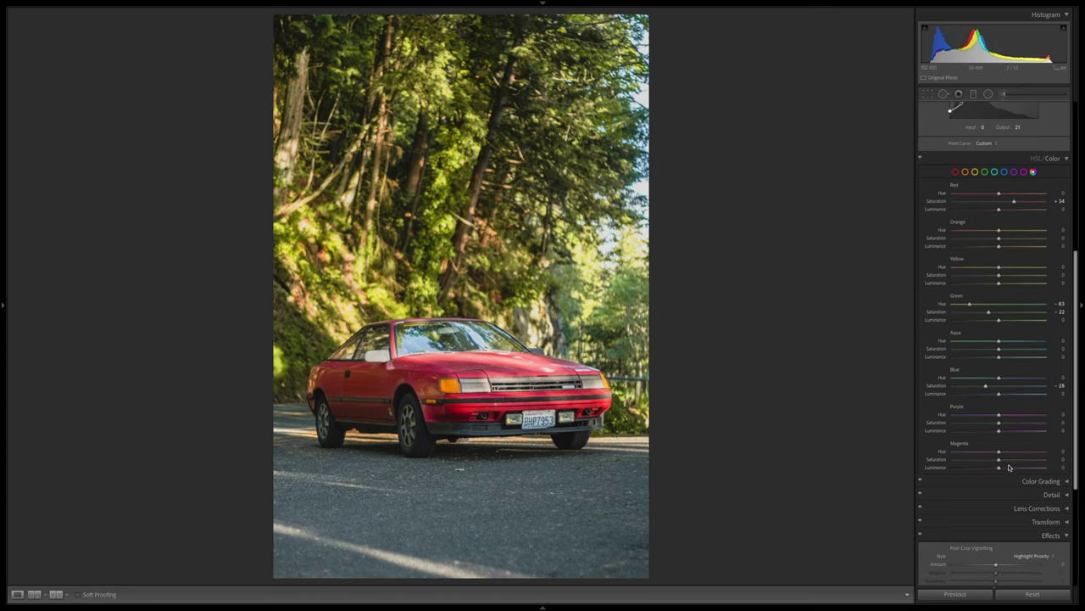
Set the post-crop vignette amount to -11 and compare the photo with and without the effect
scroll(1009, 467, up, 10)
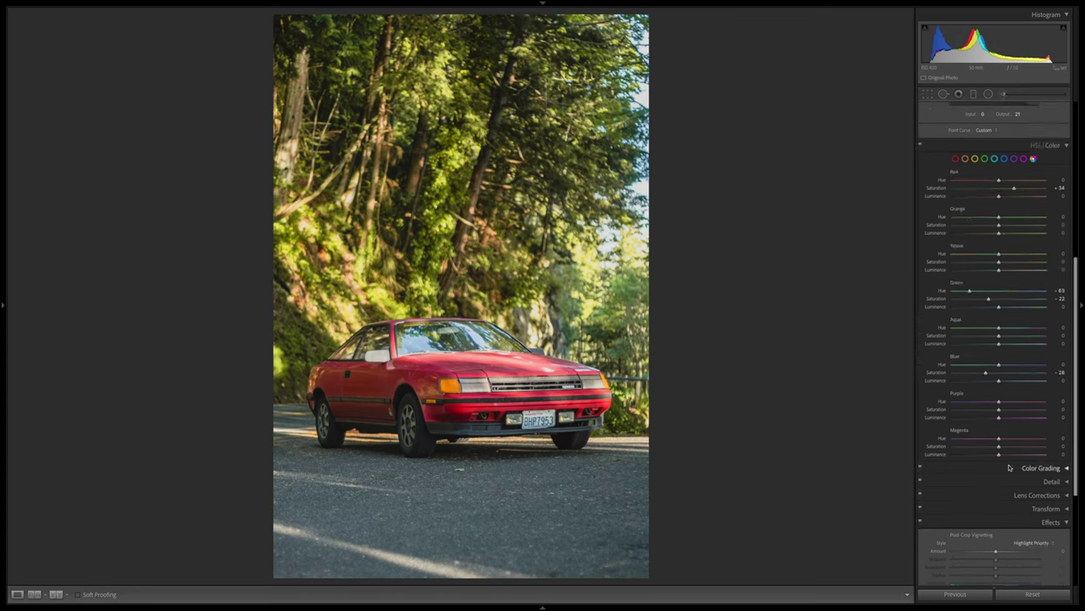
scroll(1009, 467, down, 10)
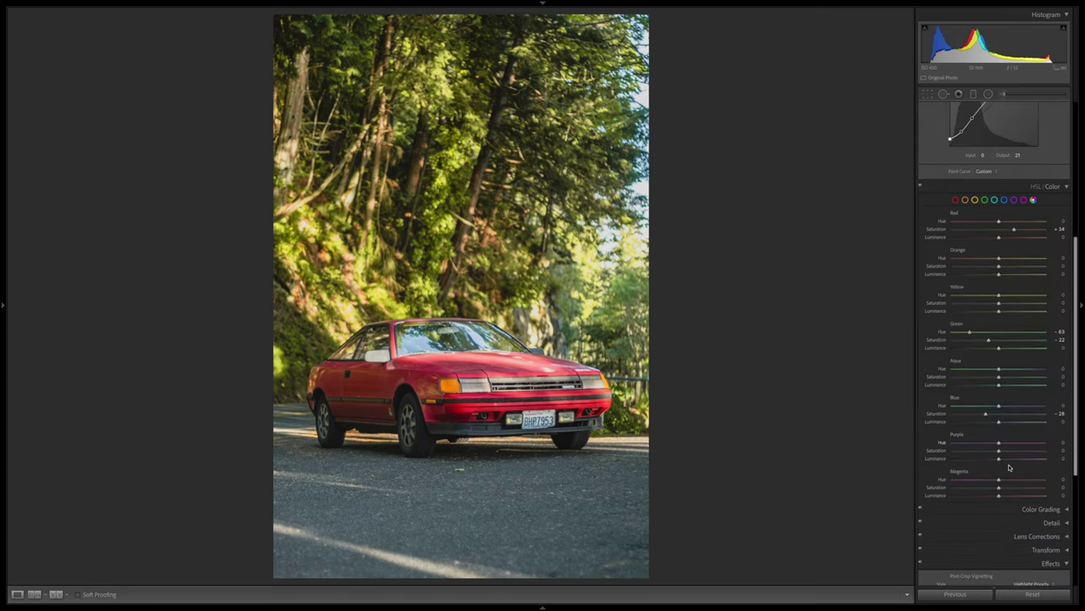
scroll(1010, 468, down, 2)
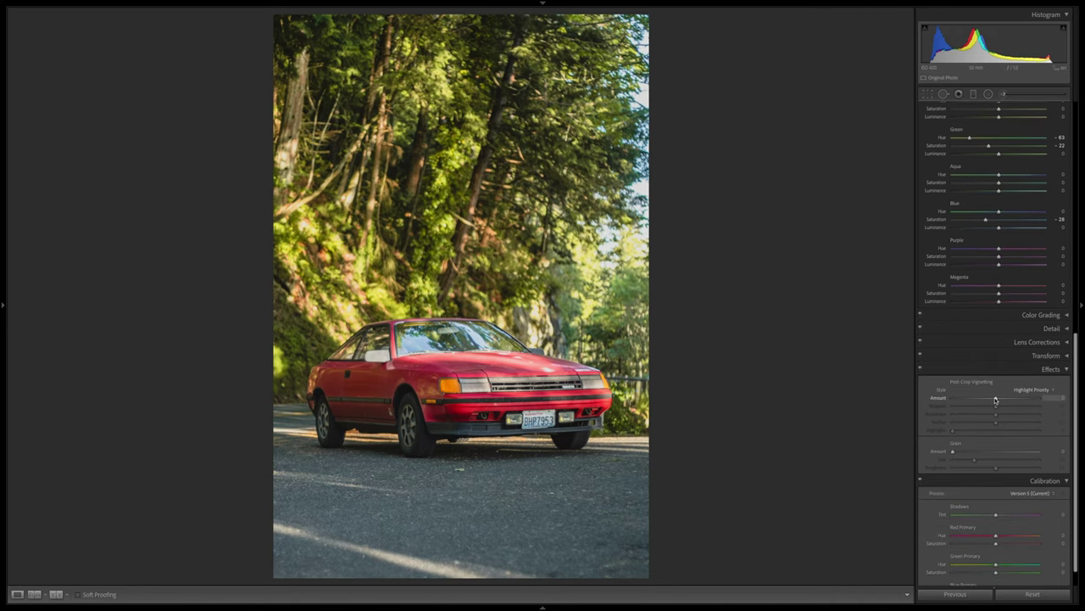
mouse_move(996, 400)
mouse_down()
mouse_move(979, 399)
mouse_move(1024, 398)
mouse_move(996, 402)
mouse_up()
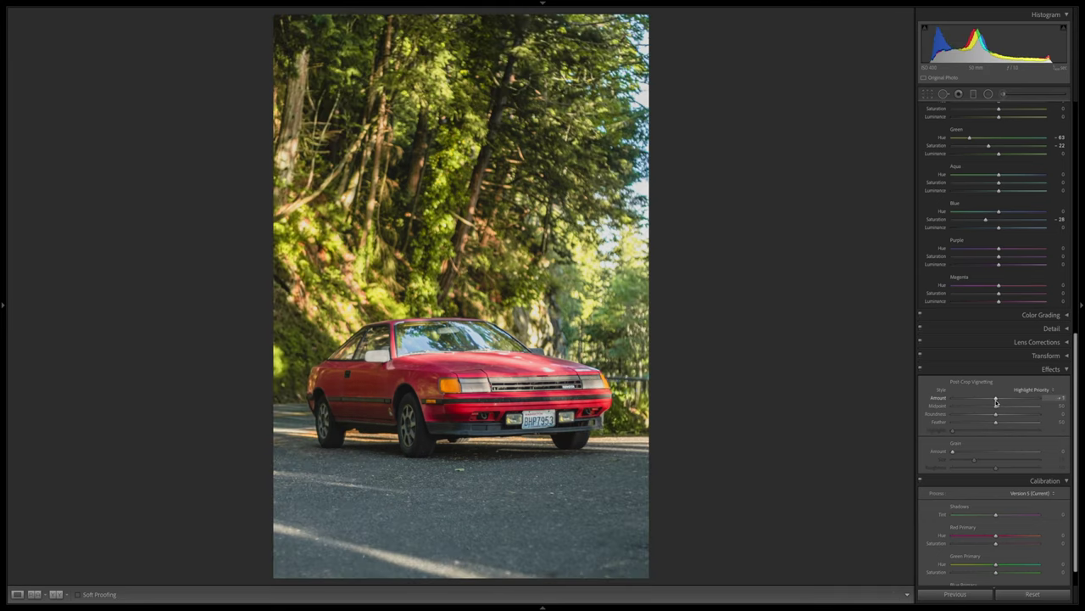
drag(996, 402, 993, 403)
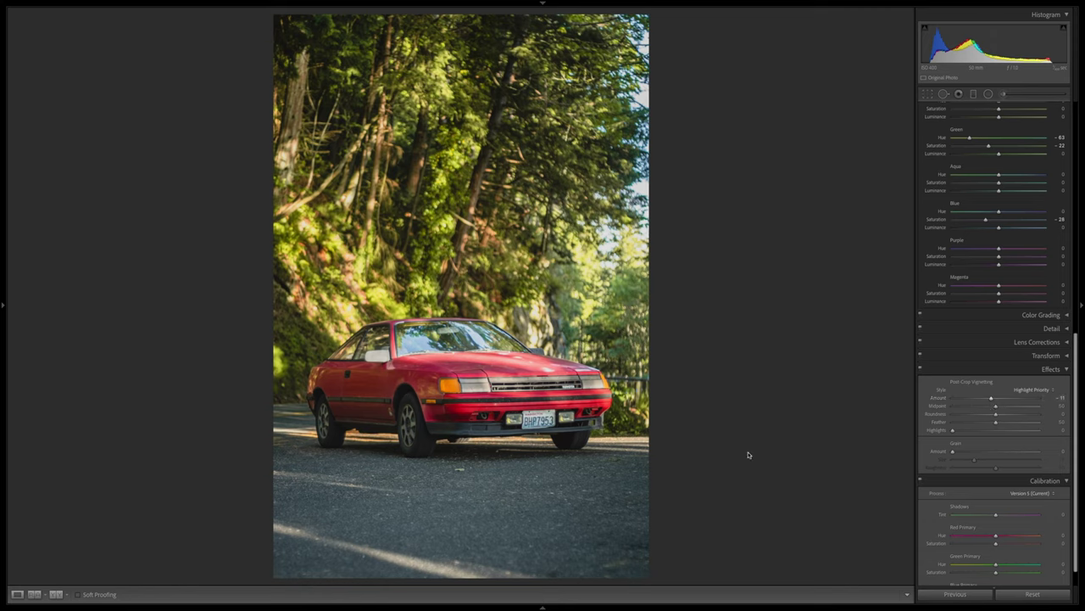
key(ctrl+z)
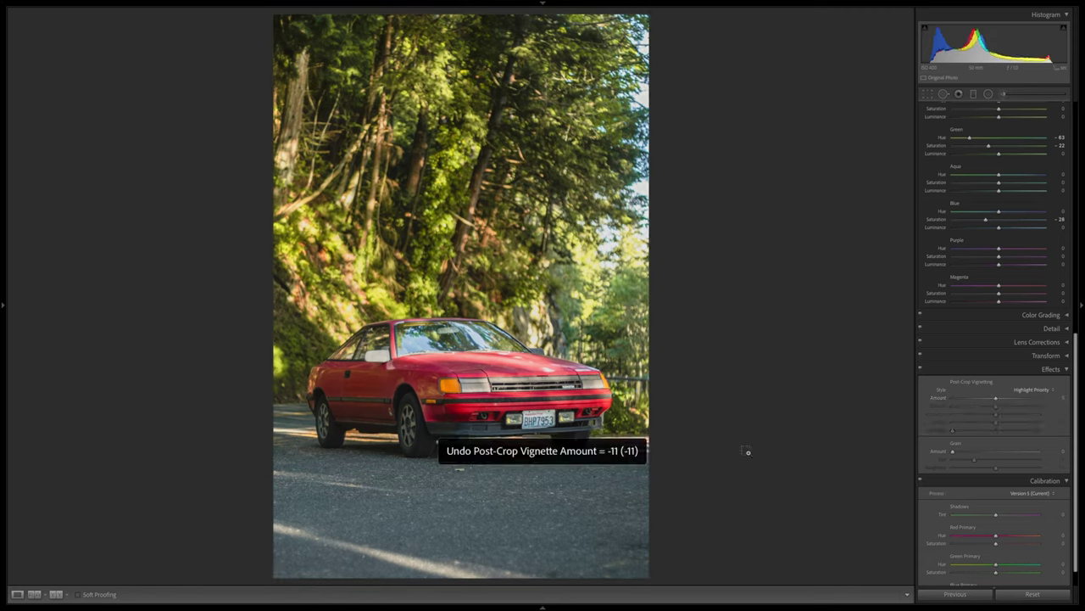
key(ctrl+y)
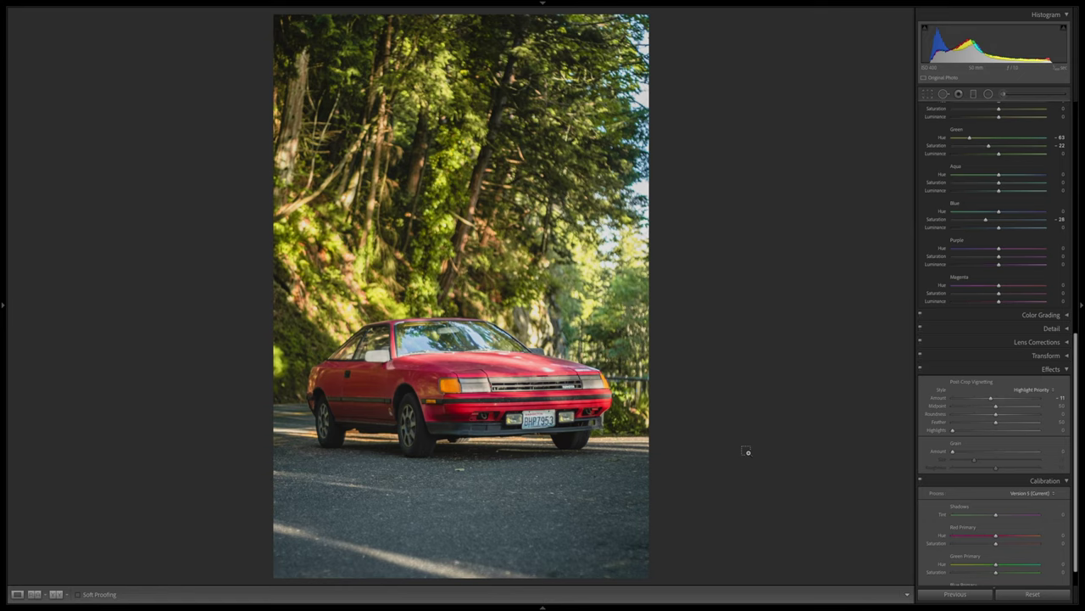
key(ctrl+z)
key(ctrl+y)
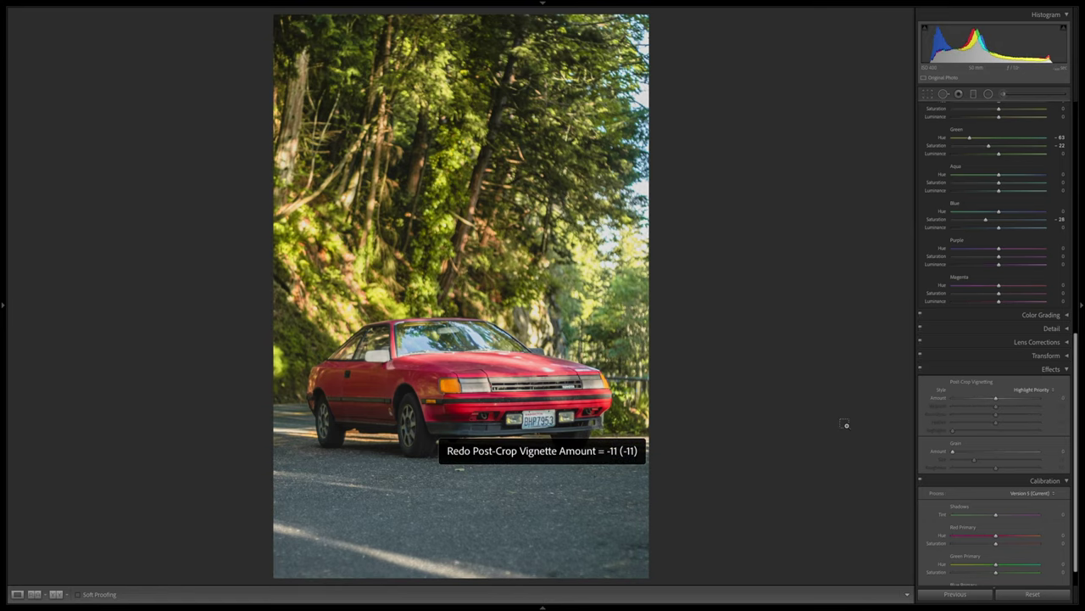
click(920, 370)
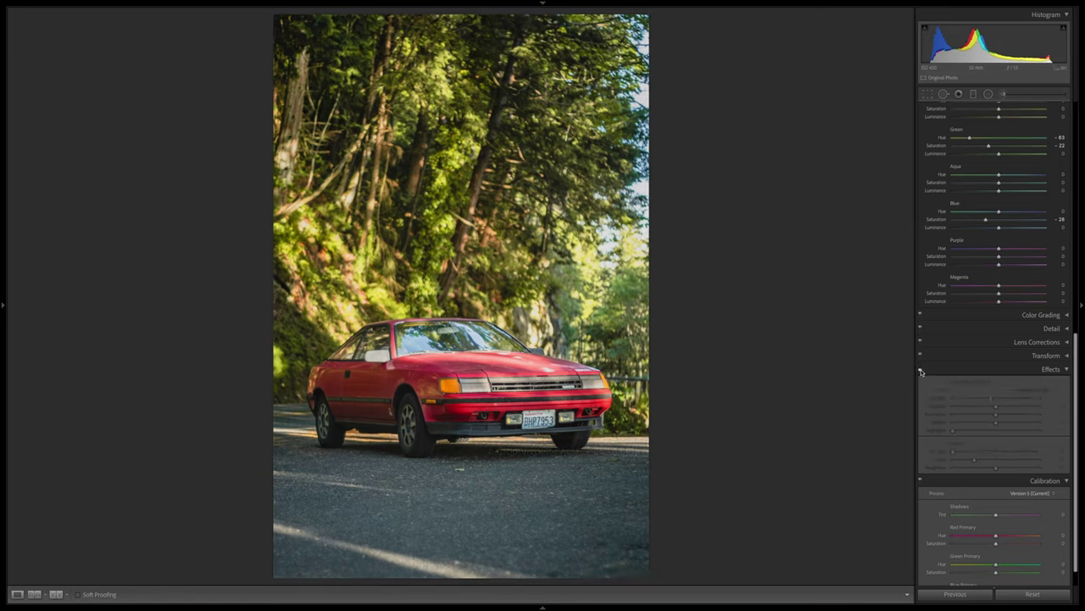
click(920, 370)
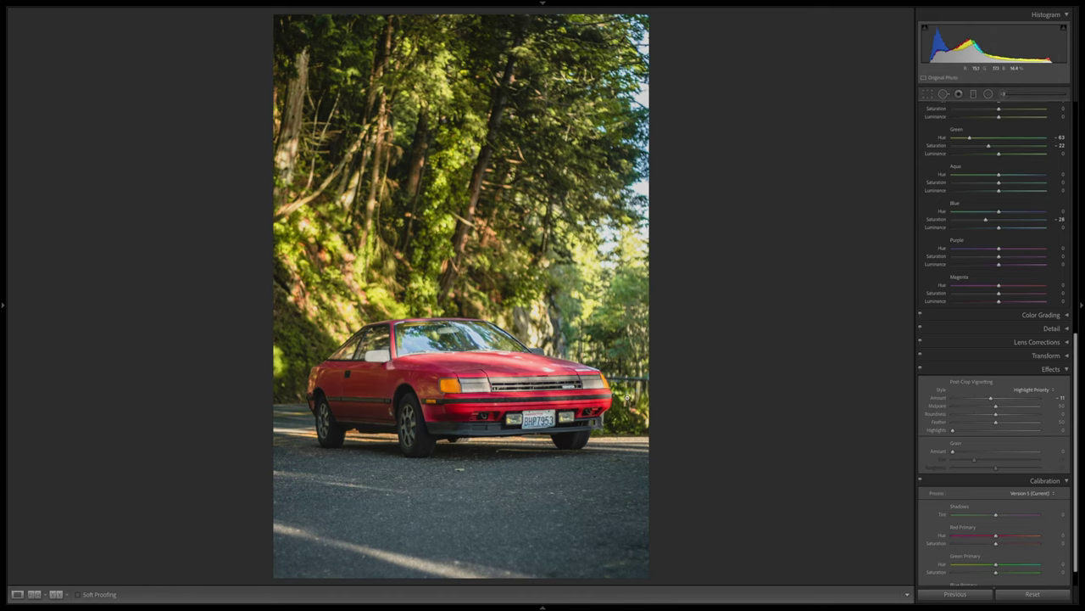
scroll(1030, 423, up, 1)
scroll(1030, 423, up, 15)
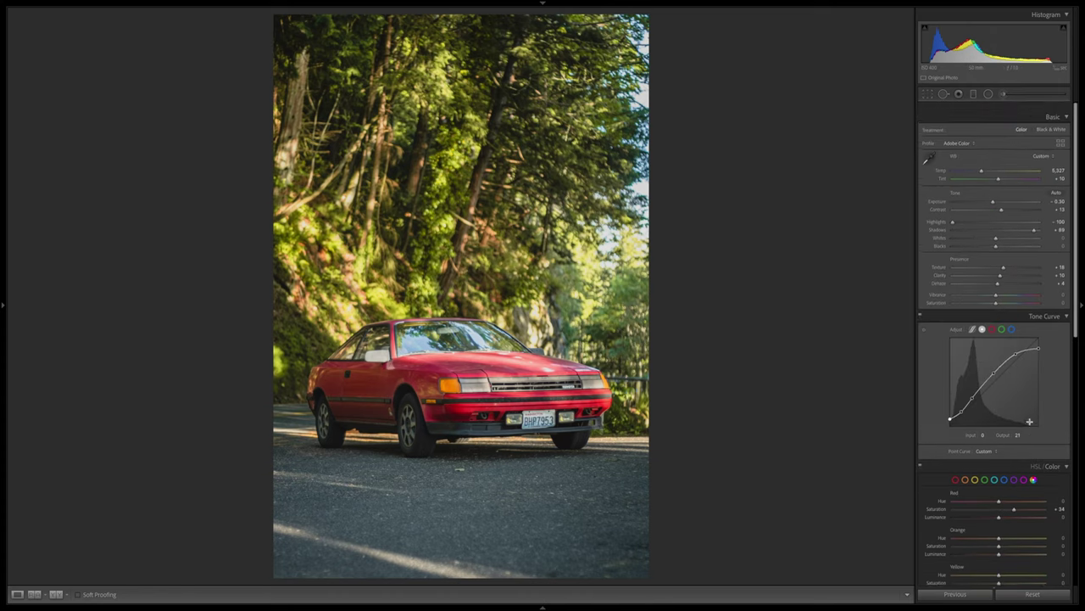
scroll(1029, 421, down, 1)
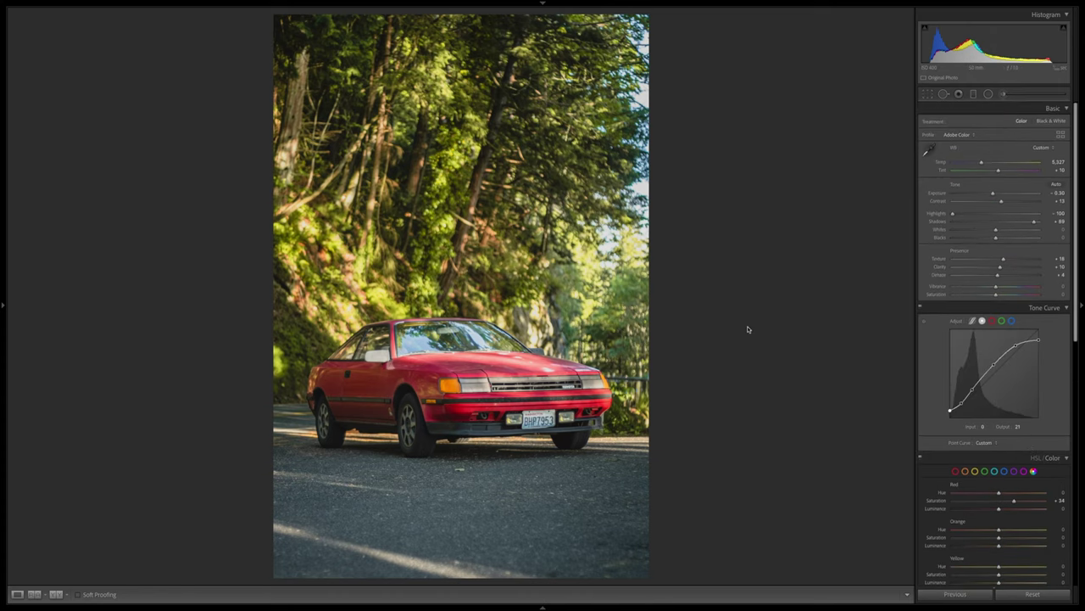
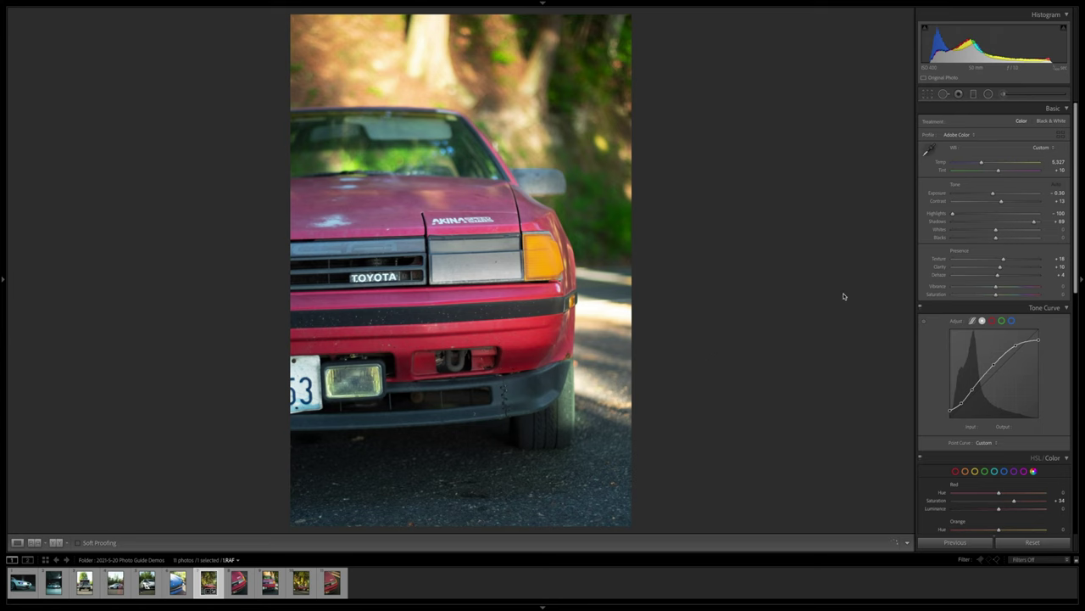
Copy the develop settings of 1.RAF, paste them onto the close-up 2.RAF and compare the two photos
key(ctrl+shift+c)
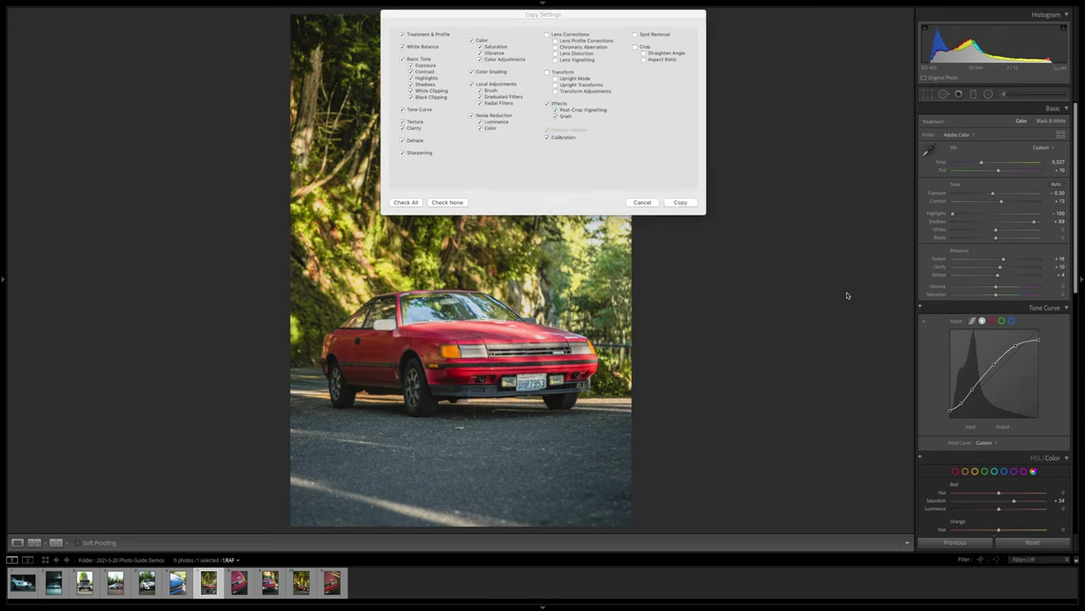
key(Return)
click(239, 583)
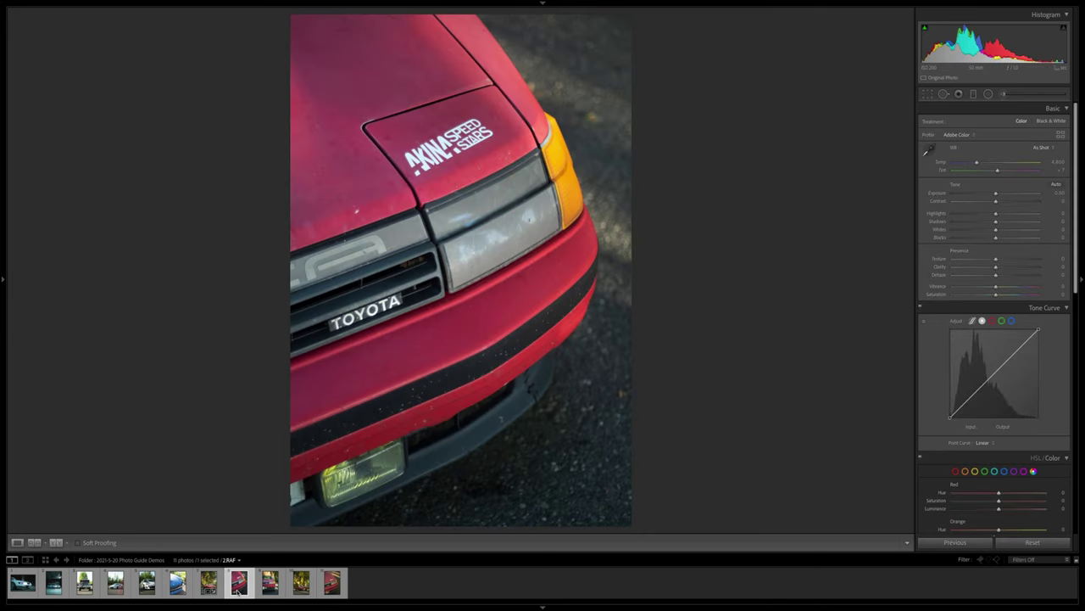
key(ctrl+shift+v)
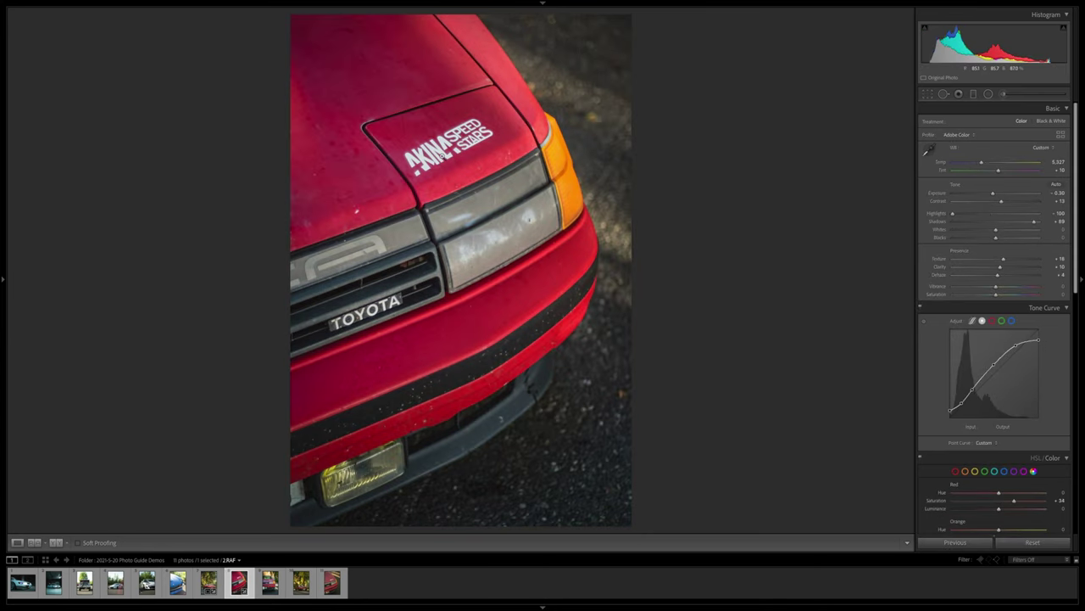
key(Left)
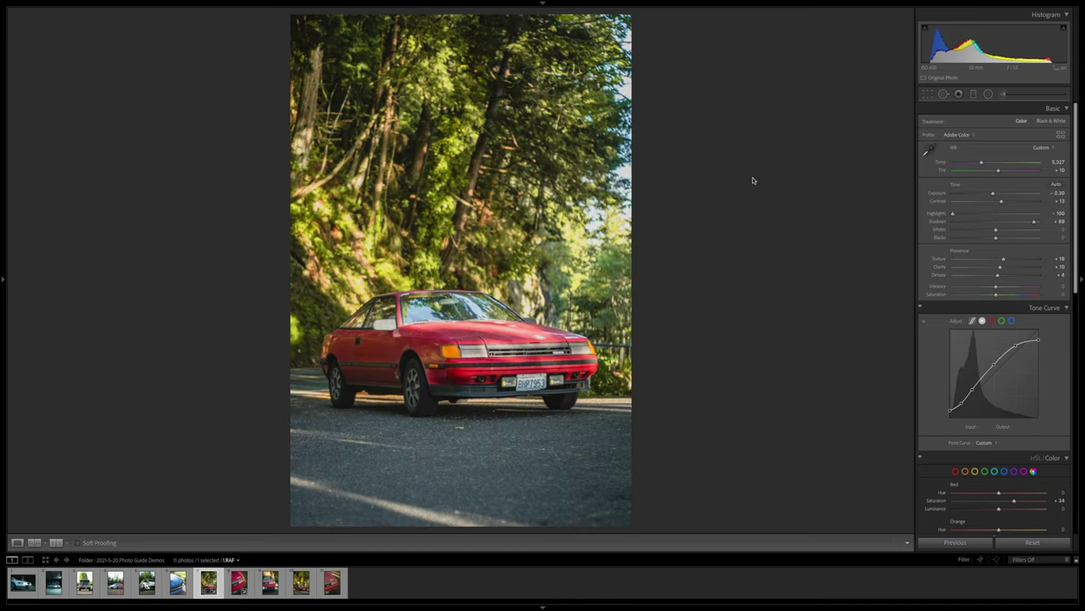
key(Right)
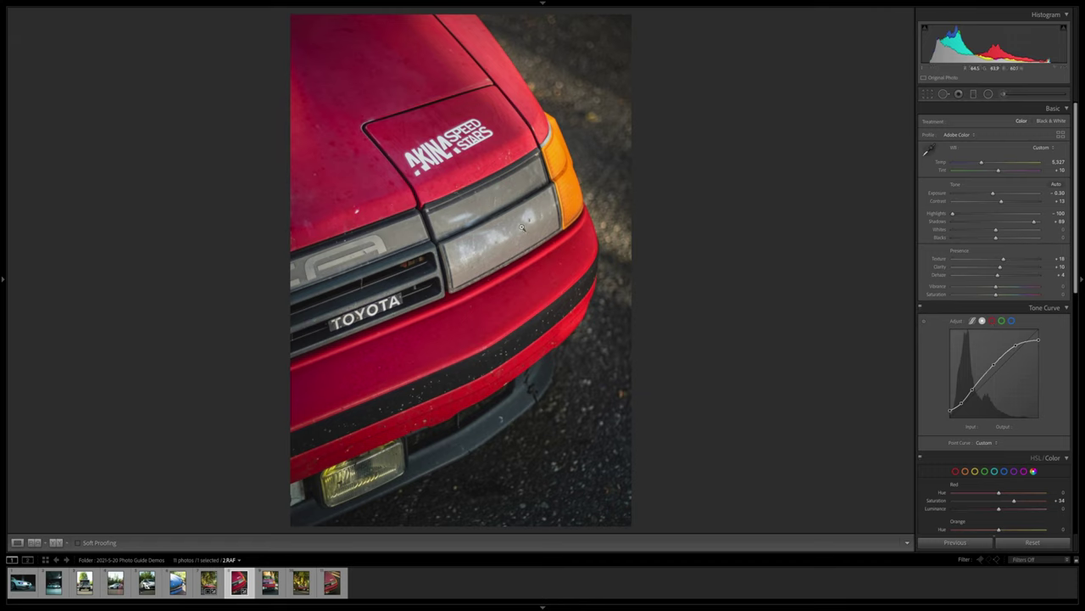
Set the Red saturation of 2.RAF to +16 and its exposure to -0.10
scroll(987, 330, down, 5)
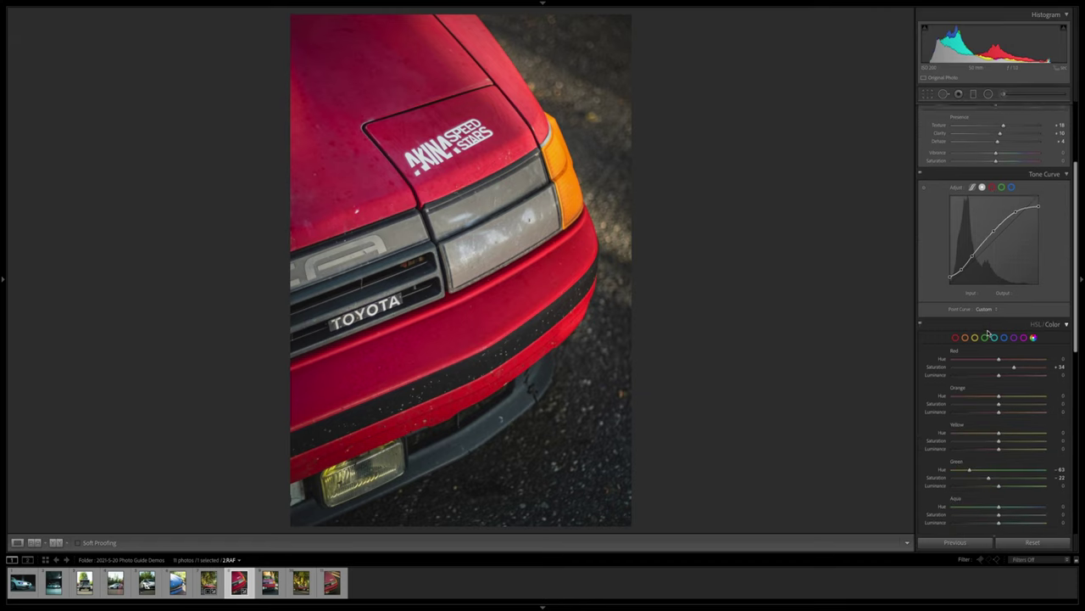
drag(1012, 309, 1005, 308)
scroll(984, 187, up, 5)
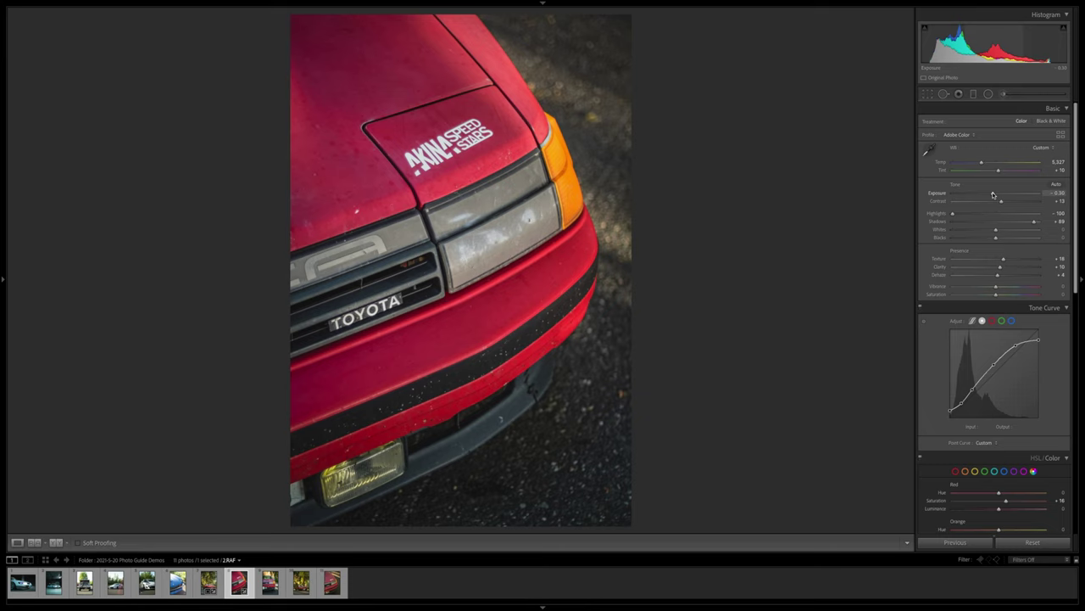
drag(993, 195, 995, 195)
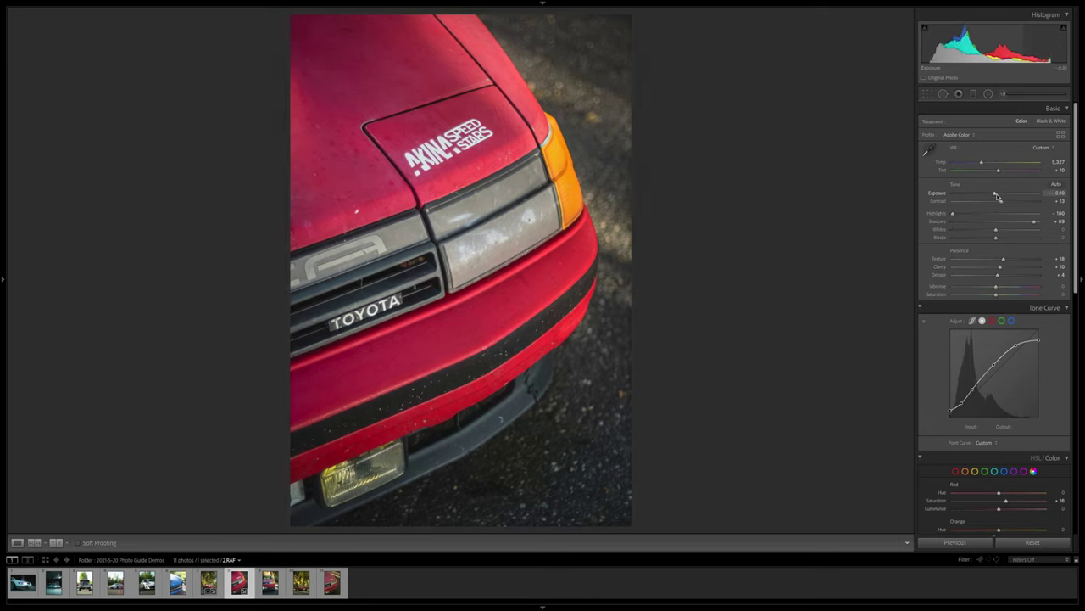
Set the post-crop vignette amount of 2.RAF to -18
scroll(989, 272, down, 15)
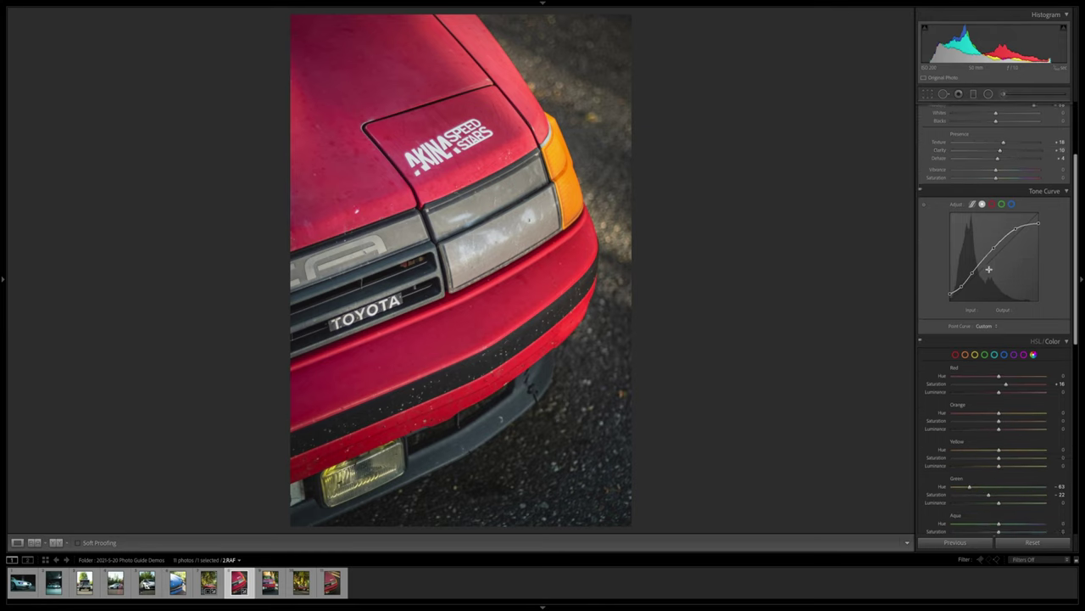
drag(992, 322, 988, 323)
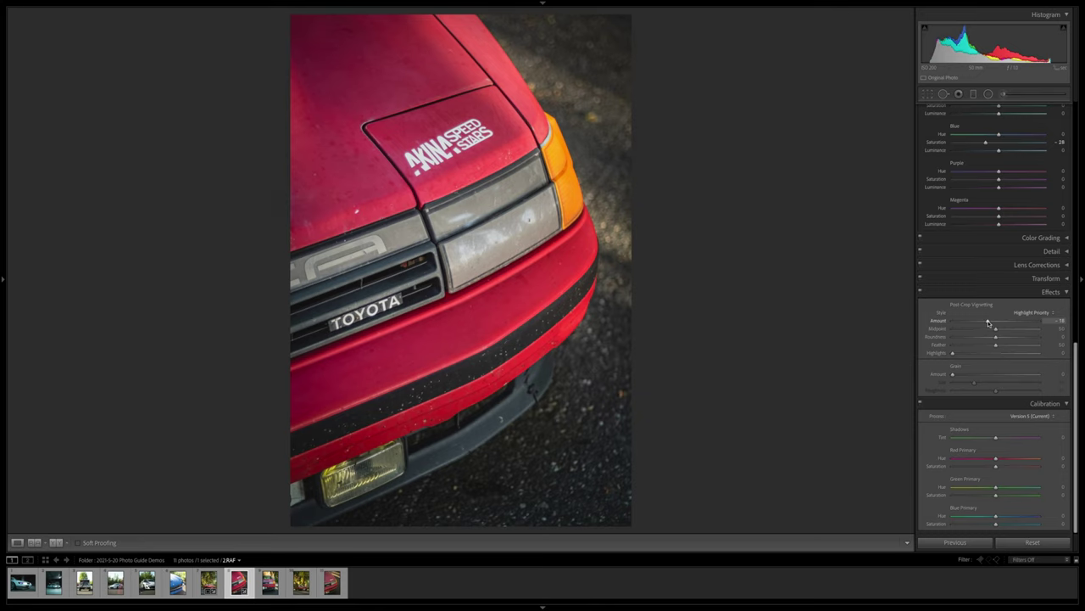
scroll(987, 313, up, 15)
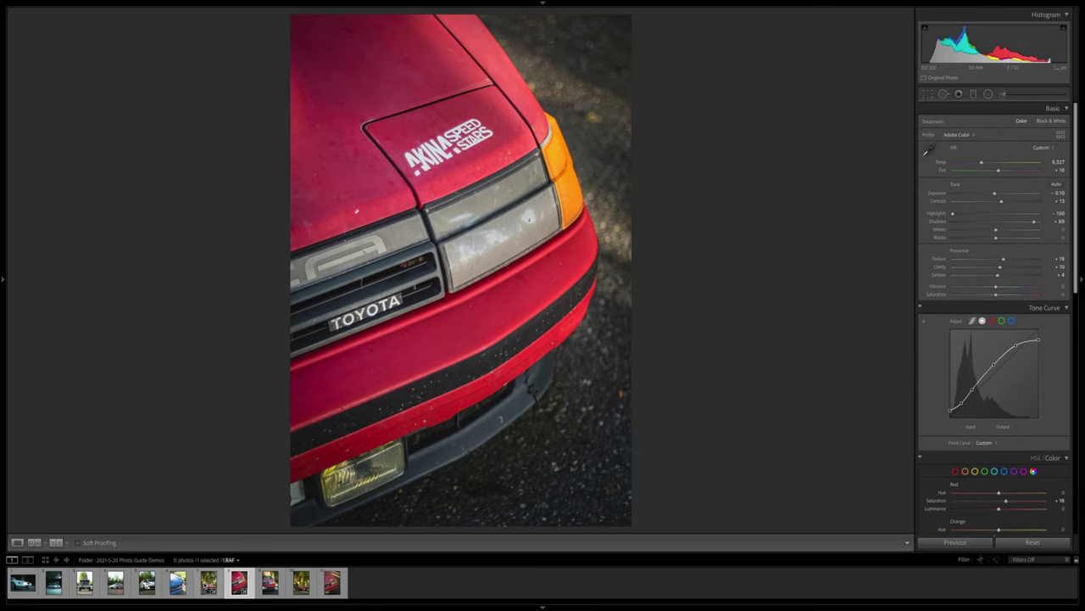
Compare 2.RAF with the full red car photo, then warm its white balance temperature slightly
click(208, 582)
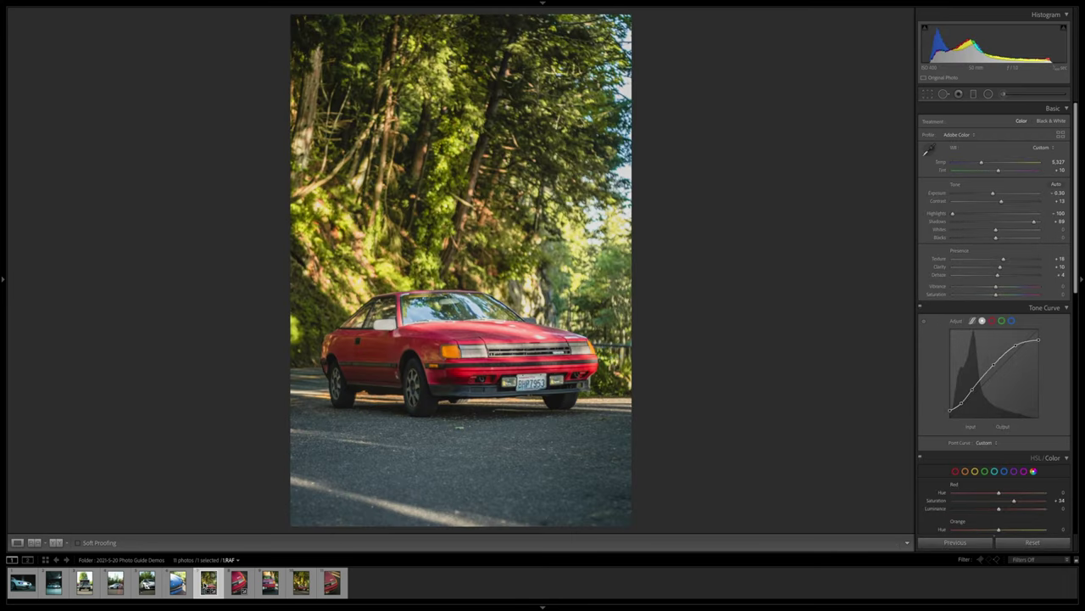
key(Right)
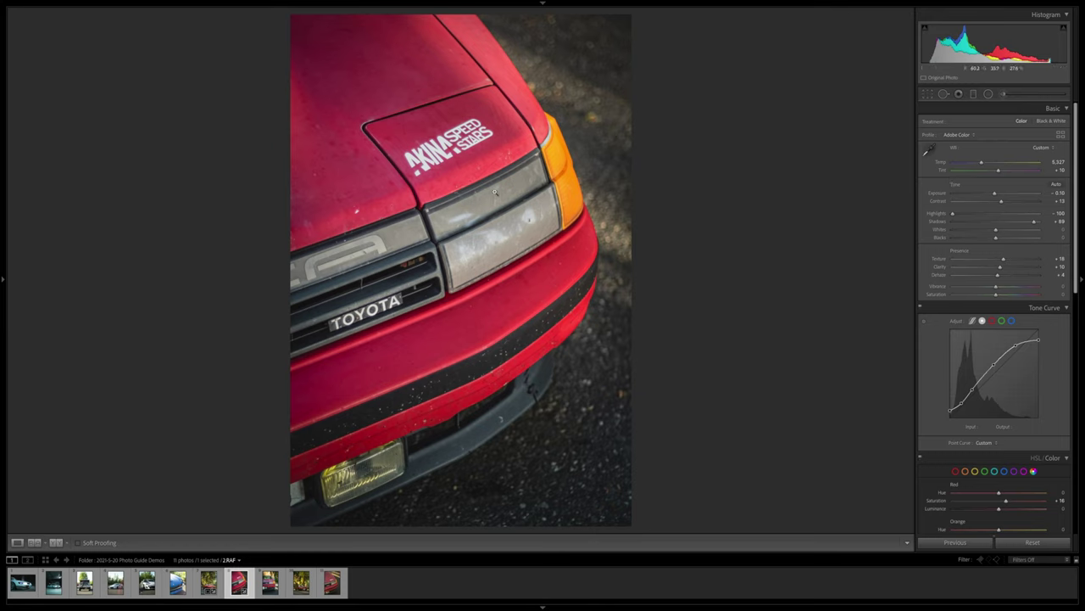
drag(981, 163, 983, 165)
drag(983, 164, 983, 165)
drag(983, 165, 983, 165)
Paste the copied settings onto 3.RAF and rotate it slightly with the crop angle to straighten the car
key(Right)
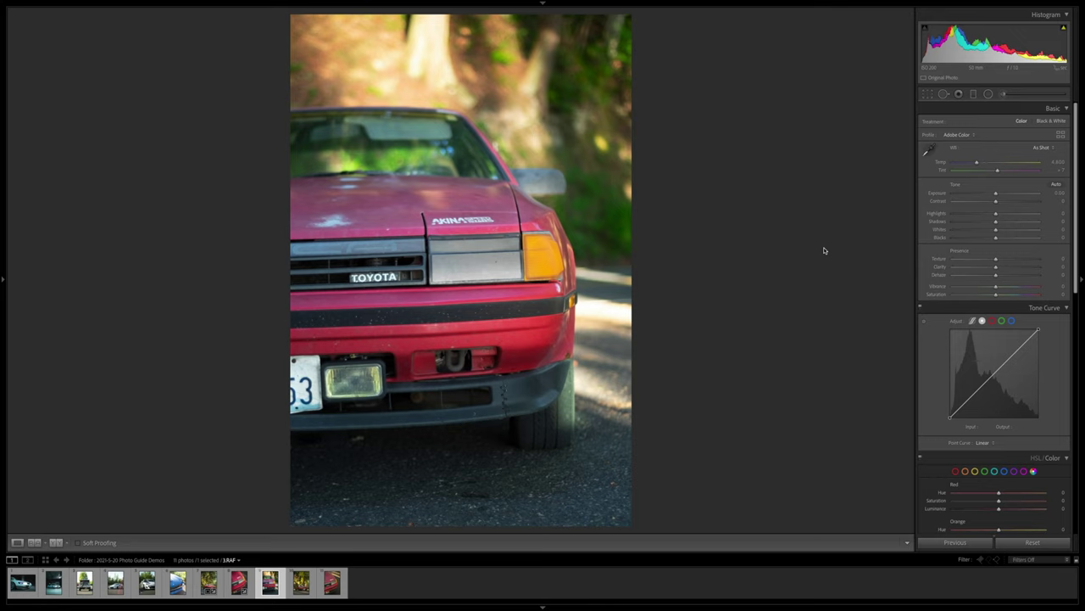
key(ctrl+shift+v)
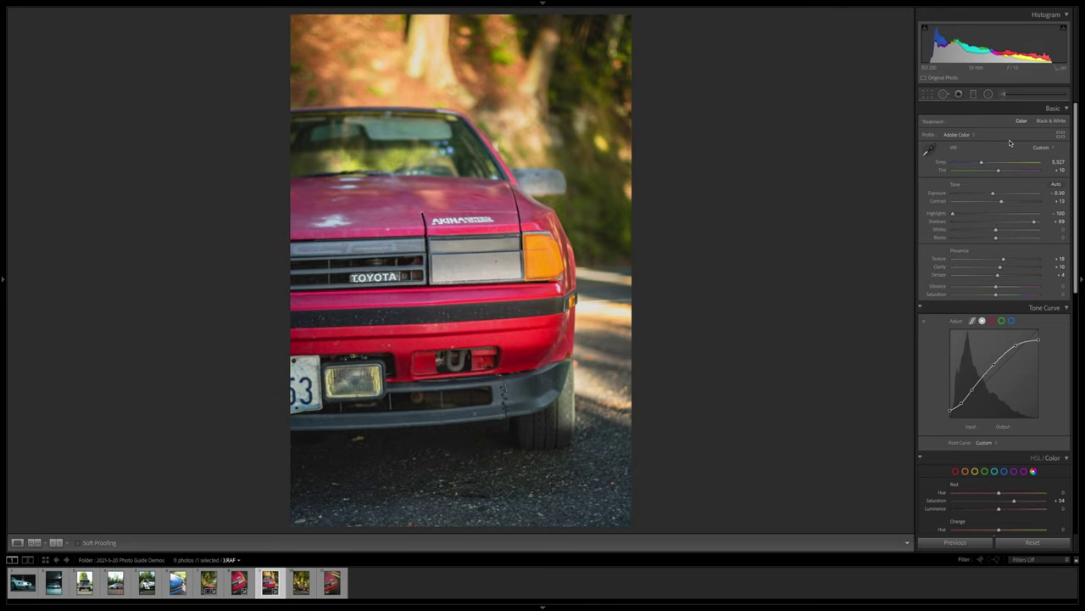
key(r)
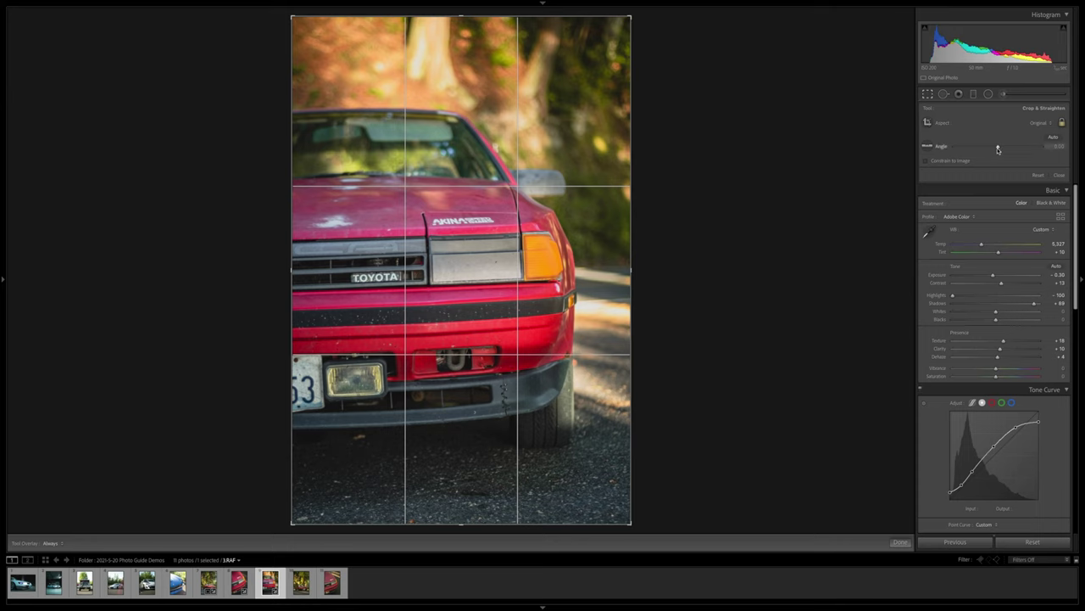
drag(998, 149, 999, 149)
key(r)
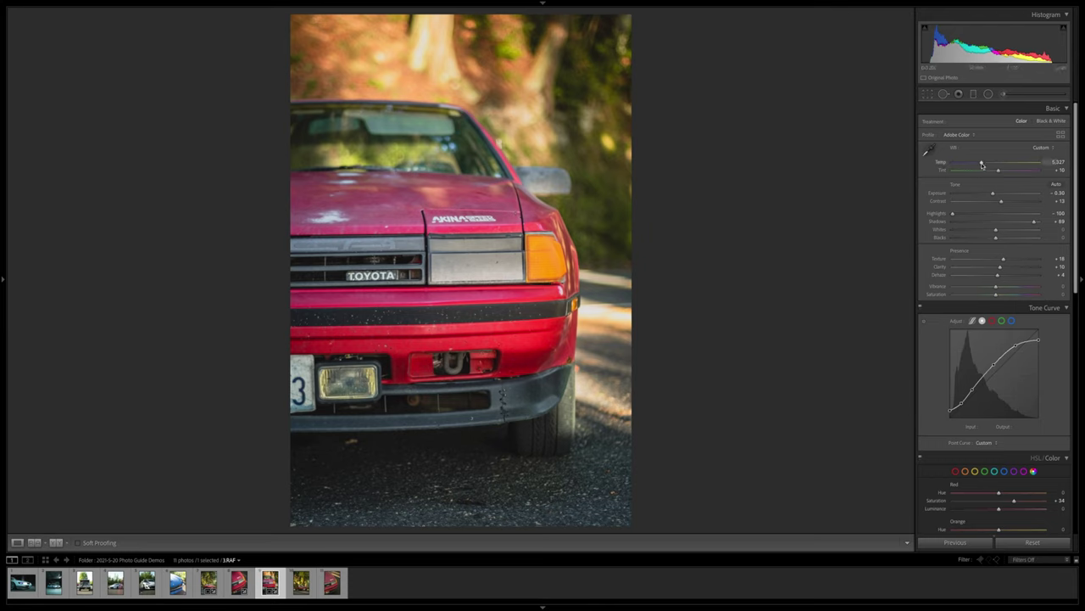
Set the white balance temperature of 3.RAF to 5,682 and its post-crop vignette amount to -24
drag(982, 165, 983, 164)
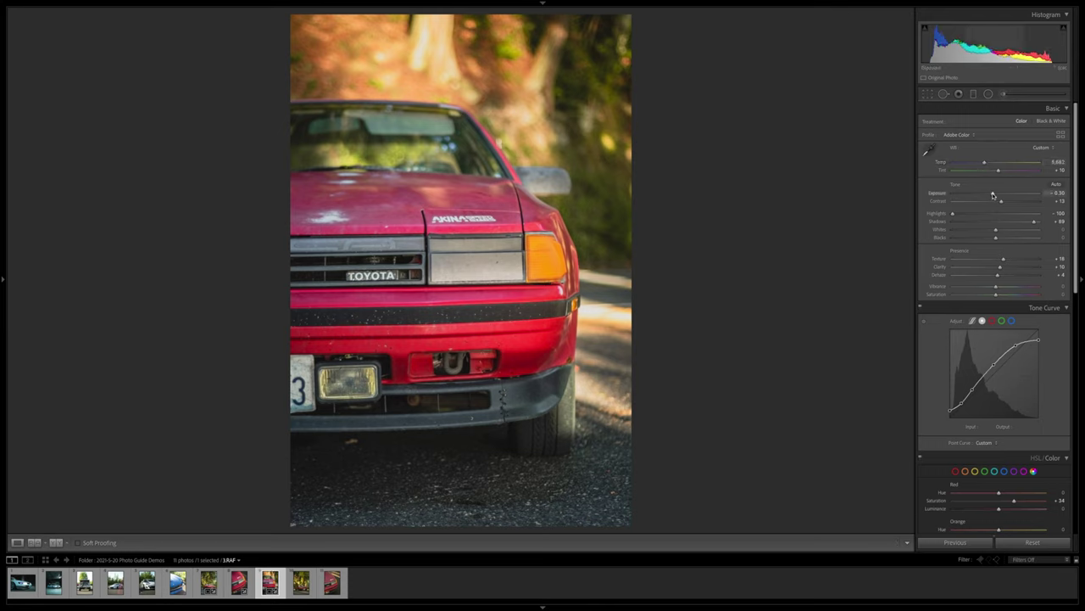
scroll(1006, 256, down, 10)
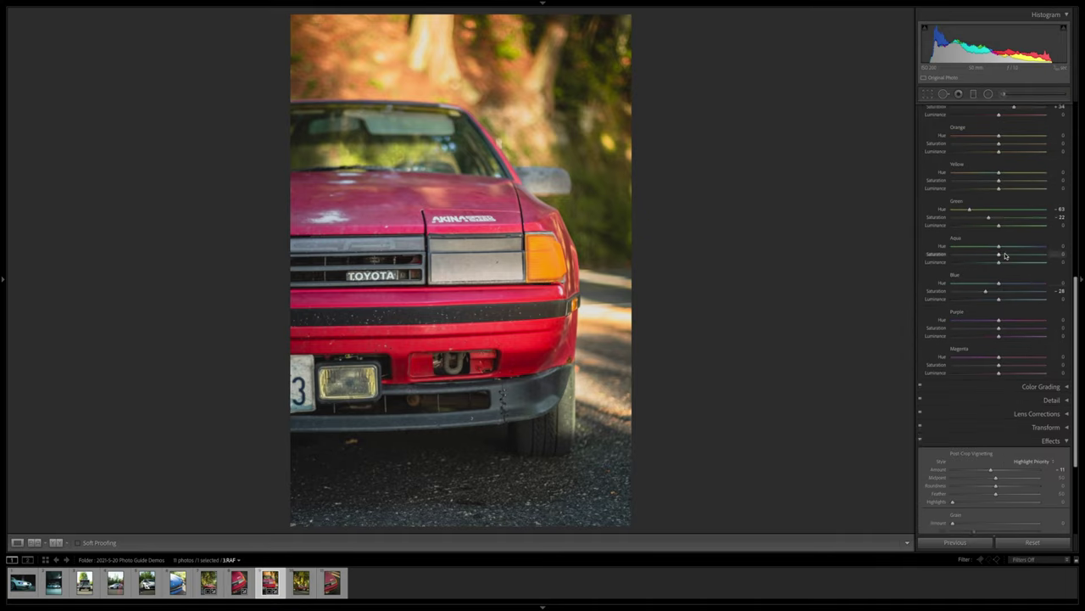
scroll(1005, 256, down, 5)
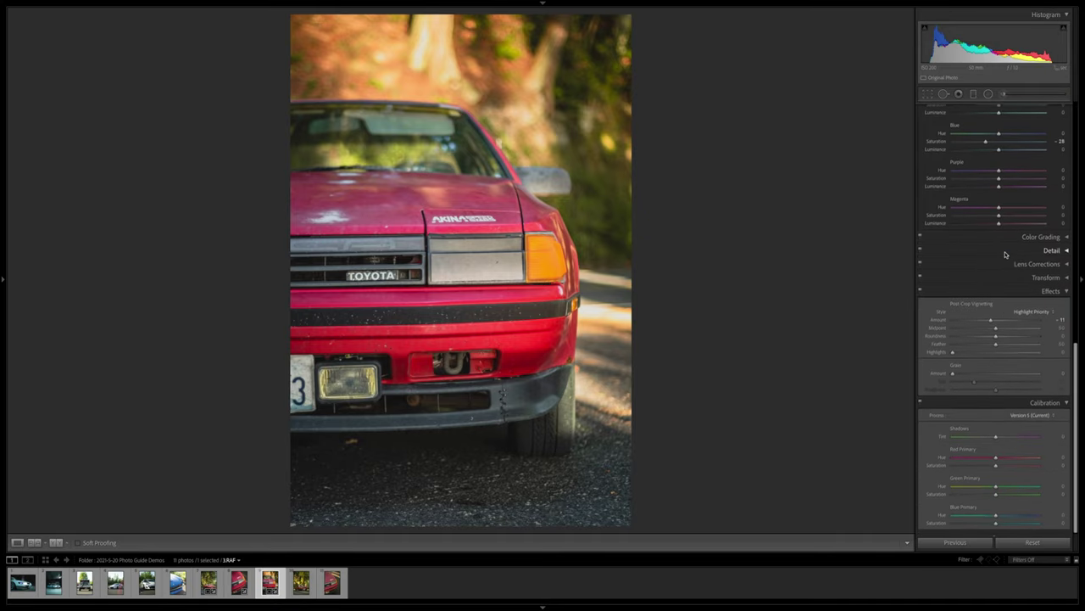
drag(990, 323, 985, 323)
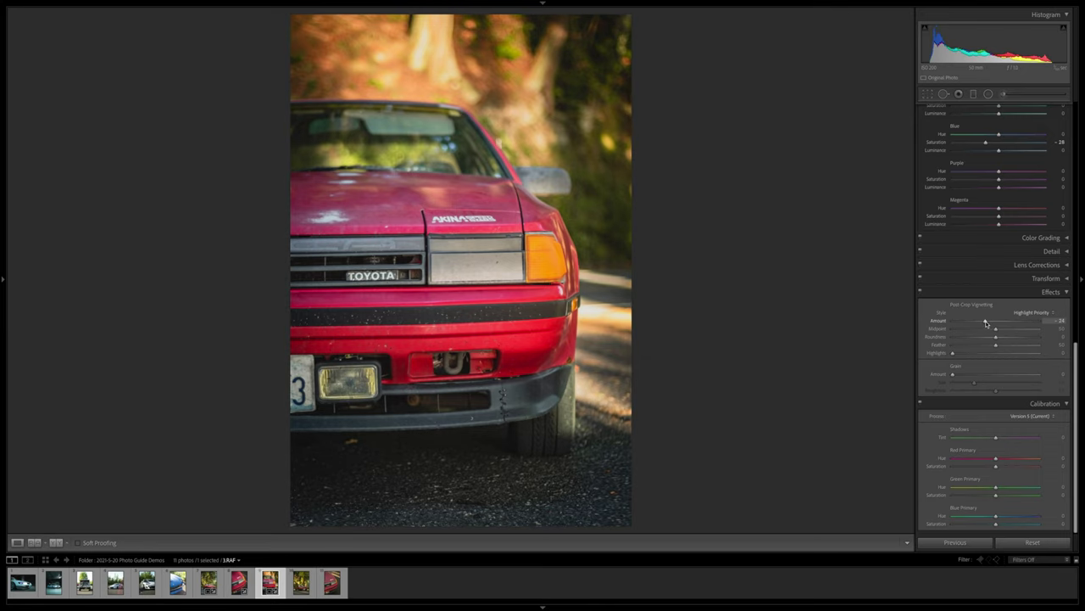
scroll(986, 322, up, 10)
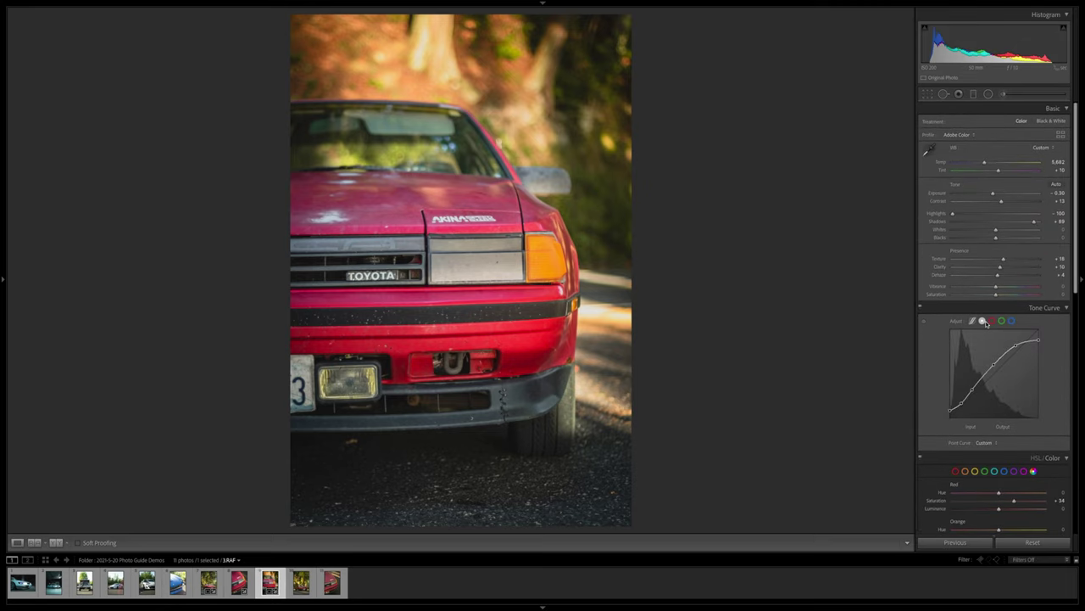
Compare 3.RAF before and after the edits, then set its exposure to -0.20
key(backslash)
key(backslash)
key(backslash)
key(backslash)
drag(993, 195, 995, 195)
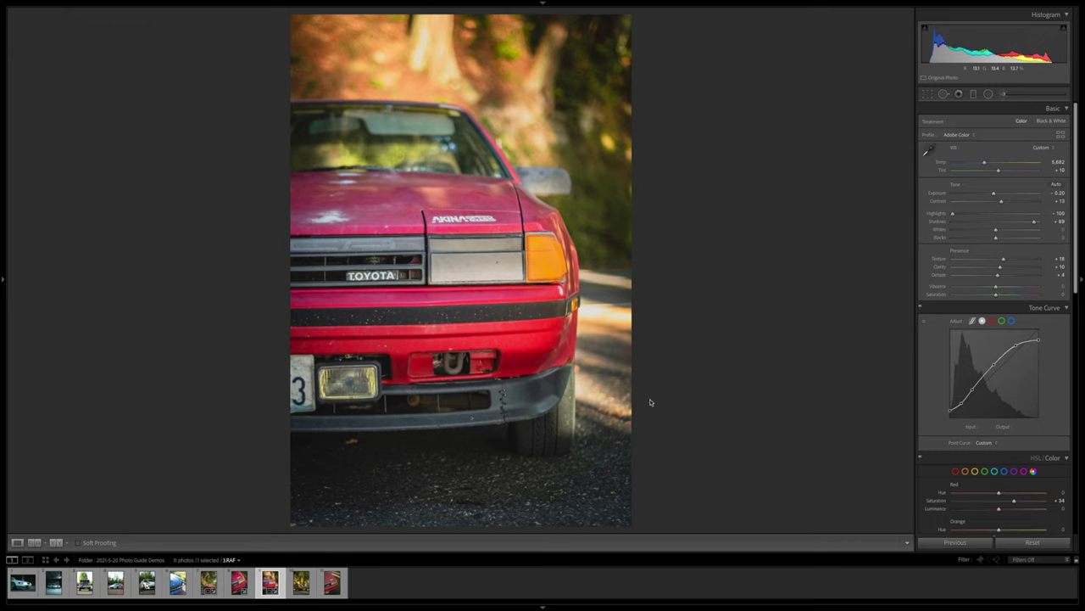
Look through the other car photos in the folder one by one, starting with the first, 4.RAF
click(20, 591)
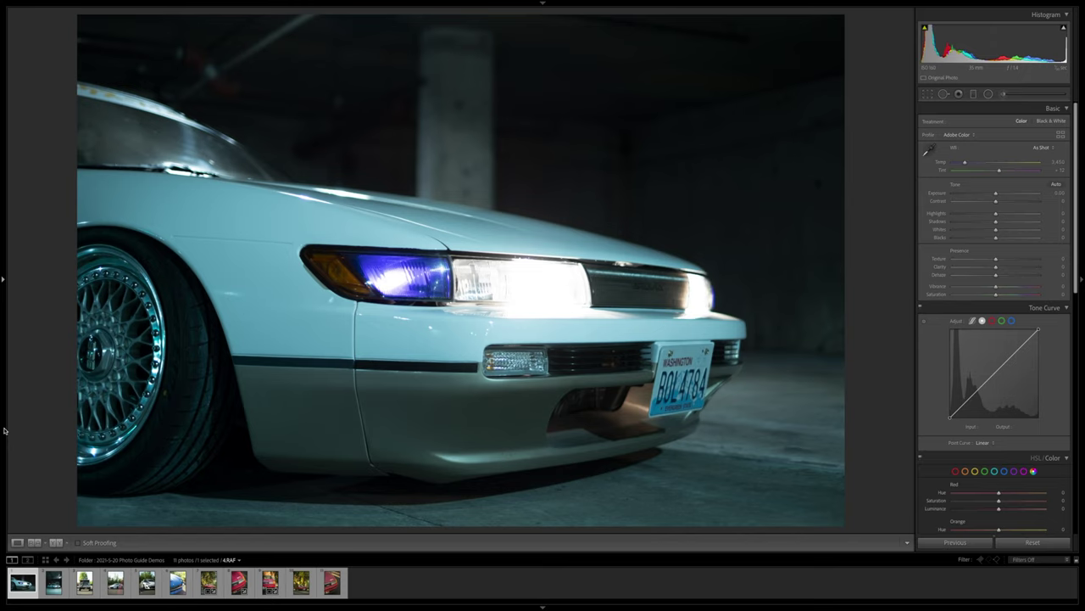
key(Right)
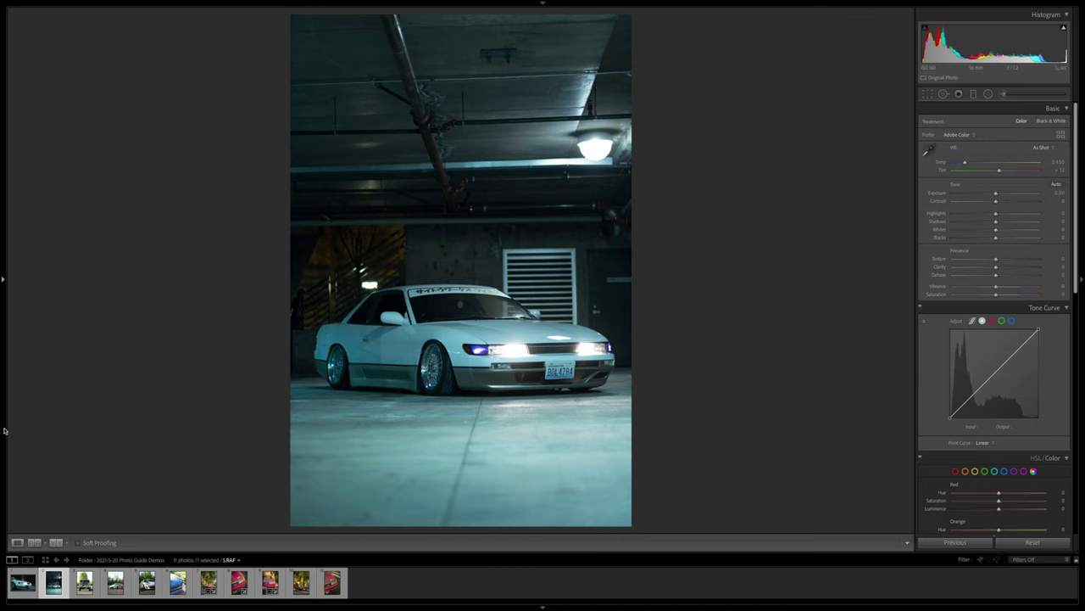
key(Right)
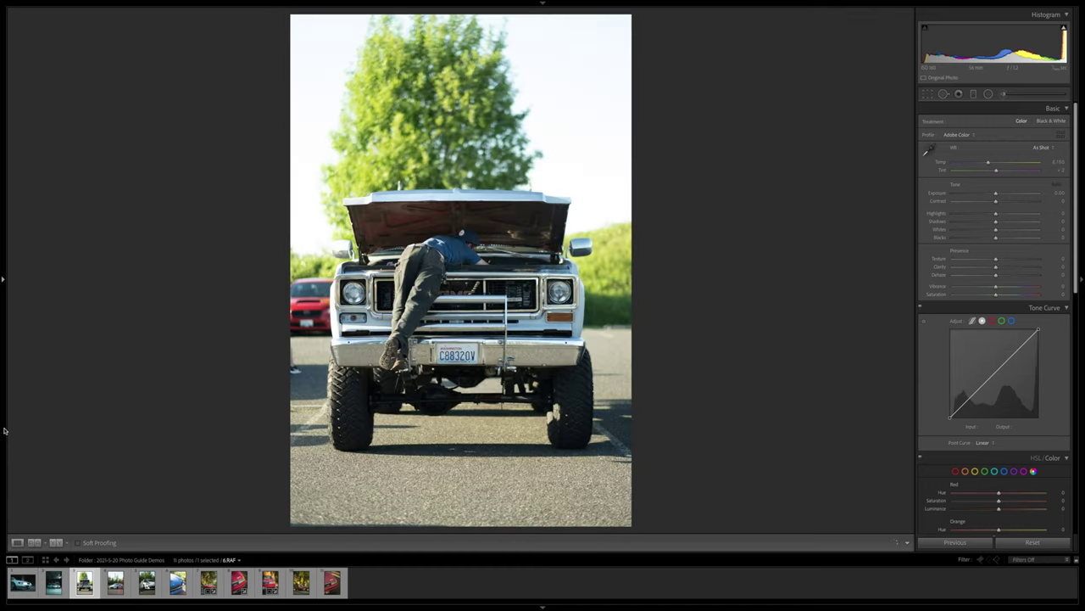
key(Right)
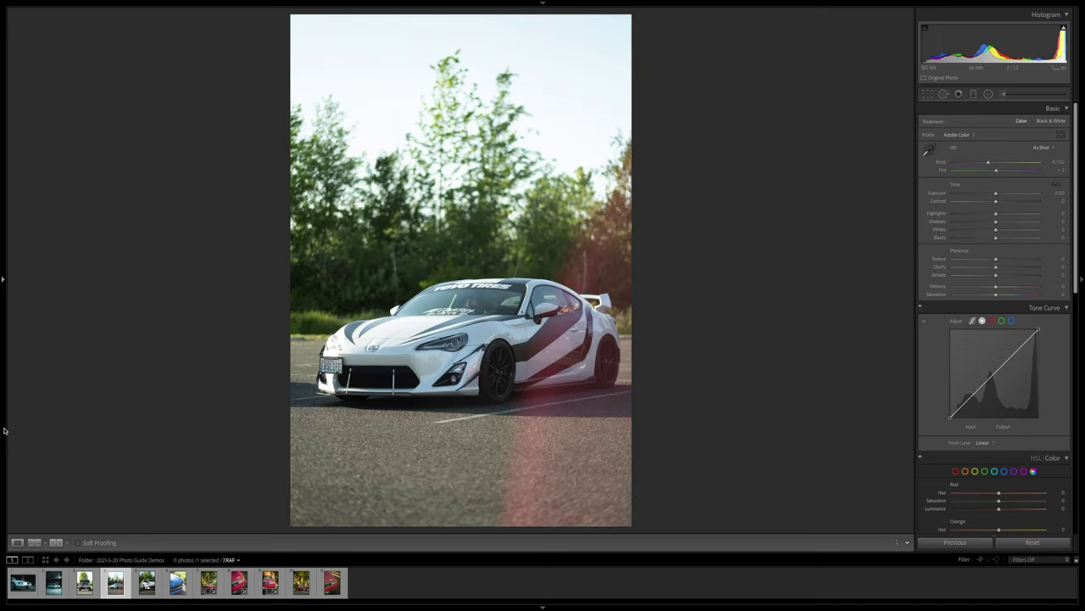
key(Right)
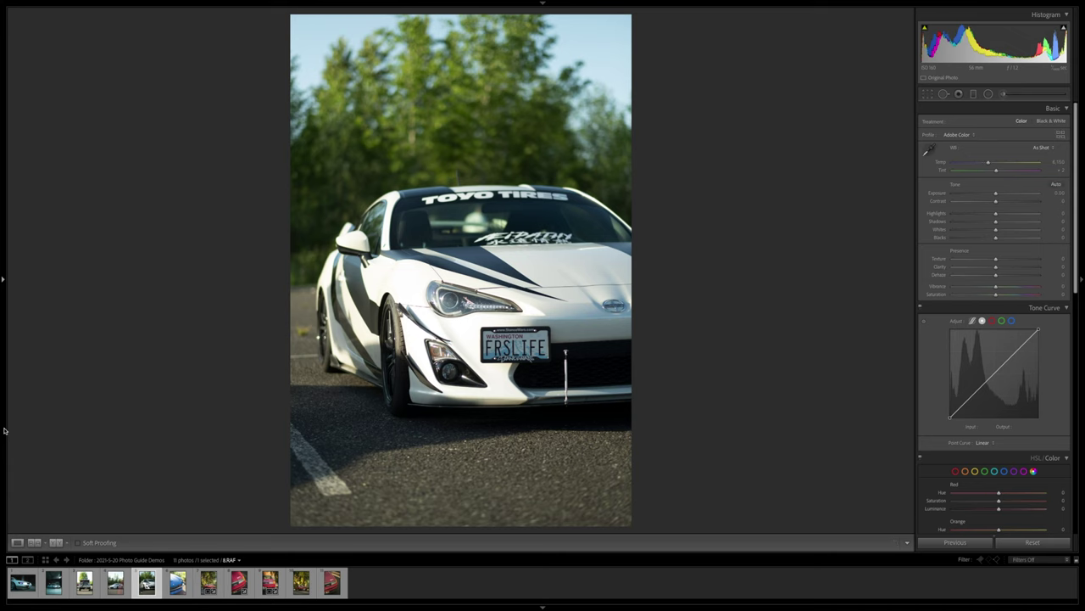
key(Right)
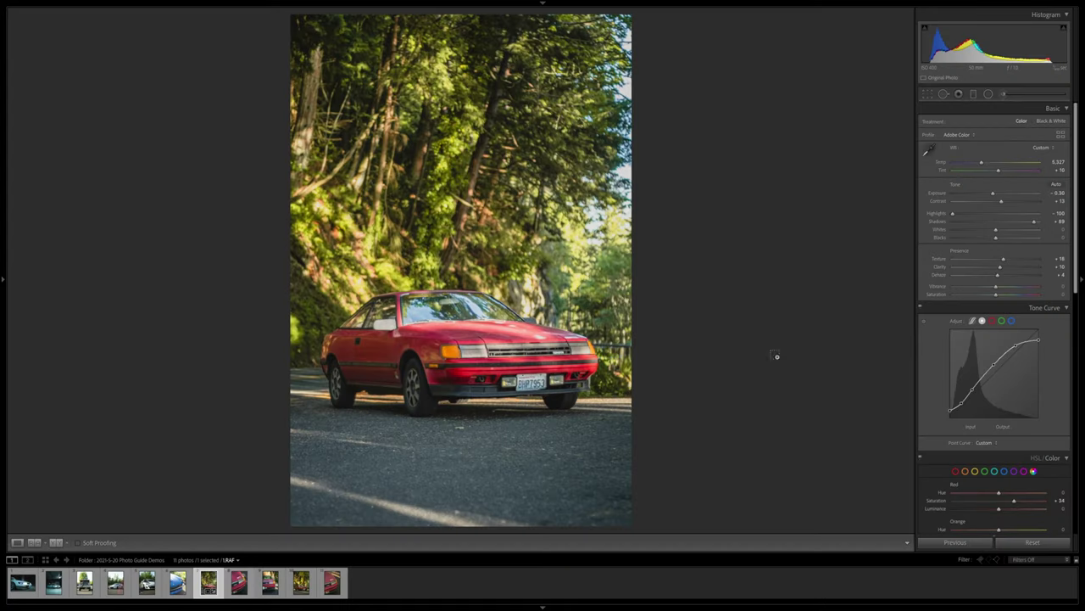
Copy the edited red car photo's settings to the headlight close-up and switch between both photos to check for consistency
click(236, 587)
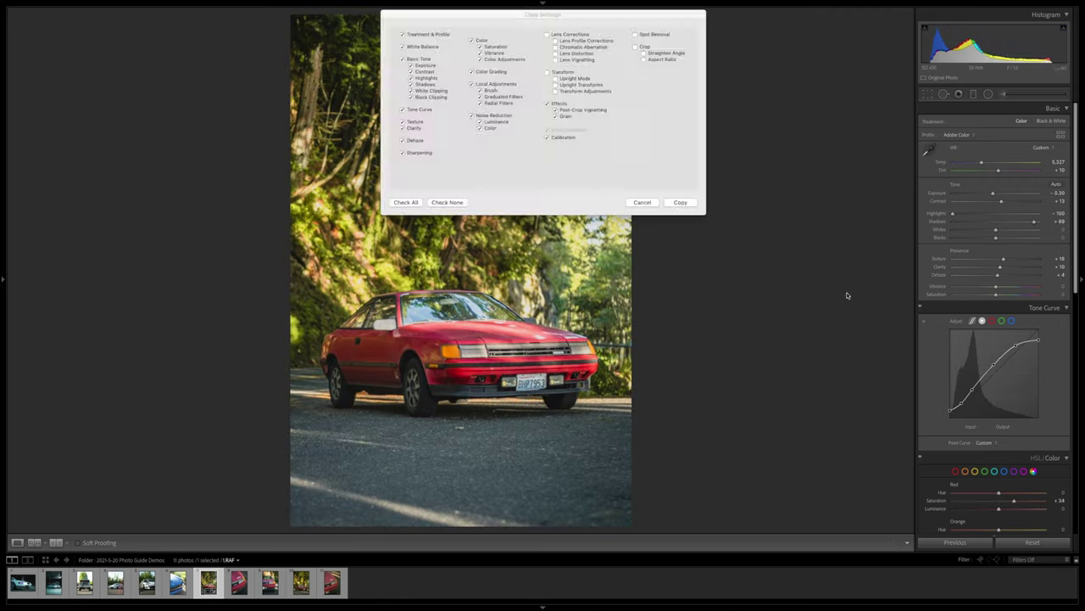
key(Return)
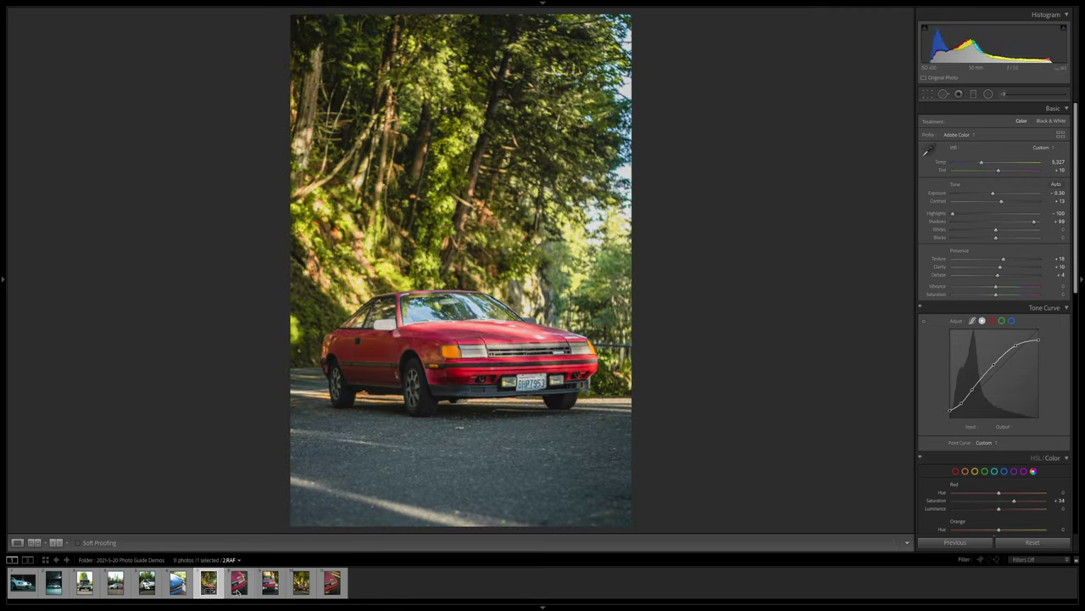
key(Right)
key(Left)
key(Right)
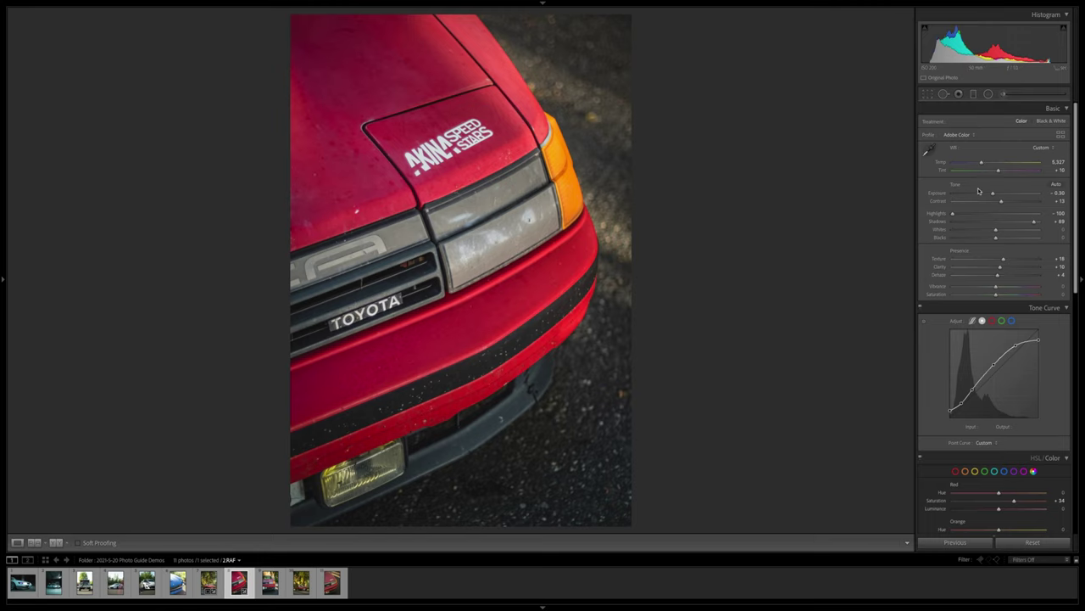
scroll(1015, 308, down, 5)
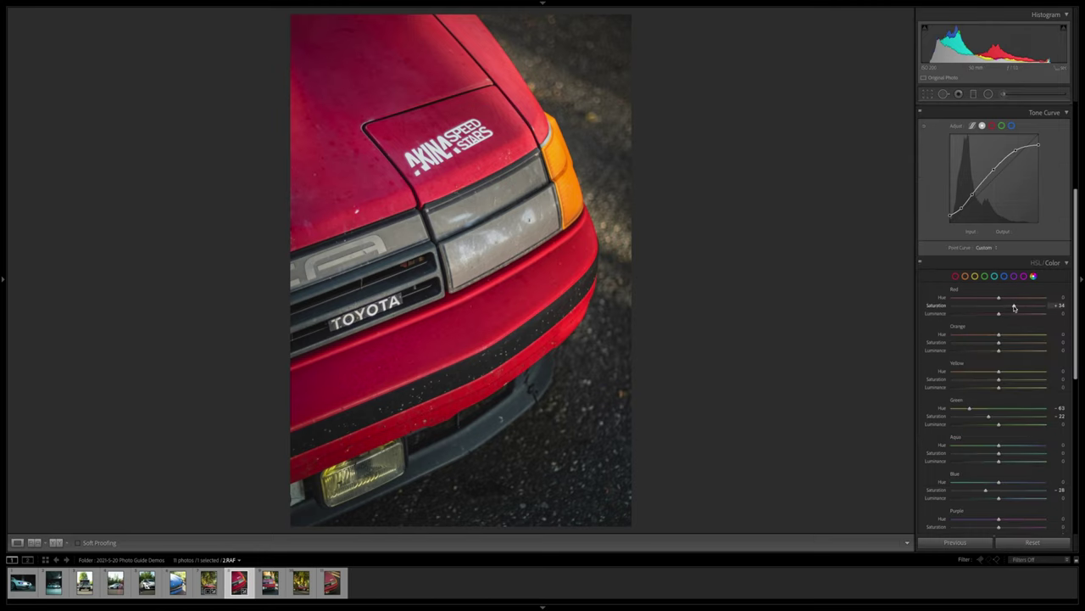
scroll(1006, 308, up, 5)
scroll(998, 197, down, 3)
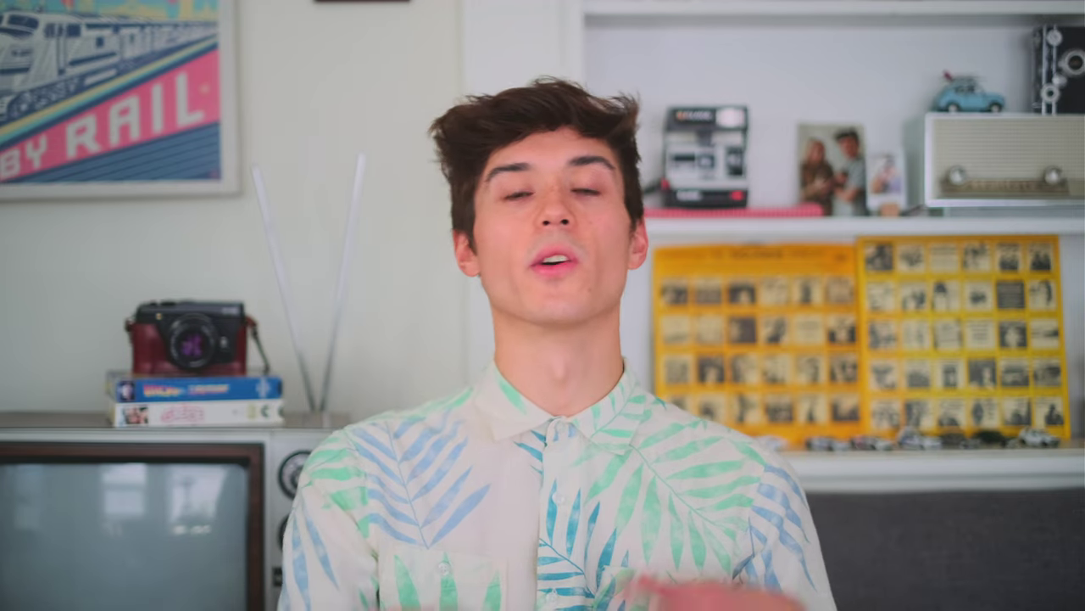
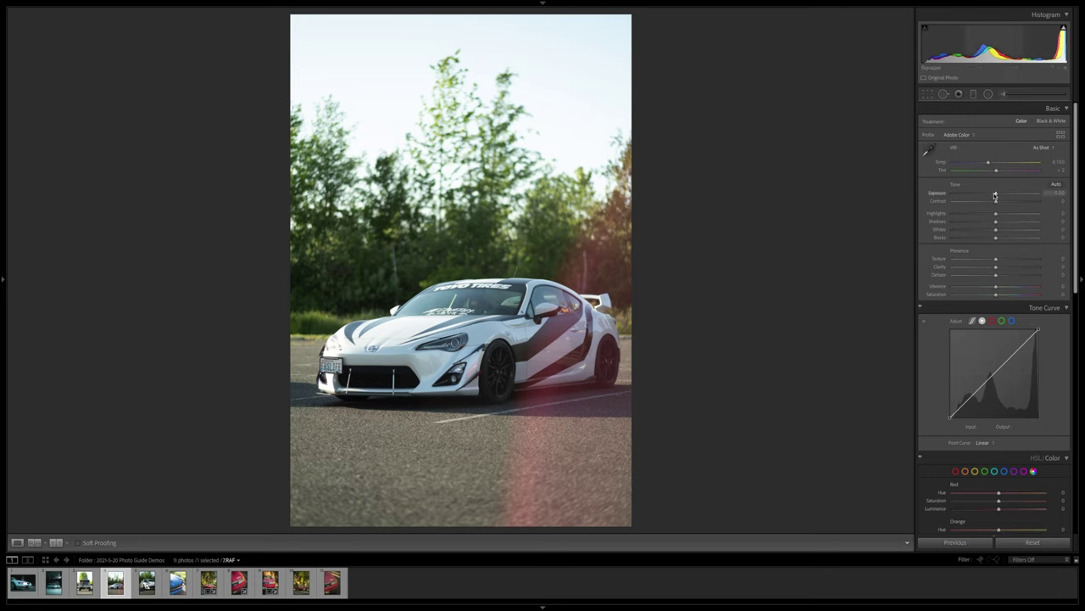
Set the contrast of the white car photo 7.RAF to +27 and its highlights to -94
scroll(996, 196, down, 1)
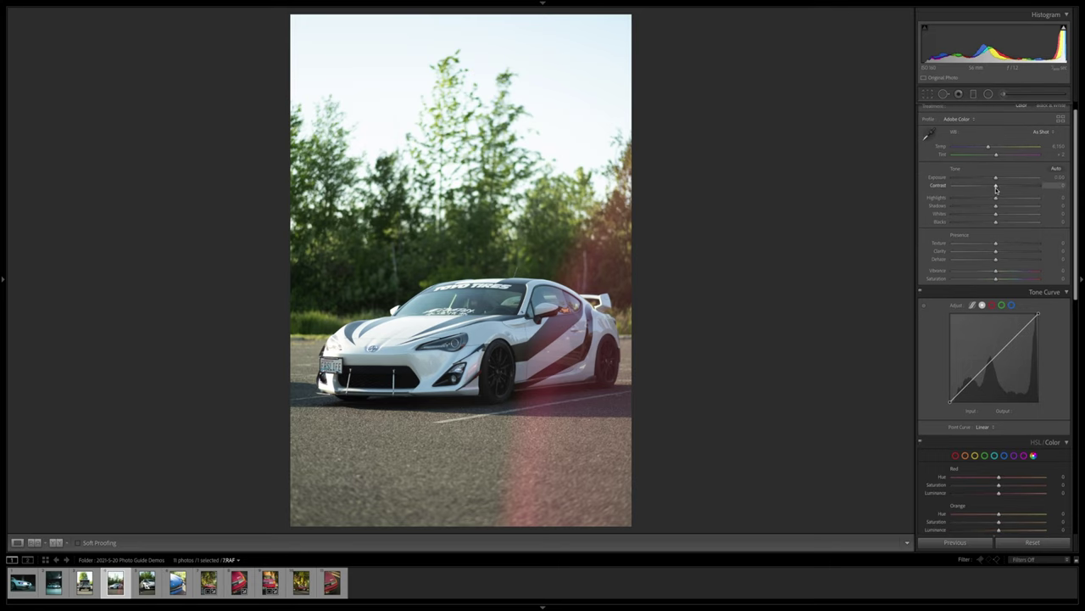
drag(997, 187, 1007, 191)
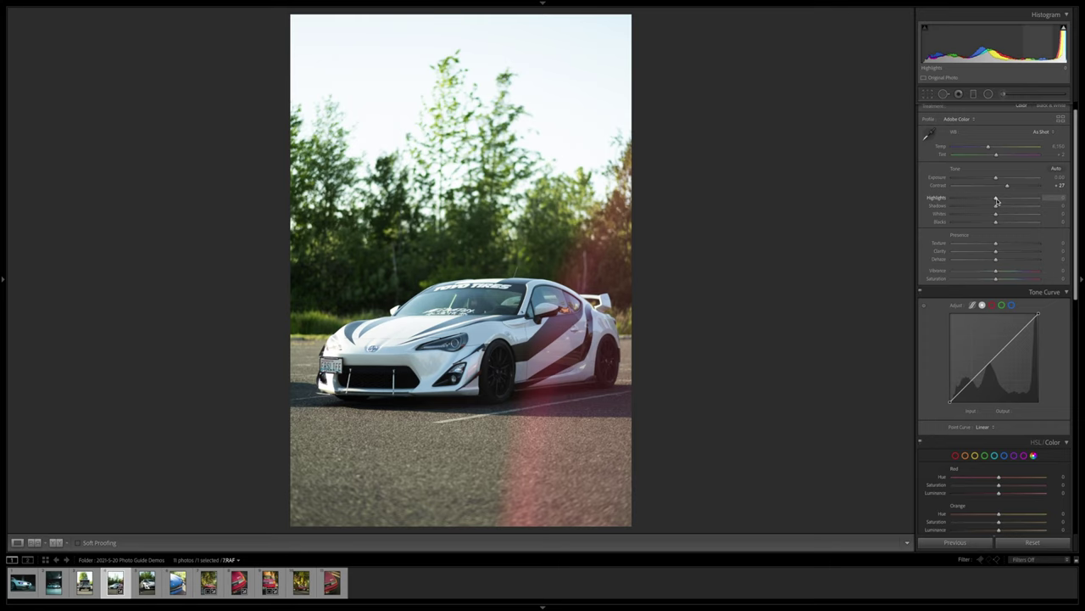
drag(996, 200, 955, 207)
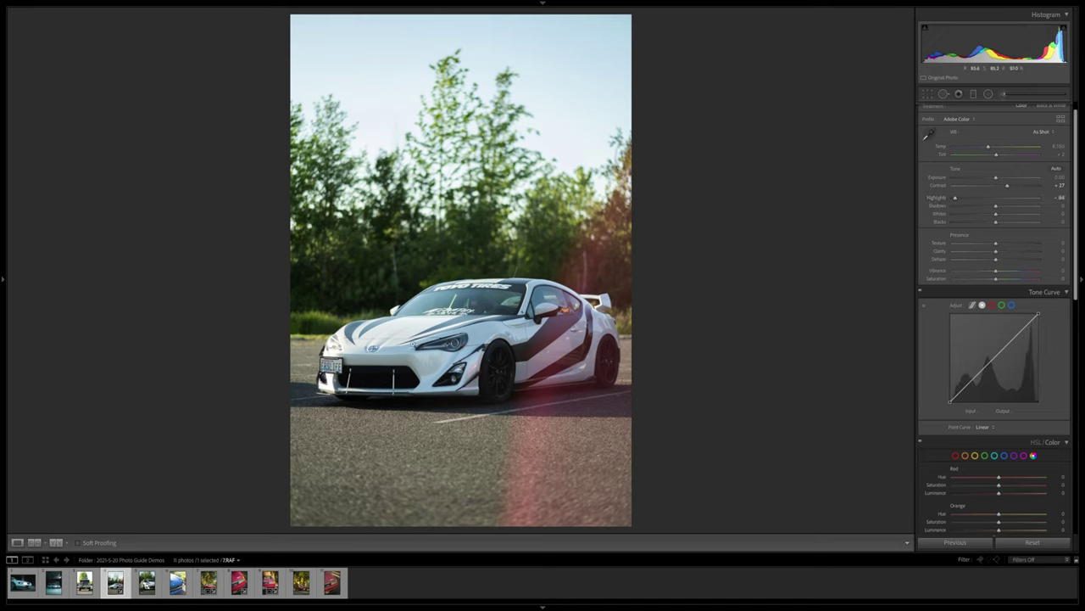
Switch 7.RAF between its before and after views several times to examine the effect of the contrast and highlights changes
key(backslash)
key(backslash)
key(backslash)
key(backslash)
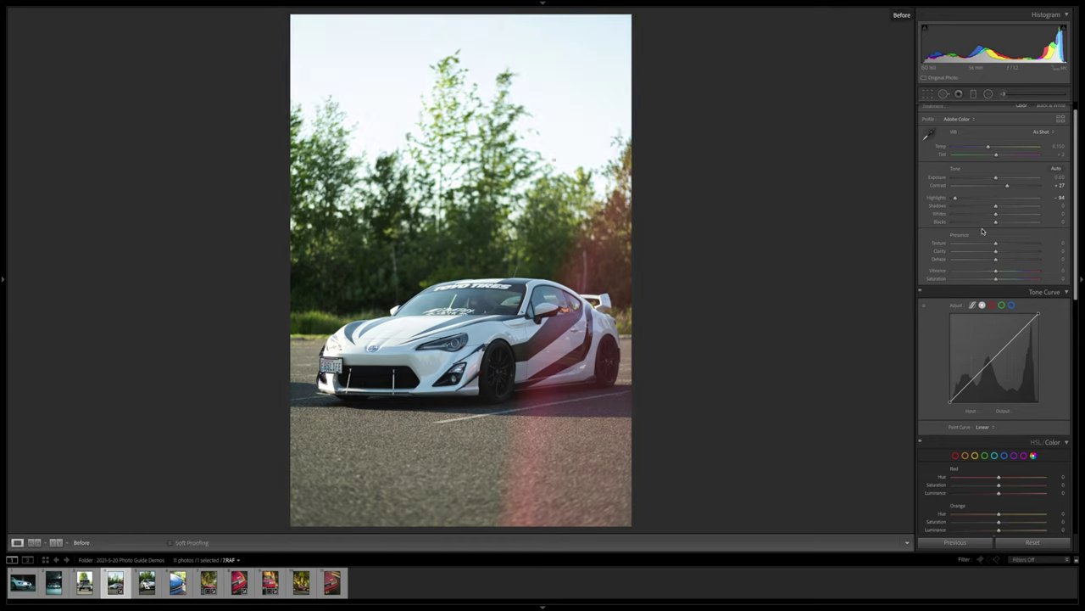
key(backslash)
key(backslash)
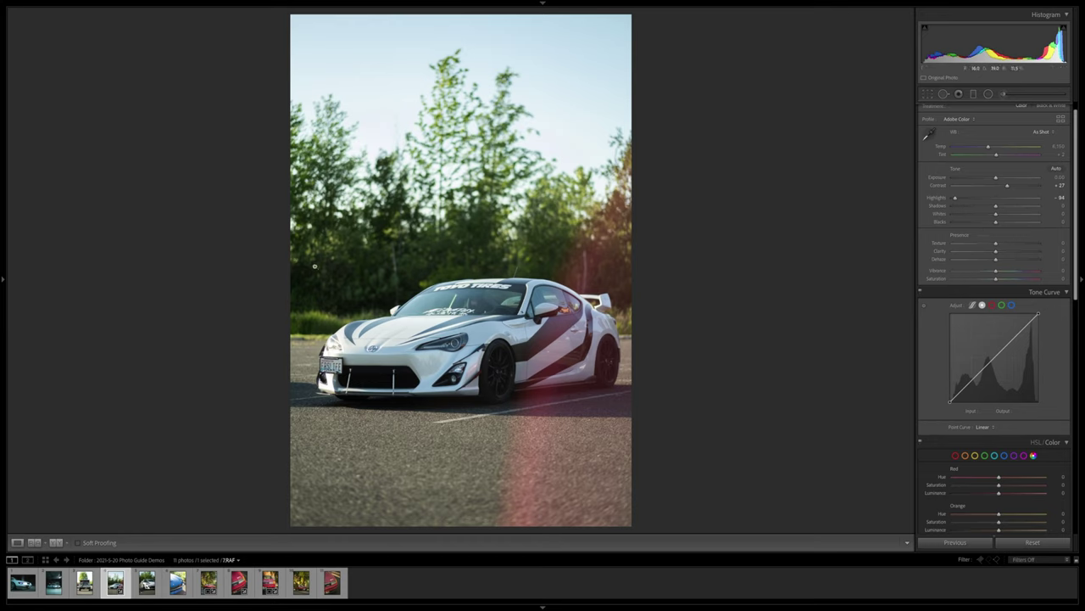
key(backslash)
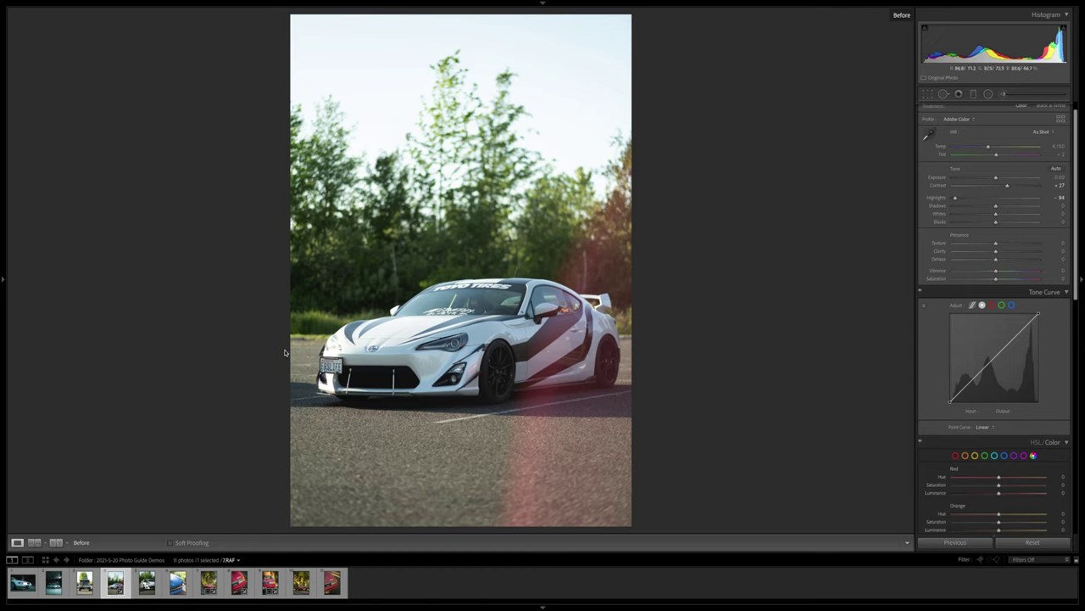
key(backslash)
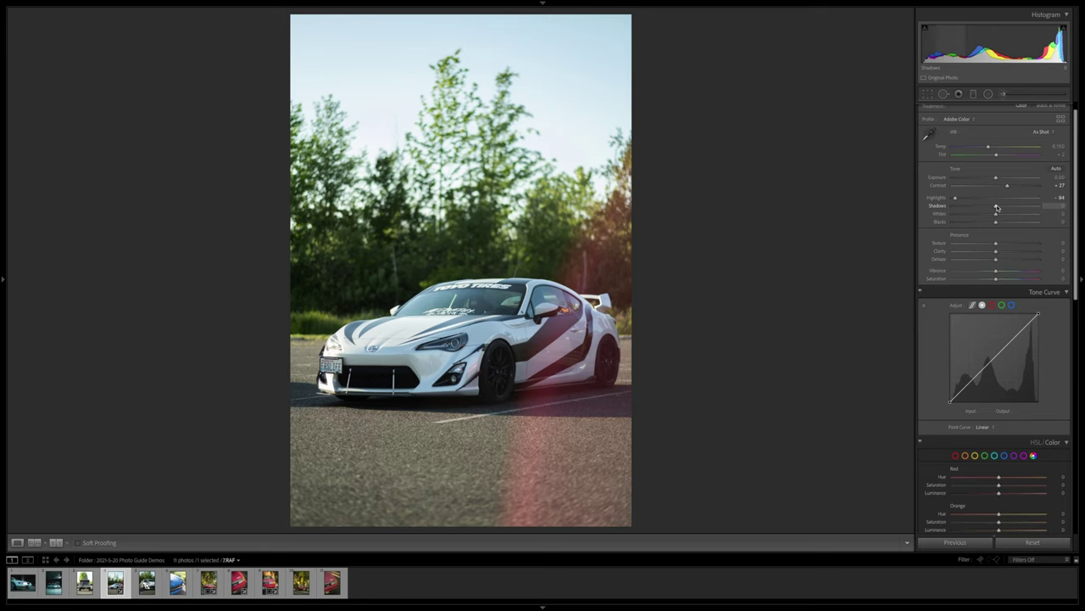
Raise the shadows of 7.RAF to +74 and set its texture to +16, comparing the photo with and without the texture
drag(996, 207, 1027, 213)
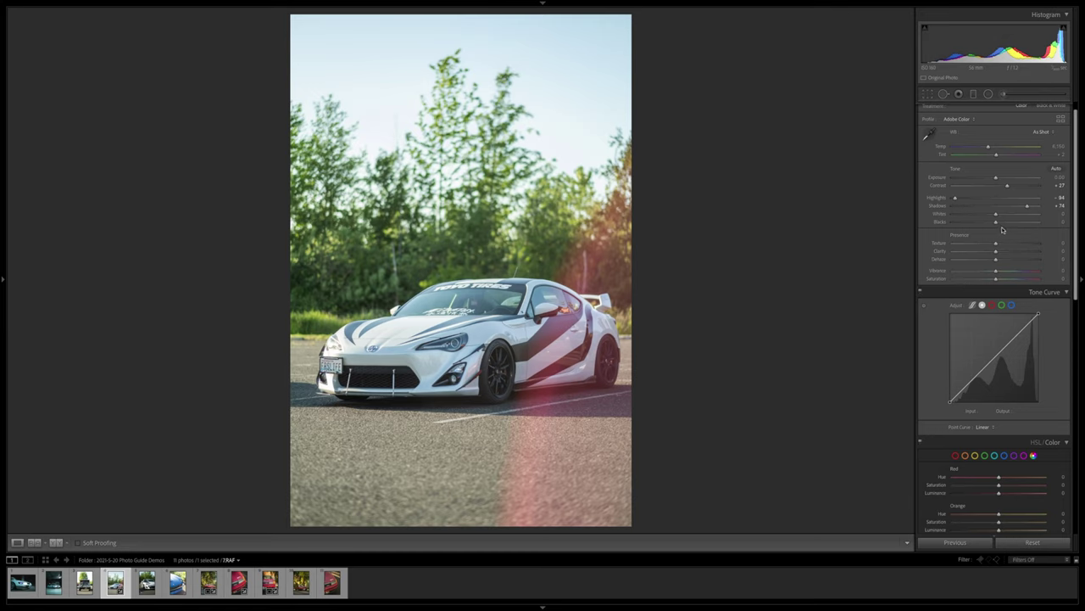
scroll(987, 259, down, 1)
scroll(987, 259, down, 2)
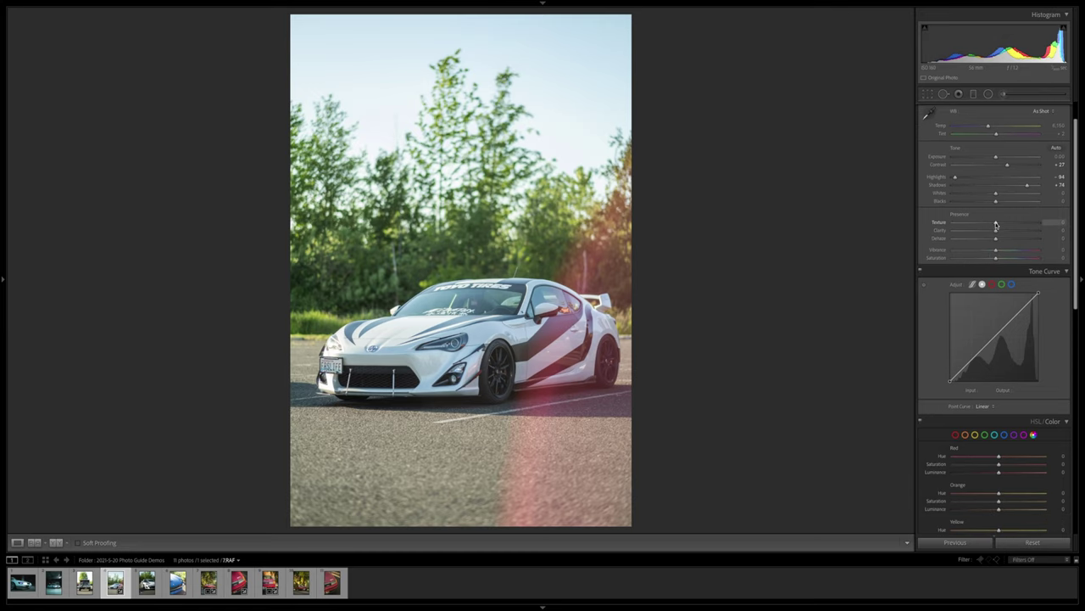
drag(996, 225, 1005, 225)
drag(1005, 225, 1003, 225)
key(ctrl+z)
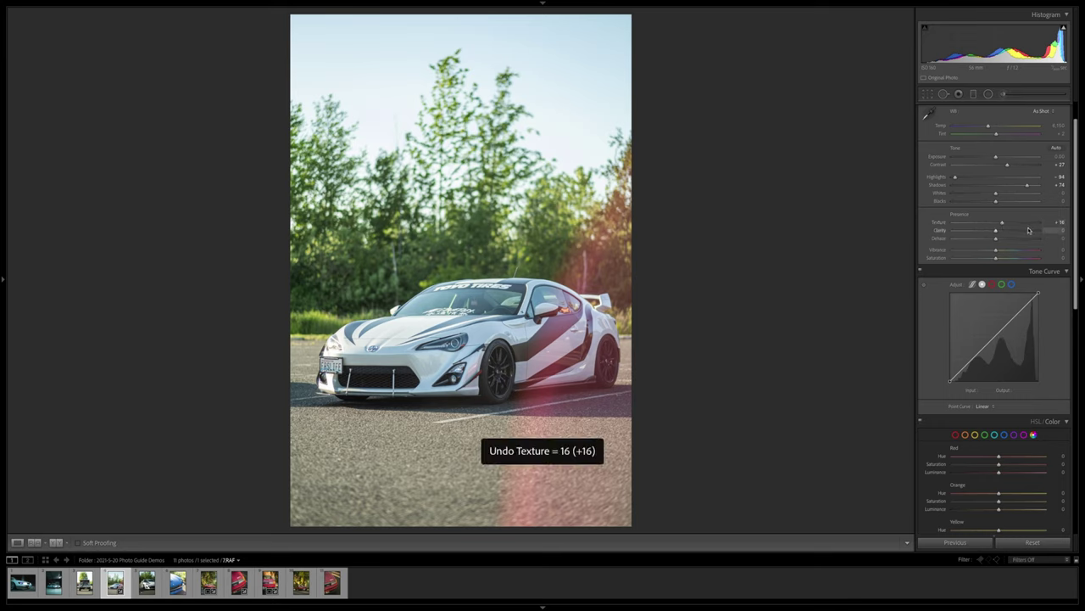
key(ctrl+y)
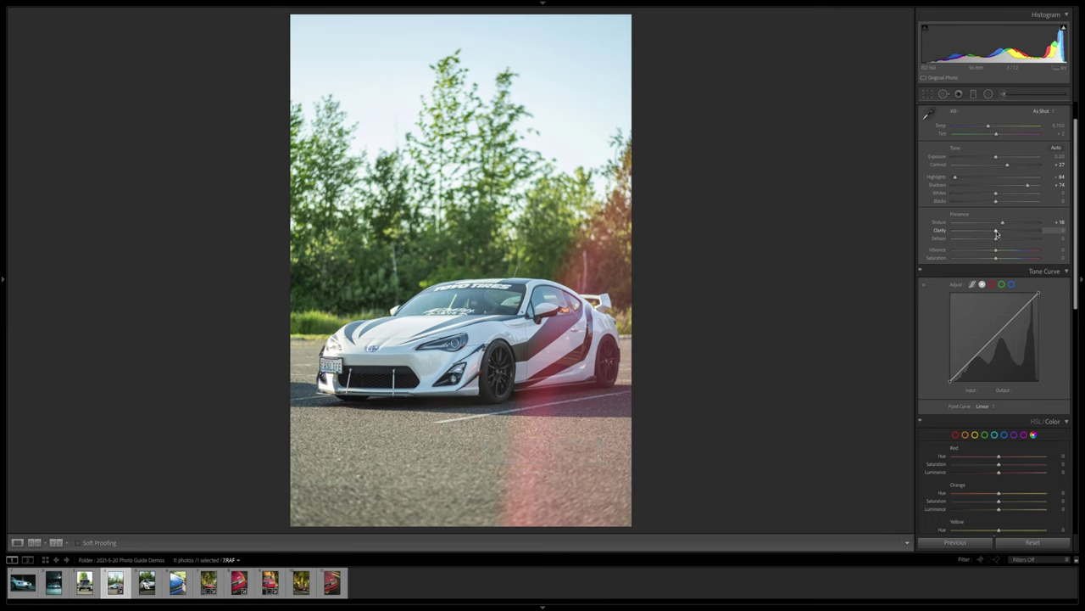
Set the clarity of 7.RAF to +13, undoing and redoing the change to compare its effect
drag(996, 232, 1002, 232)
scroll(968, 159, up, 1)
scroll(967, 160, up, 3)
key(ctrl+z)
key(ctrl+z)
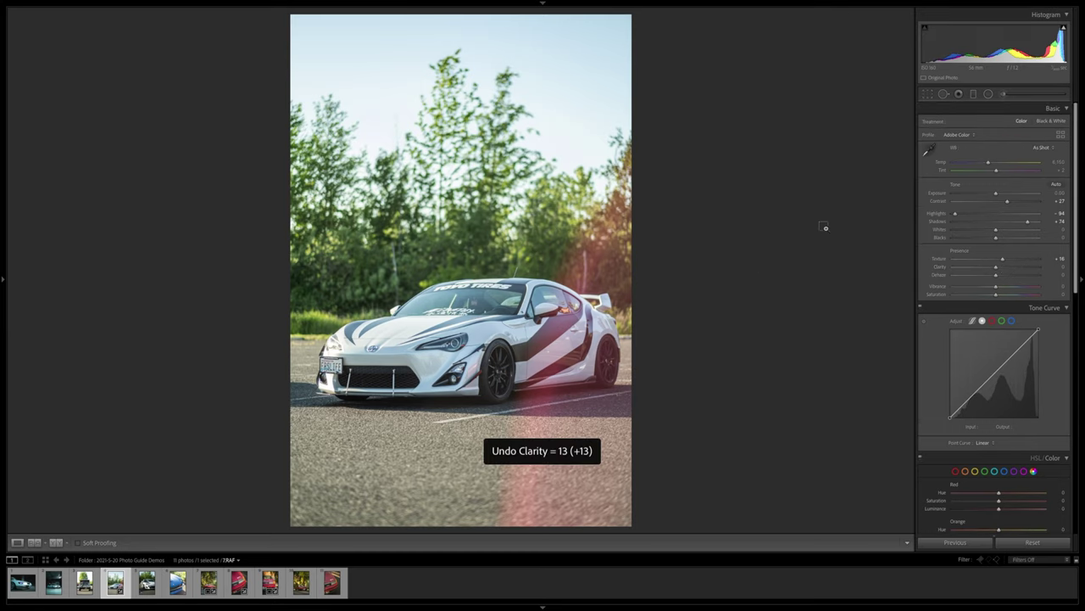
key(ctrl+shift+z)
key(ctrl+shift+z)
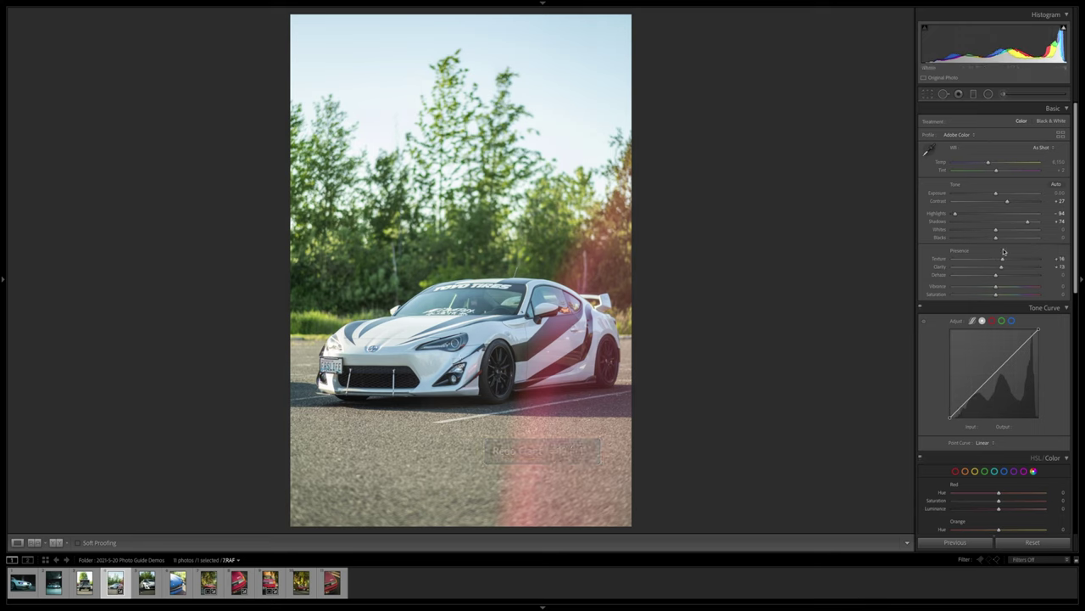
Set the dehaze amount of 7.RAF to +15, comparing the photo with and without it
scroll(979, 275, down, 1)
scroll(980, 276, down, 1)
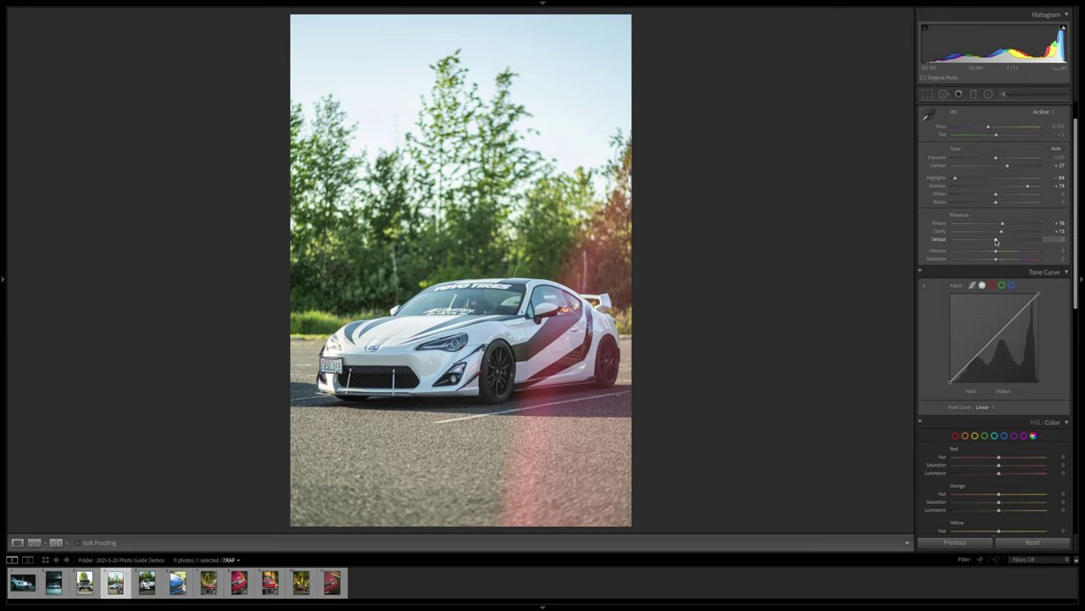
mouse_move(997, 241)
mouse_down()
mouse_move(1022, 244)
mouse_move(1002, 245)
mouse_up()
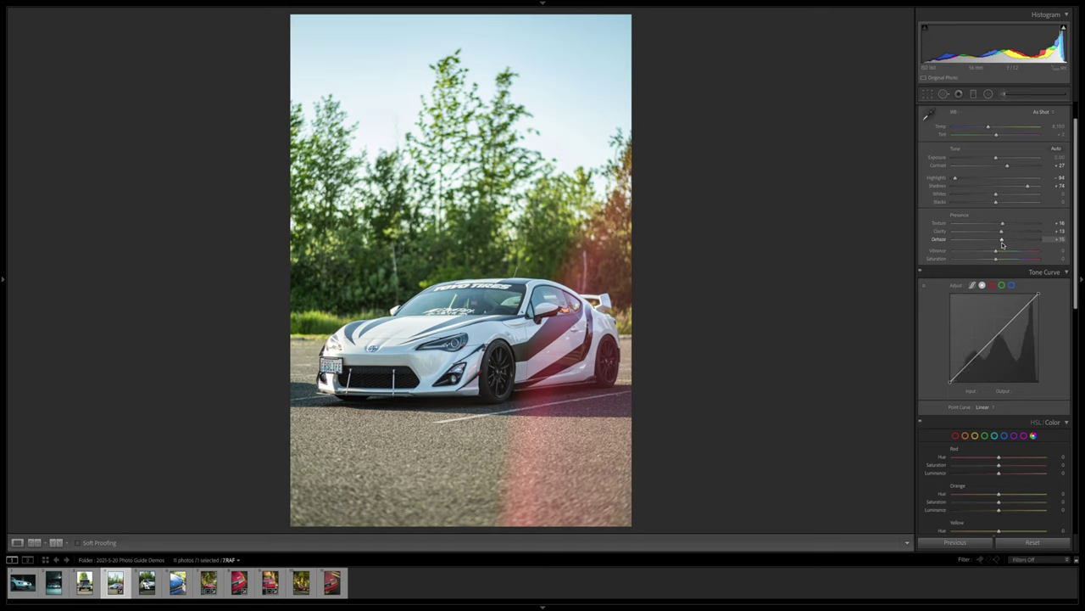
key(ctrl+z)
key(ctrl+shift+z)
key(ctrl+z)
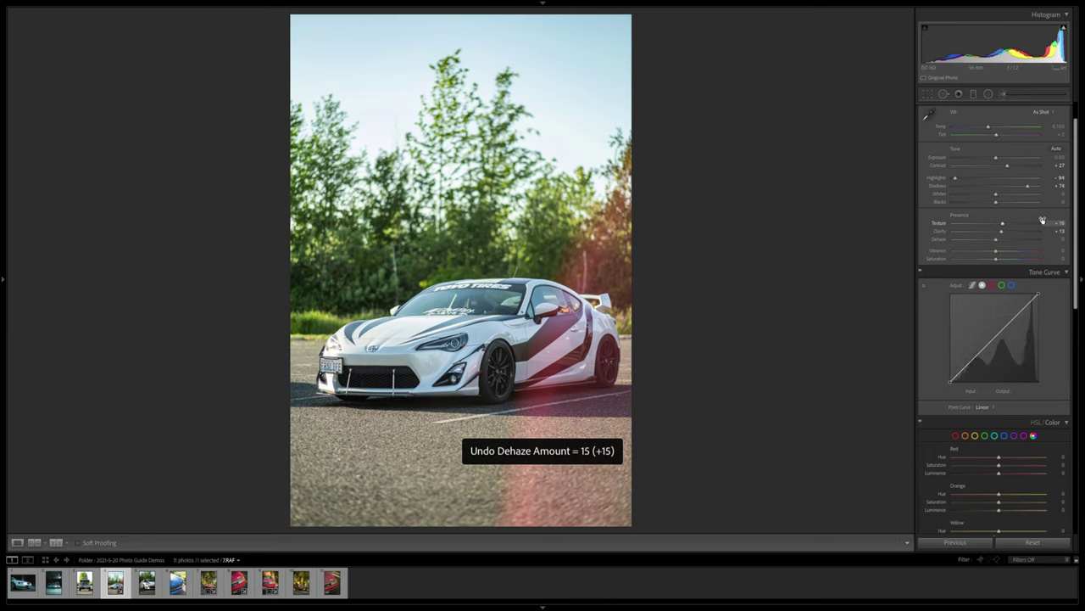
key(ctrl+shift+z)
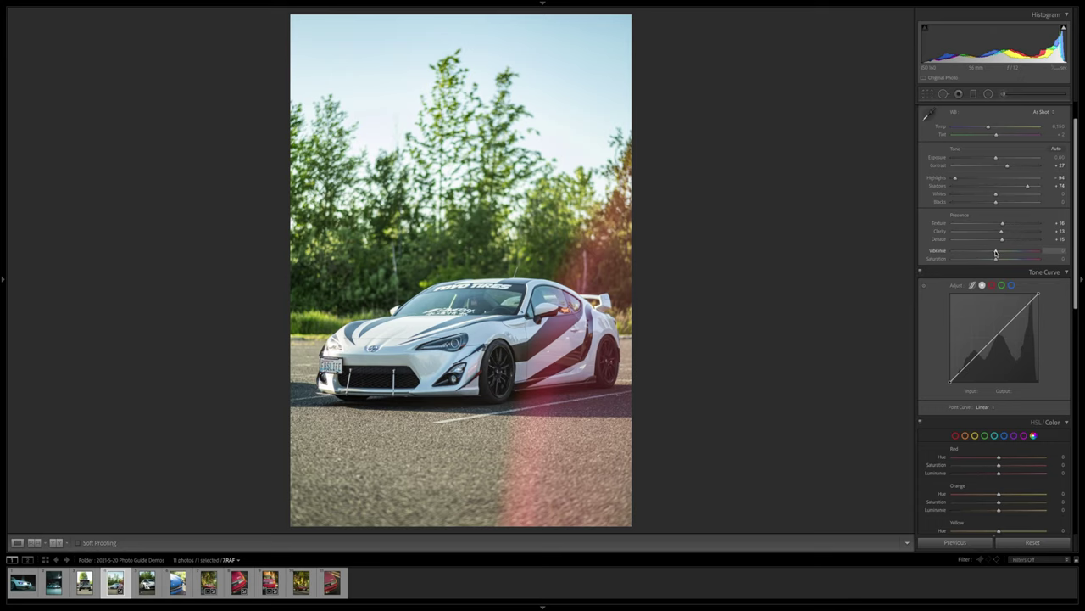
Set the vibrance of 7.RAF to +17
scroll(996, 356, down, 4)
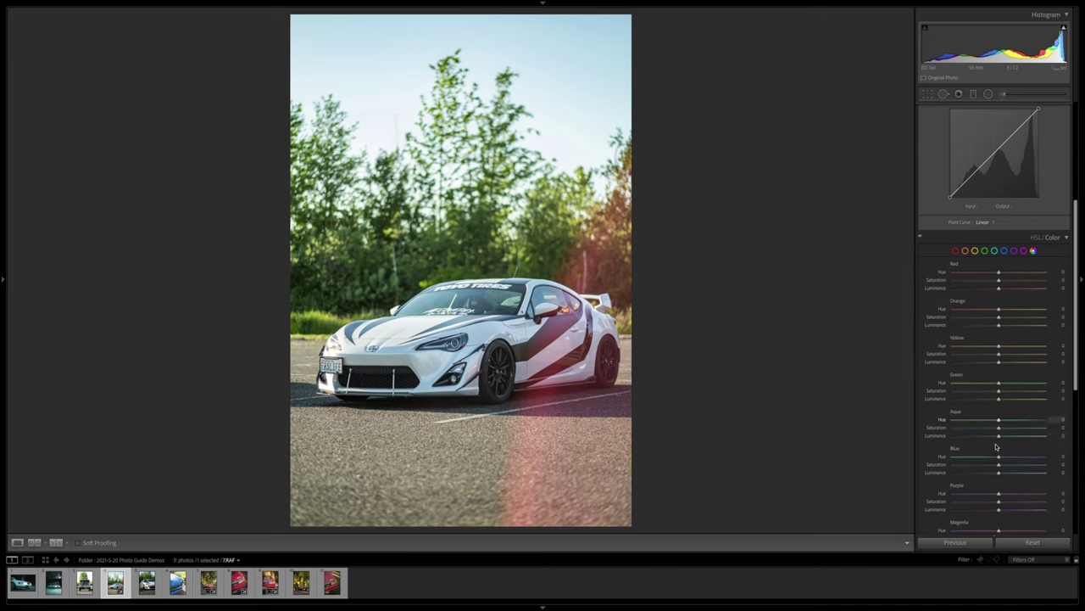
scroll(997, 447, up, 4)
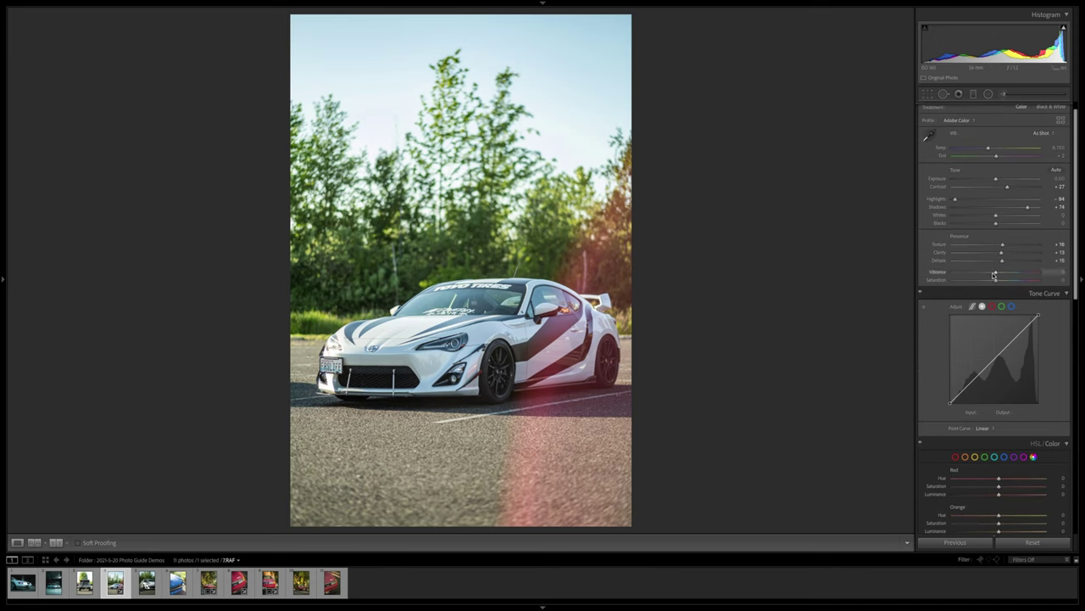
mouse_move(996, 273)
mouse_down()
mouse_move(1034, 277)
mouse_move(994, 275)
mouse_move(1003, 274)
mouse_up()
key(x)
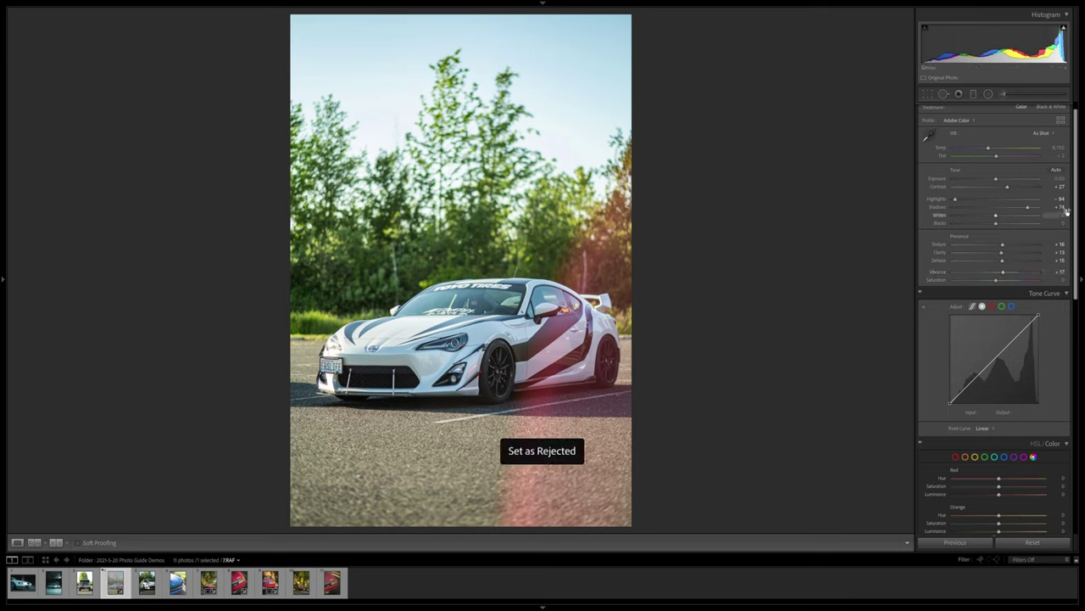
key(p)
key(ctrl+z)
key(ctrl+z)
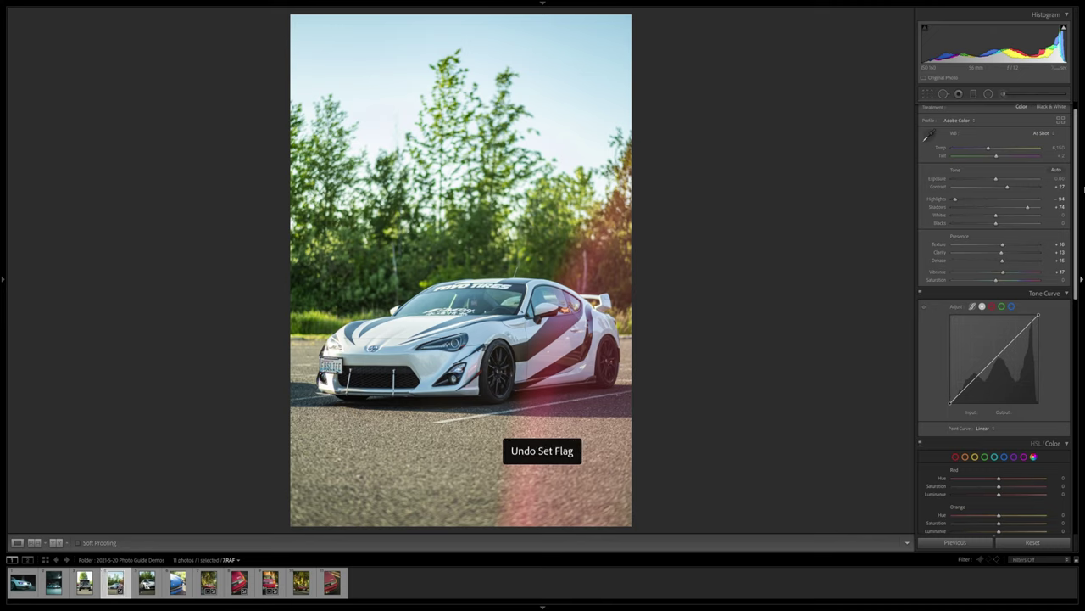
Undo and redo the vibrance change several times to compare the photo's colors with and without it
key(ctrl+z)
key(ctrl+y)
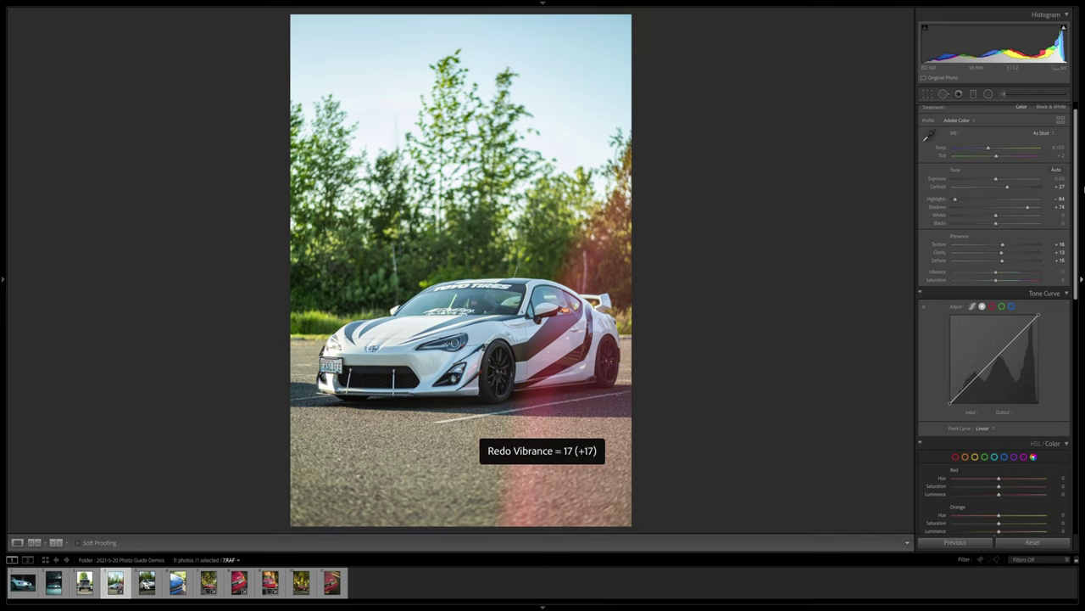
key(ctrl+z)
key(ctrl+y)
key(ctrl+z)
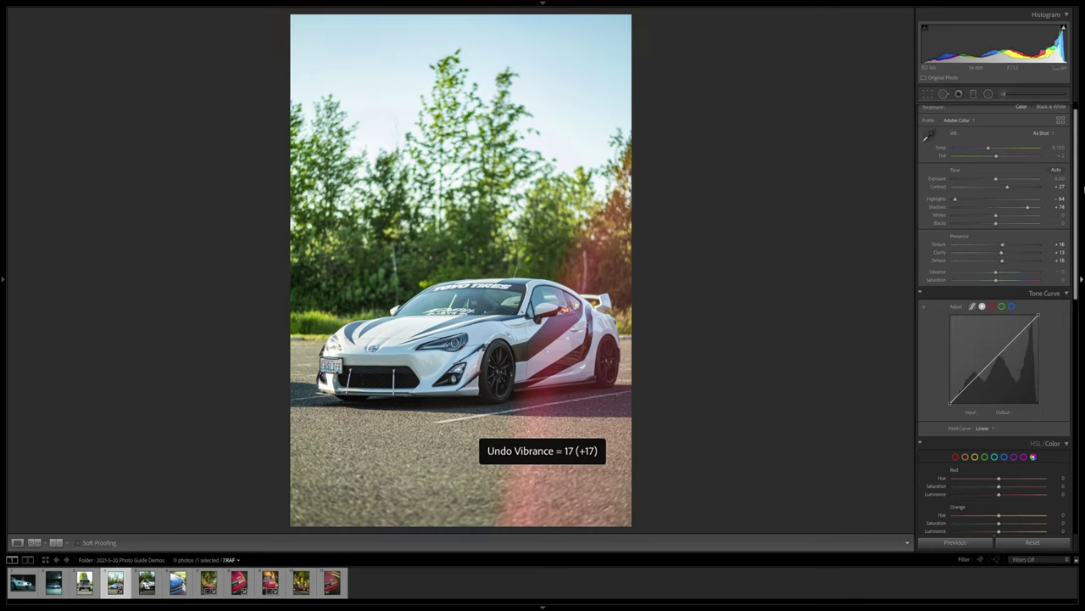
key(ctrl+y)
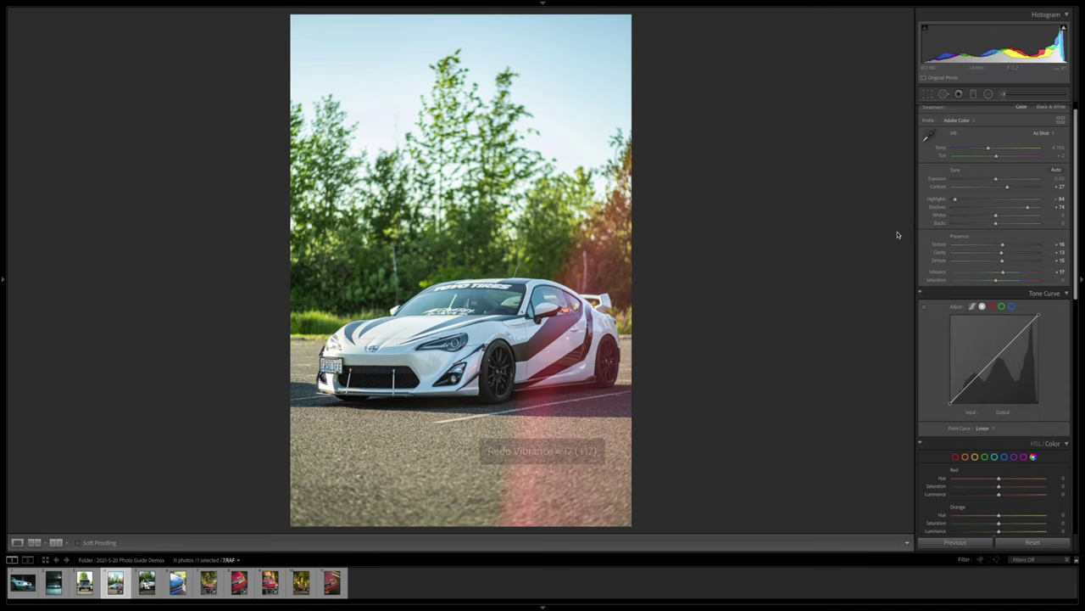
Raise the midpoint of the tone curve from input 124 to output 148, comparing the photo with and without the change
scroll(1013, 245, down, 2)
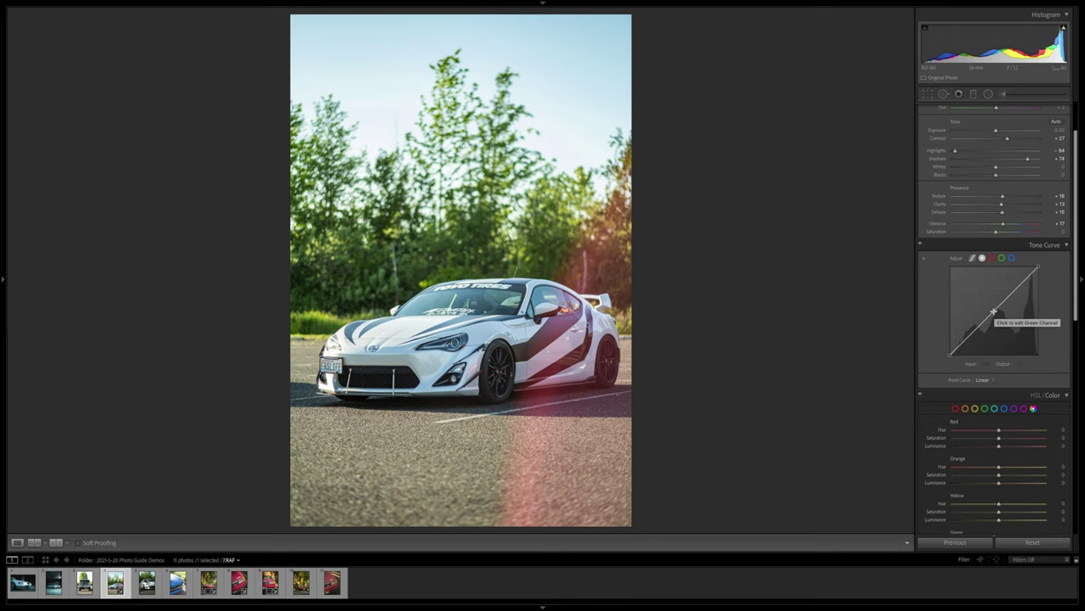
drag(994, 312, 994, 303)
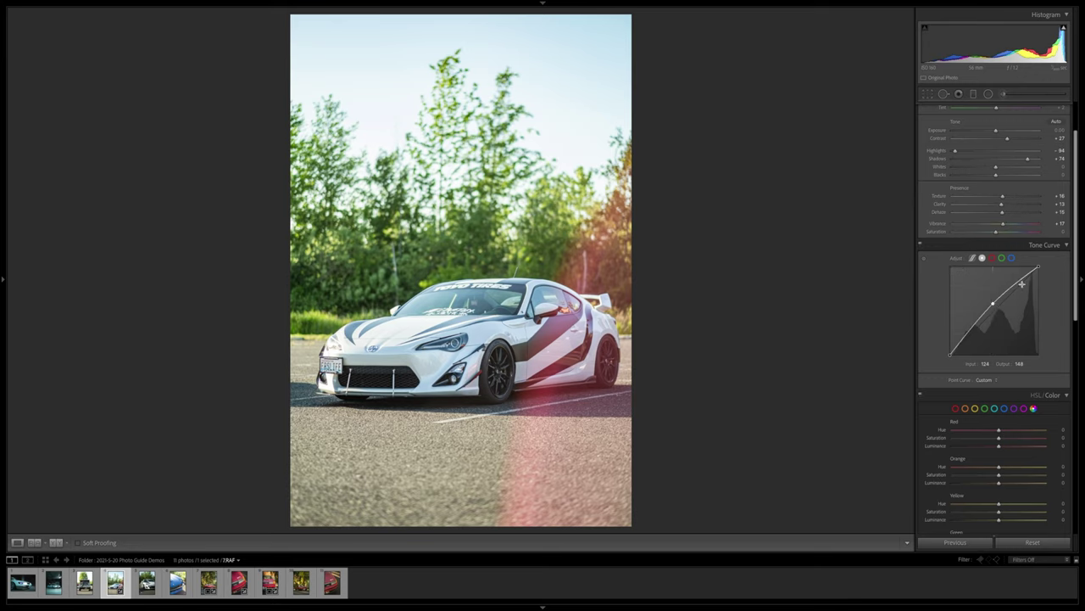
key(ctrl+z)
key(ctrl+shift+z)
Fade both ends of the tone curve, lowering the white point to about 228 and raising the black point to 25 with the shadows anchored
drag(1038, 269, 1044, 274)
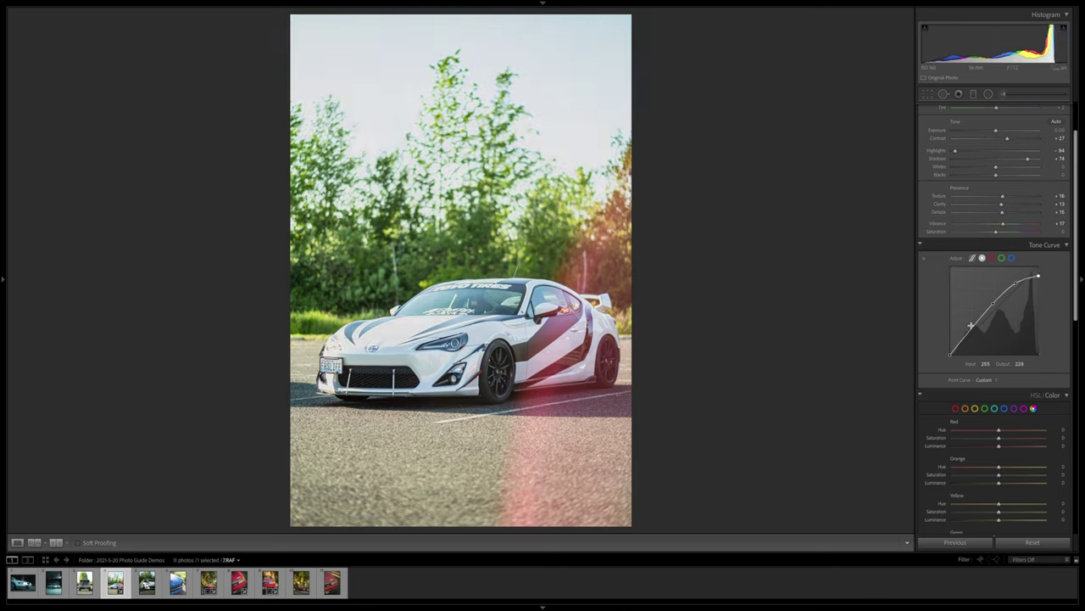
key(ctrl+z)
key(ctrl+y)
key(ctrl+z)
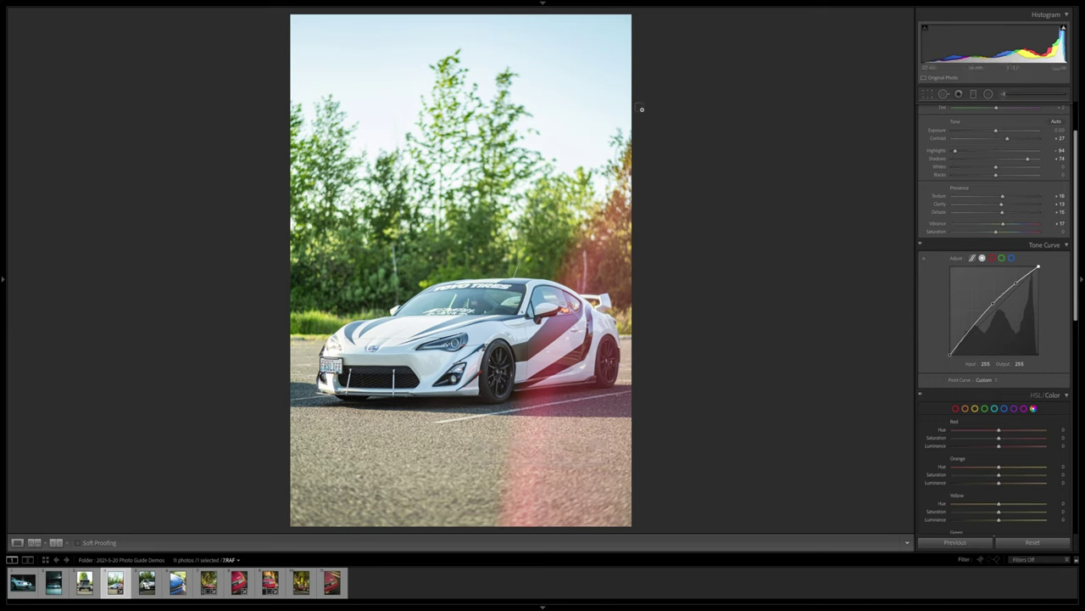
key(ctrl+shift+z)
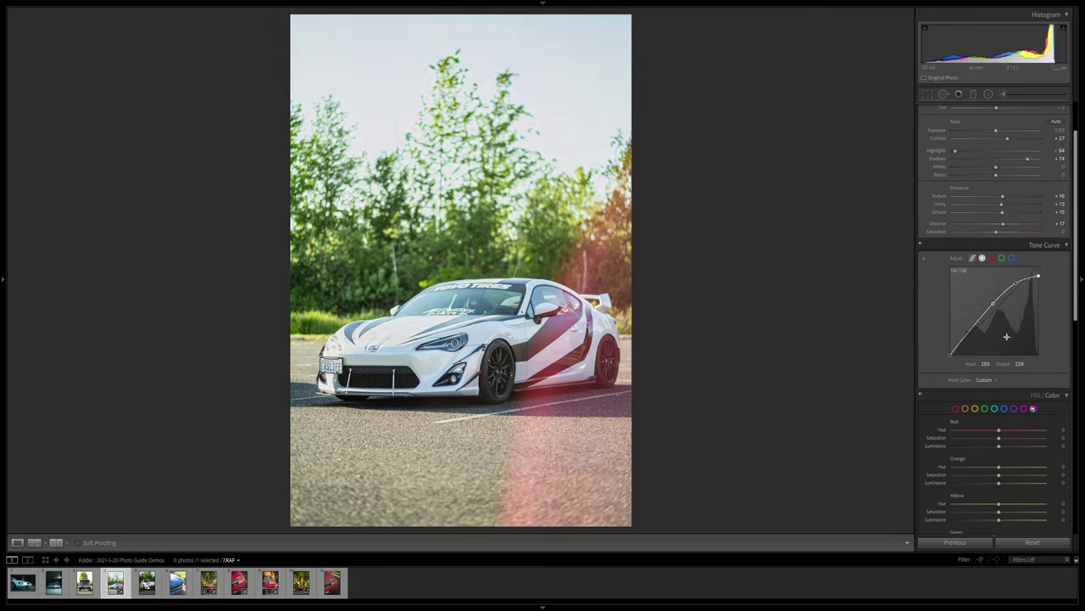
click(960, 341)
drag(949, 357, 943, 349)
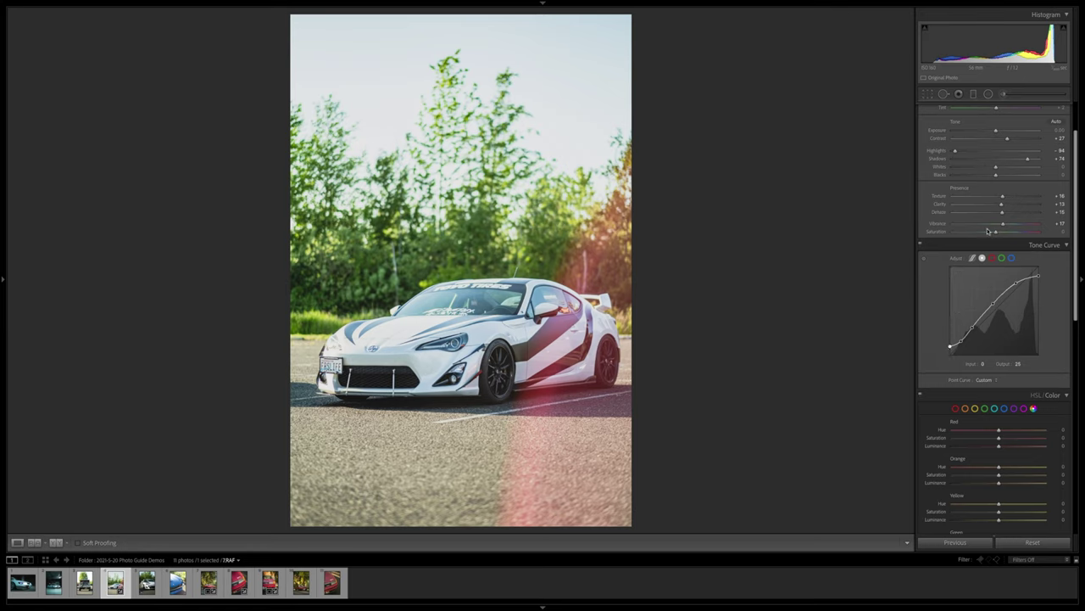
Darken the photo's edges slightly with a negative post-crop vignette amount
scroll(987, 231, down, 5)
scroll(987, 231, down, 3)
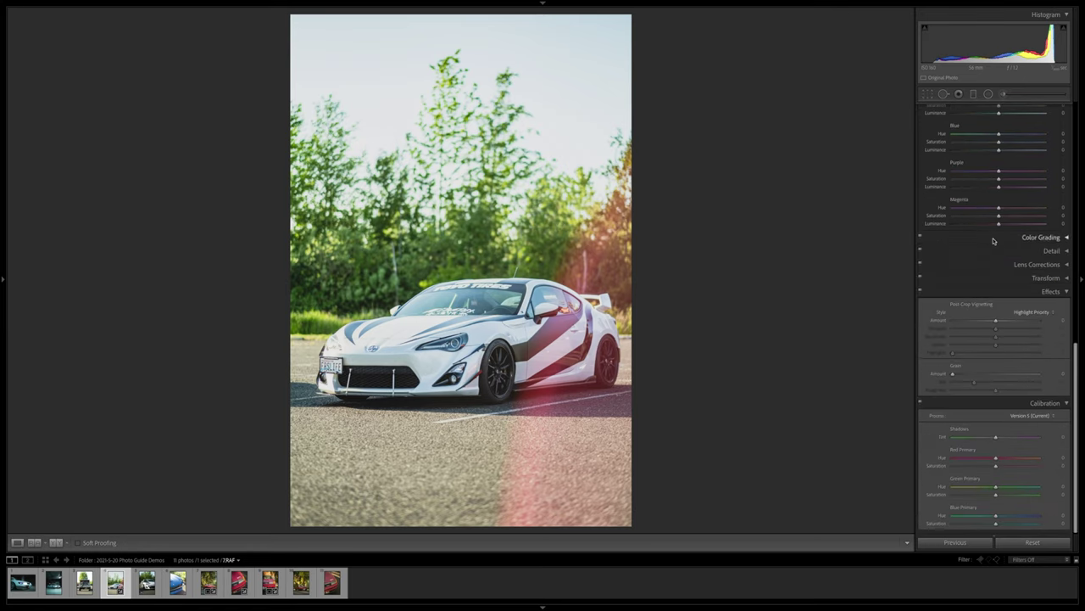
drag(998, 328, 992, 326)
scroll(994, 271, up, 10)
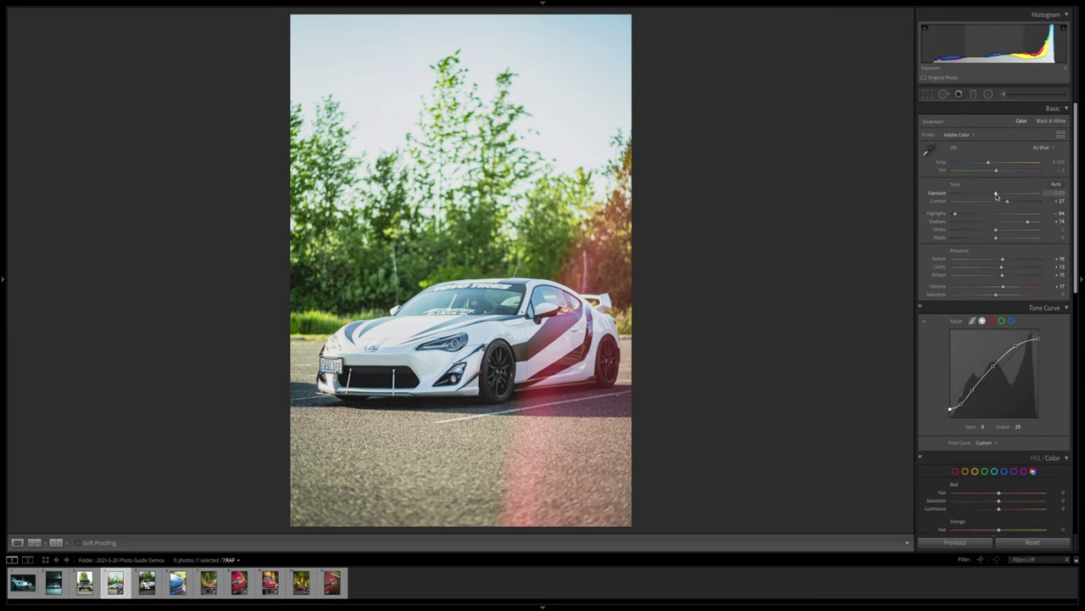
Lower the exposure of 7.RAF to -0.05 and compare the edit with the original several times
drag(996, 195, 995, 196)
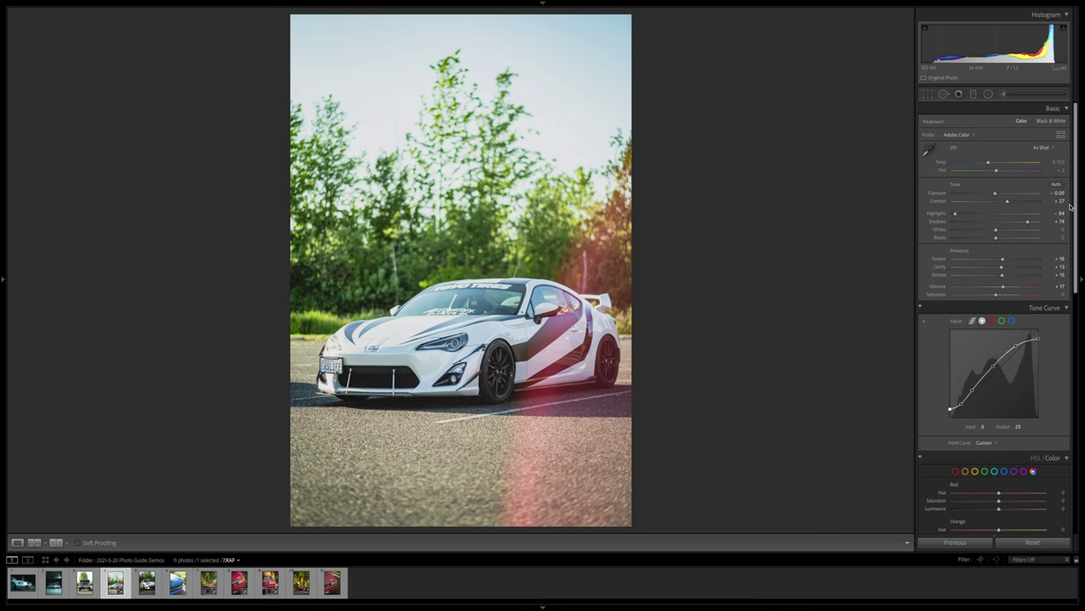
key(backslash)
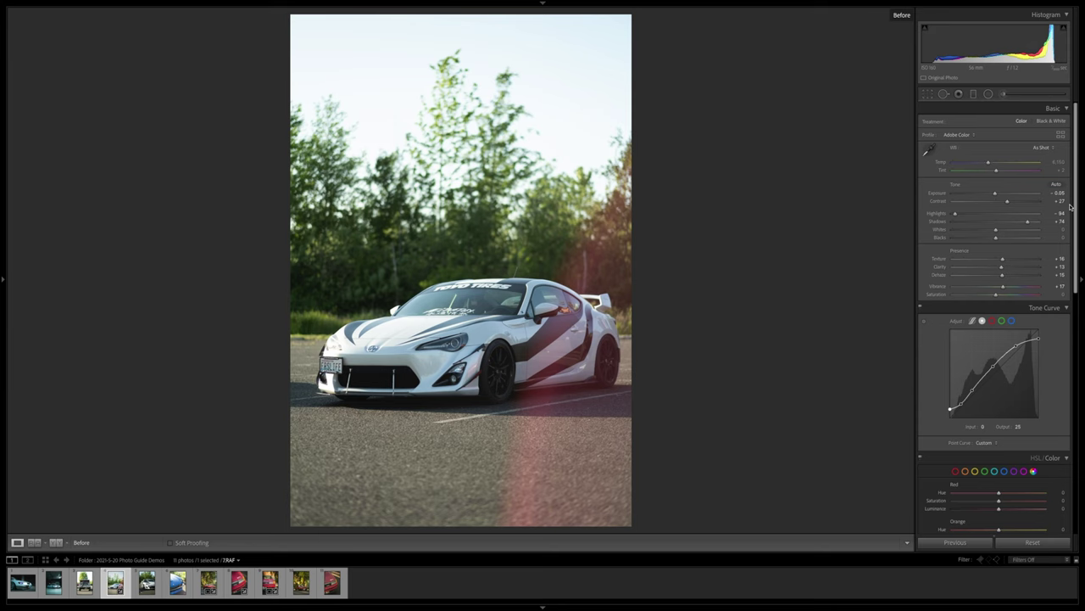
key(backslash)
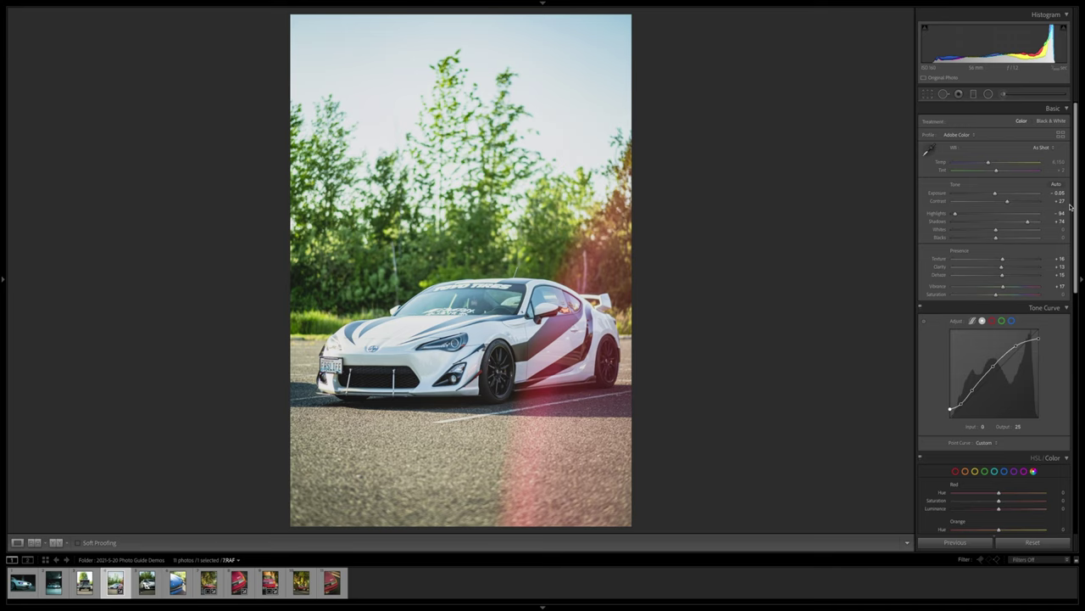
key(backslash)
key(backslash)
key(backslash)
key(backslash)
Copy the develop settings of 7.RAF and paste them onto the front view of the white car, 8.RAF
key(ctrl+shift+c)
key(Return)
click(146, 582)
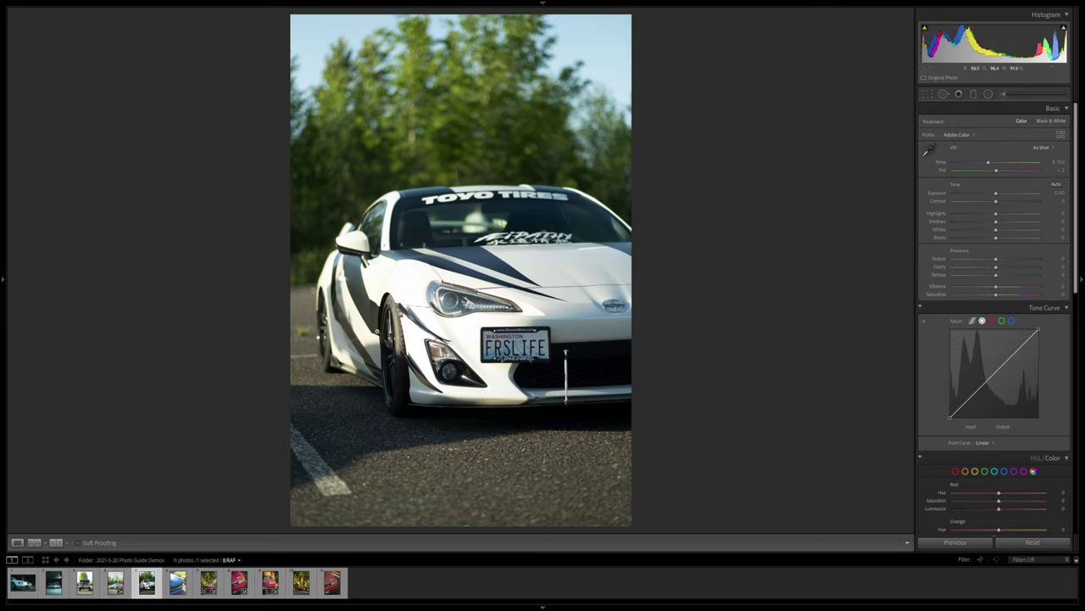
key(ctrl+shift+v)
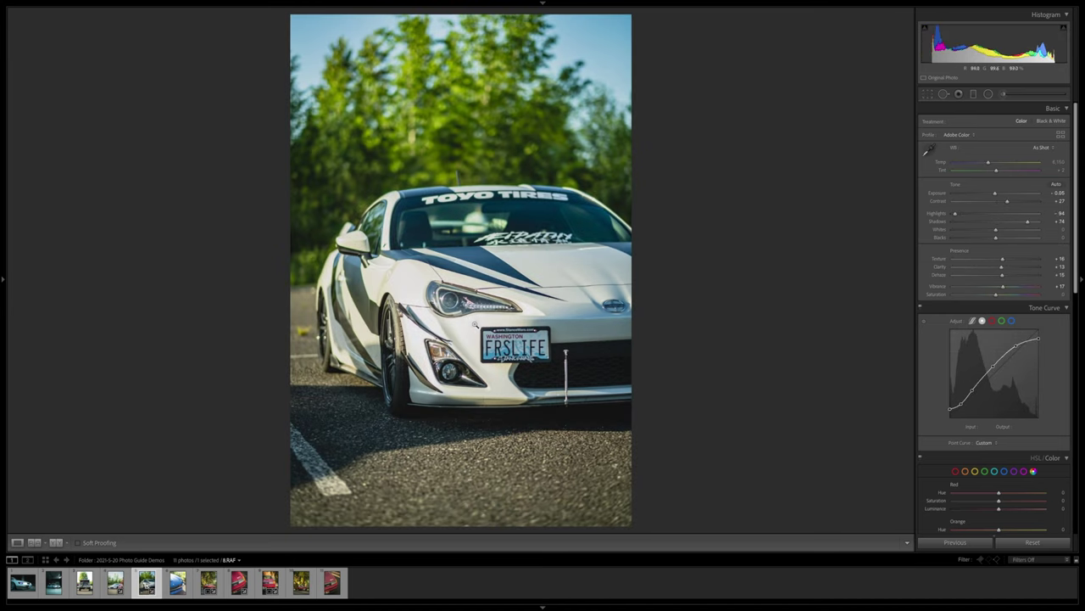
Reset the dehaze of 8.RAF to 0 and raise its exposure to +0.30
double_click(1003, 277)
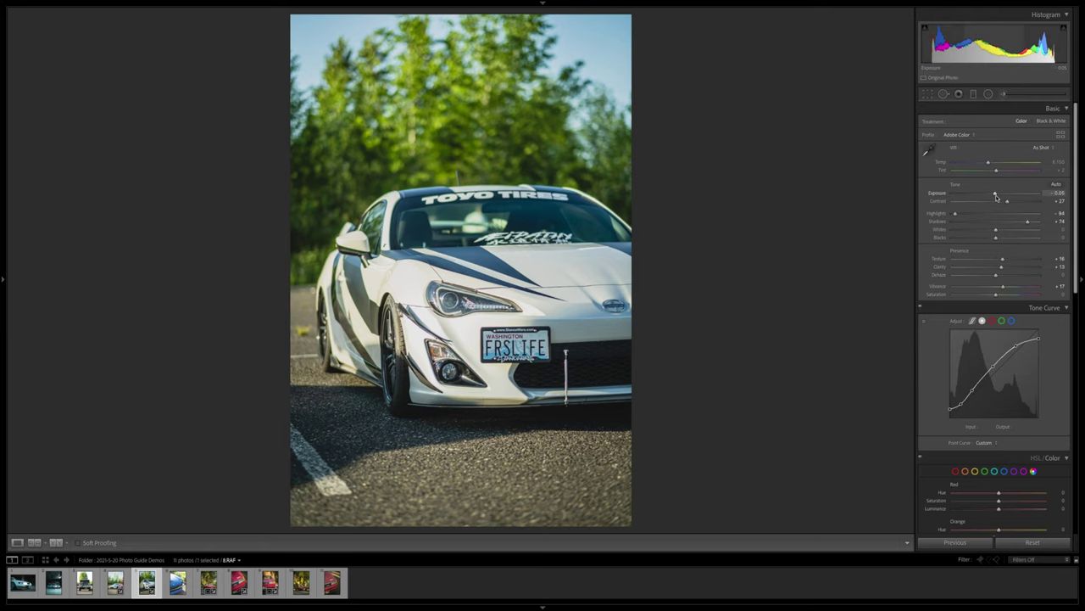
drag(997, 196, 1000, 196)
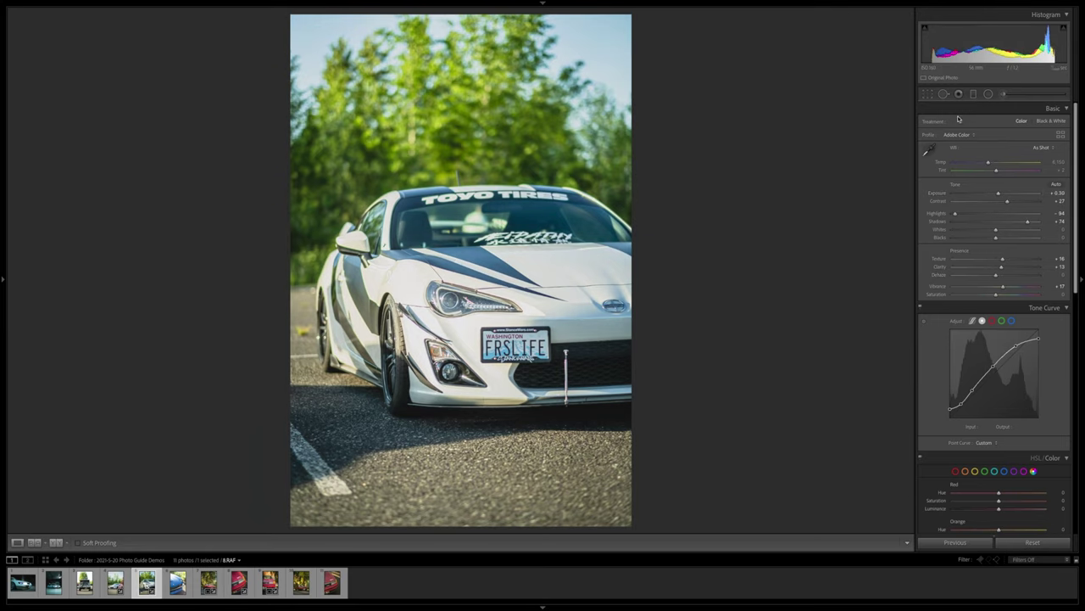
Straighten 8.RAF very slightly with the crop angle
key(r)
click(999, 148)
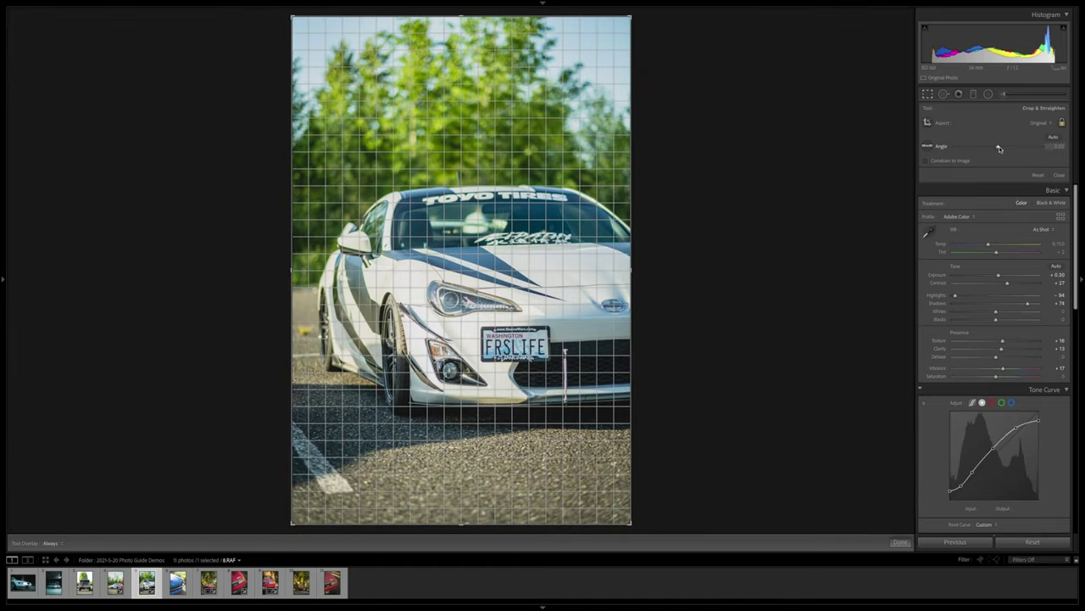
key(r)
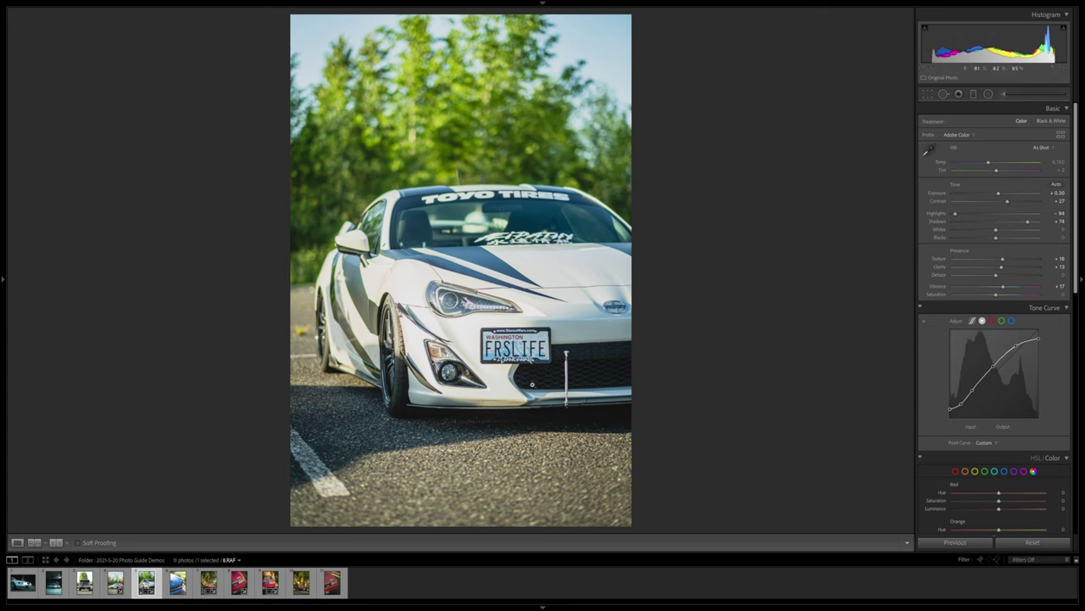
Compare 8.RAF with 7.RAF and raise the contrast of 8.RAF to about +36
click(115, 582)
click(146, 582)
click(1013, 202)
drag(1013, 203, 1011, 204)
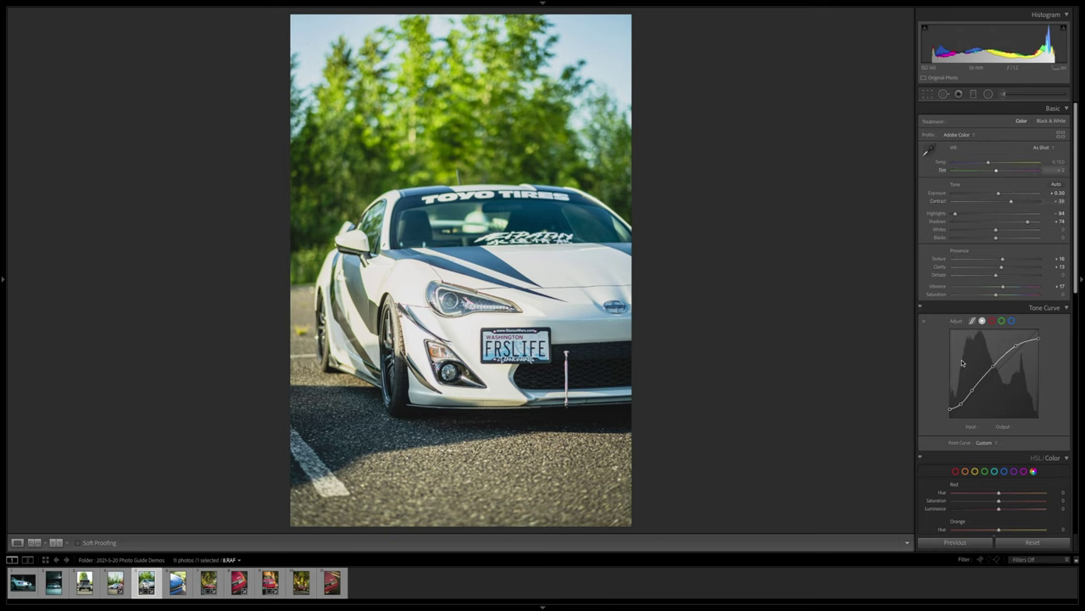
Strengthen the post-crop vignette on 8.RAF to an amount of about -17
scroll(961, 363, down, 3)
scroll(962, 363, down, 5)
drag(994, 342, 988, 343)
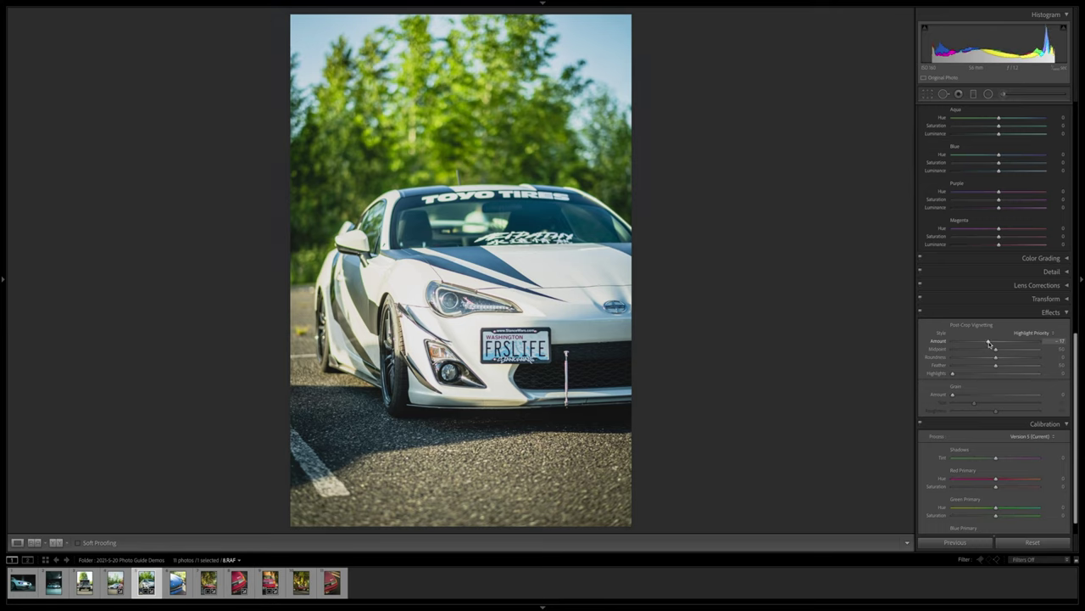
scroll(989, 343, up, 10)
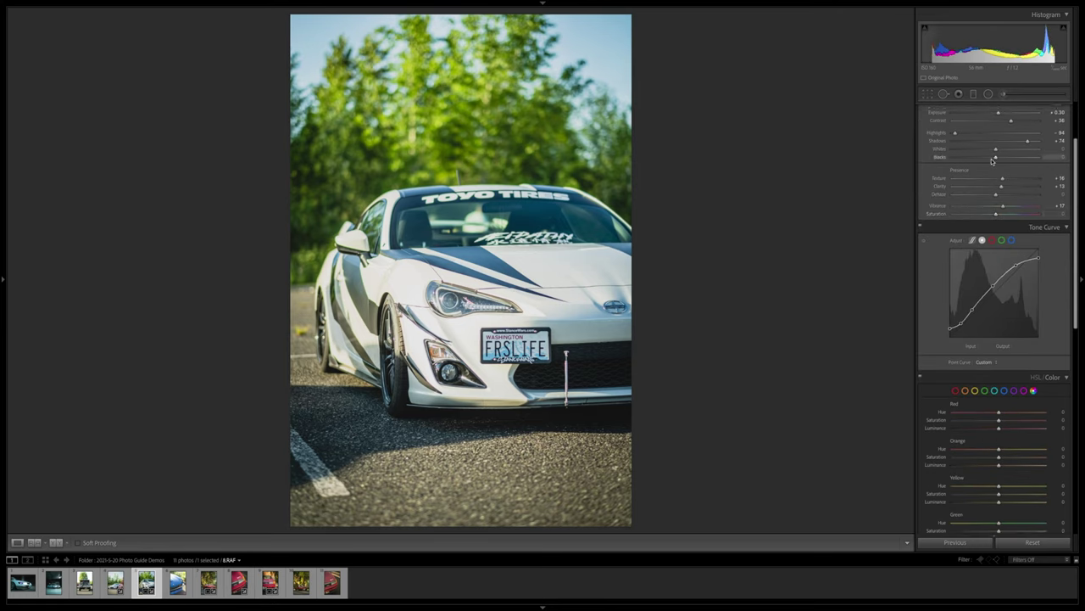
Shift the tint of 8.RAF slightly toward magenta and compare the photo with 7.RAF
scroll(990, 172, down, 1)
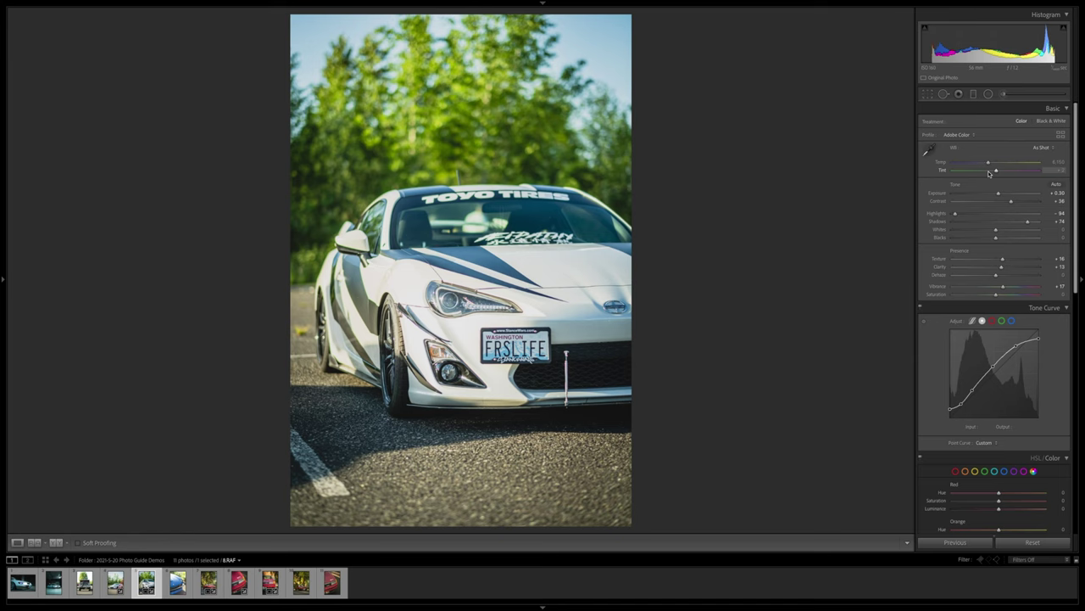
drag(996, 172, 998, 172)
key(Left)
key(Right)
Paste the copied settings onto the blue car photo 9.RAF and lower its exposure to about -0.55
key(Right)
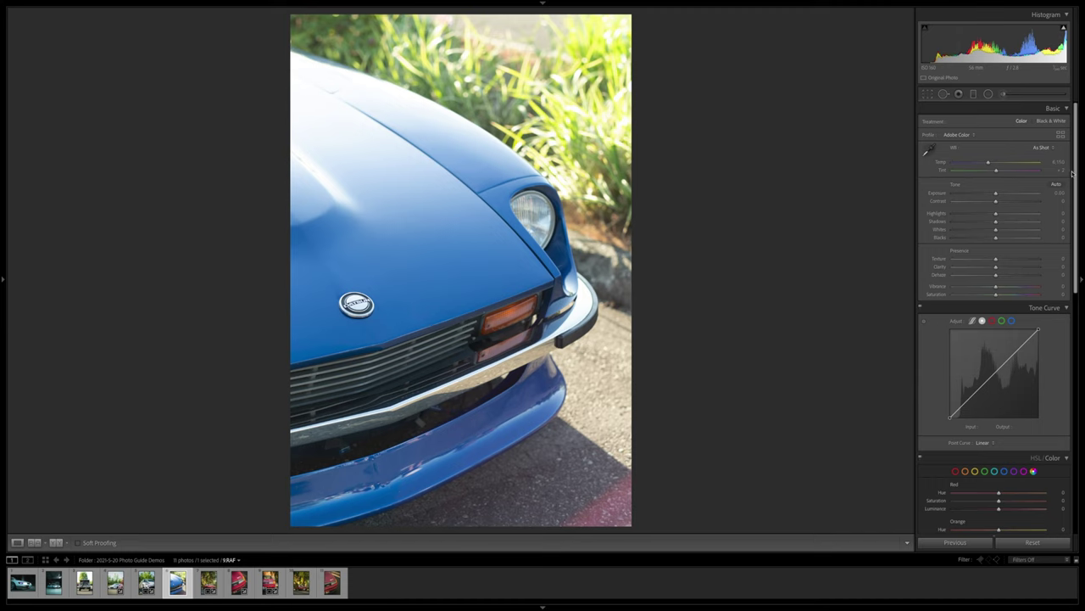
key(ctrl+shift+v)
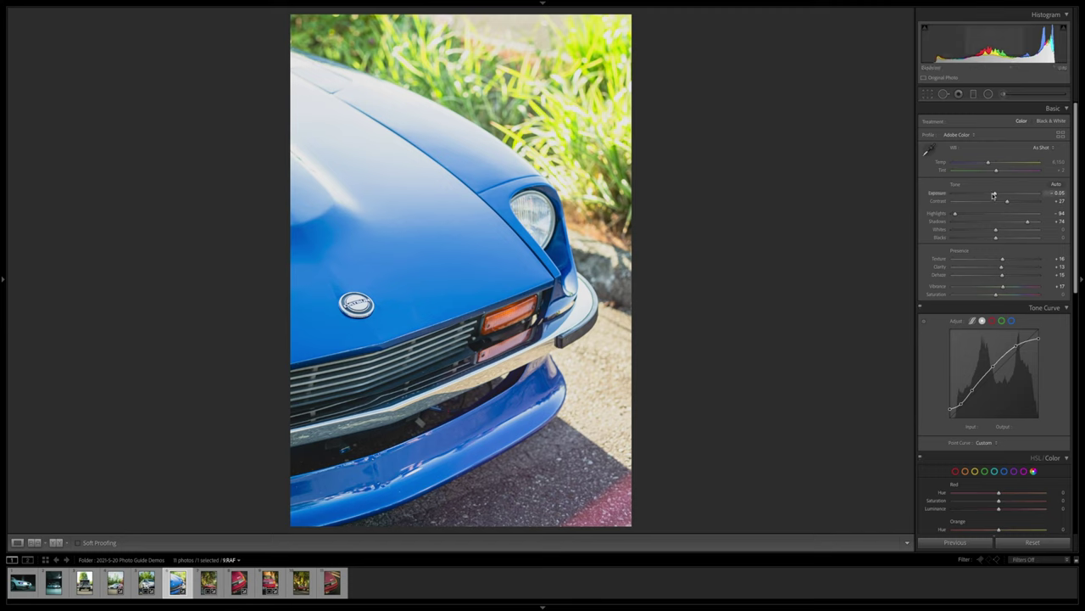
drag(994, 195, 990, 195)
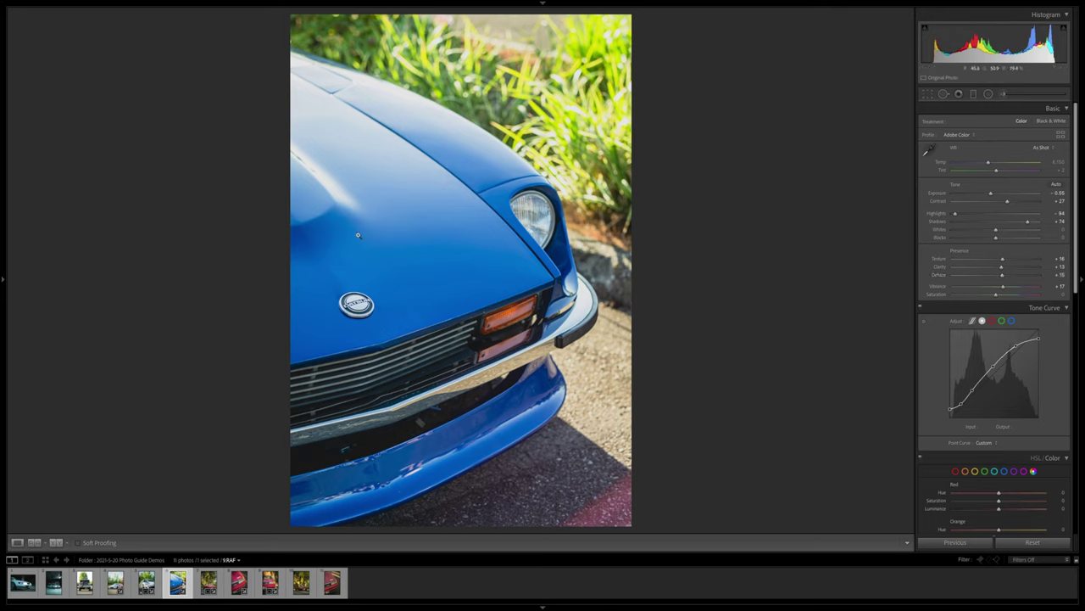
Raise the blue saturation of 9.RAF to +22
scroll(996, 384, down, 5)
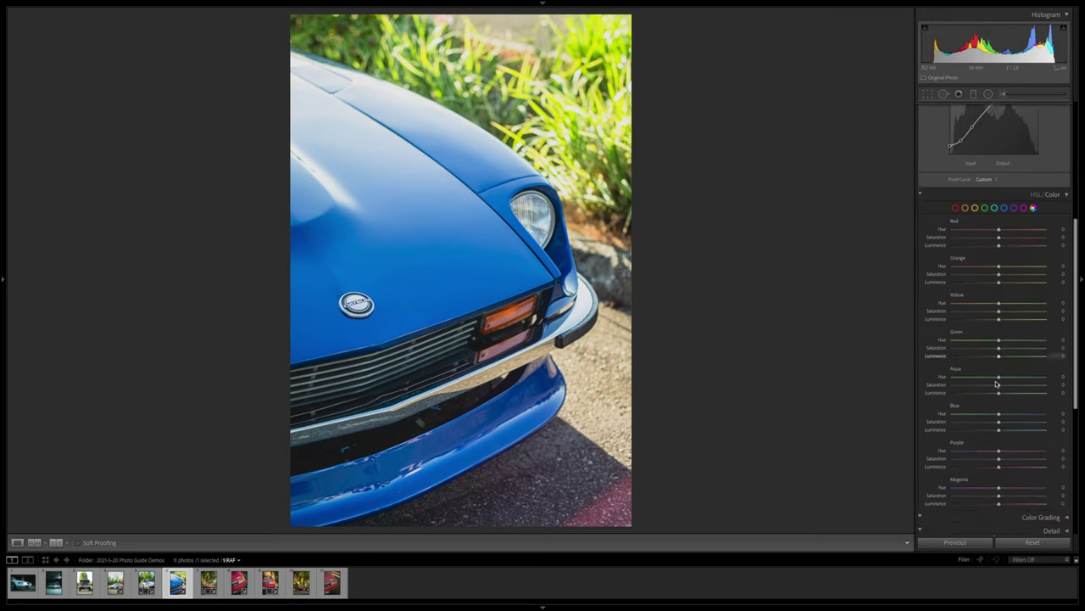
scroll(996, 384, down, 2)
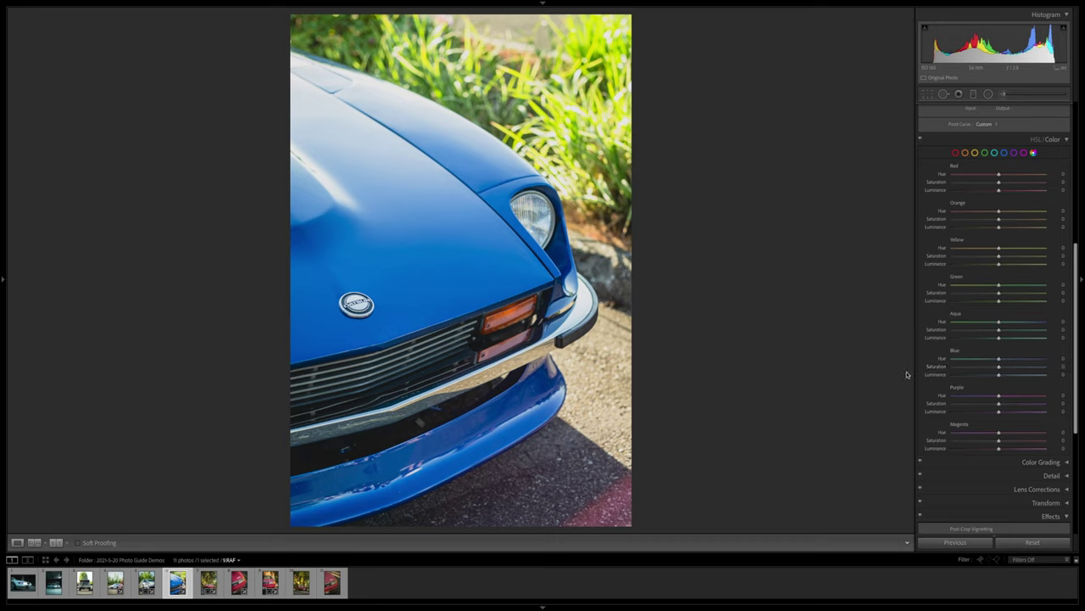
drag(1017, 368, 1008, 368)
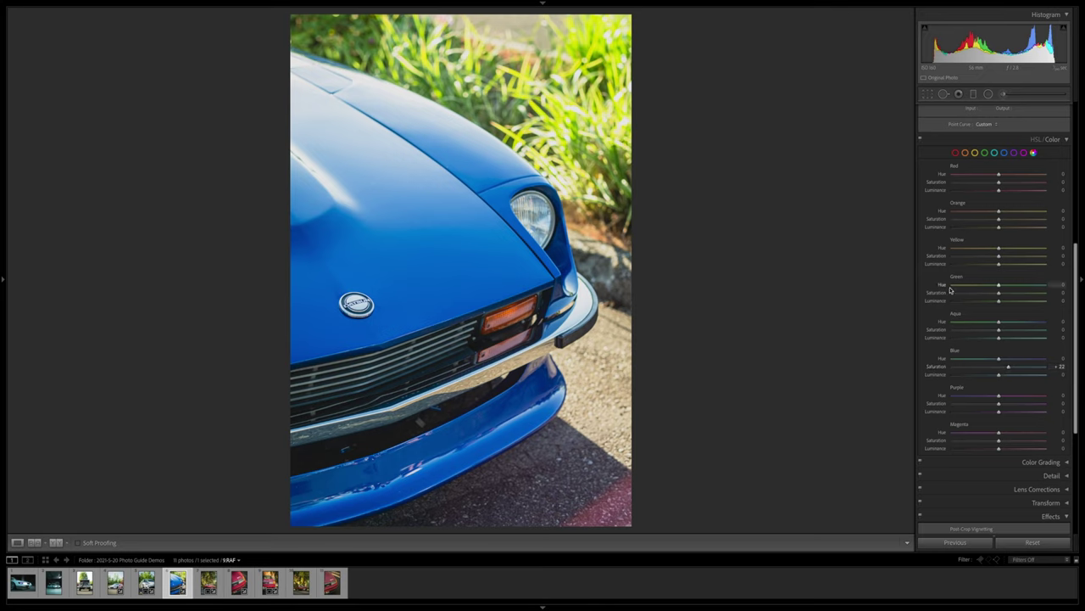
scroll(984, 303, up, 2)
scroll(983, 303, up, 10)
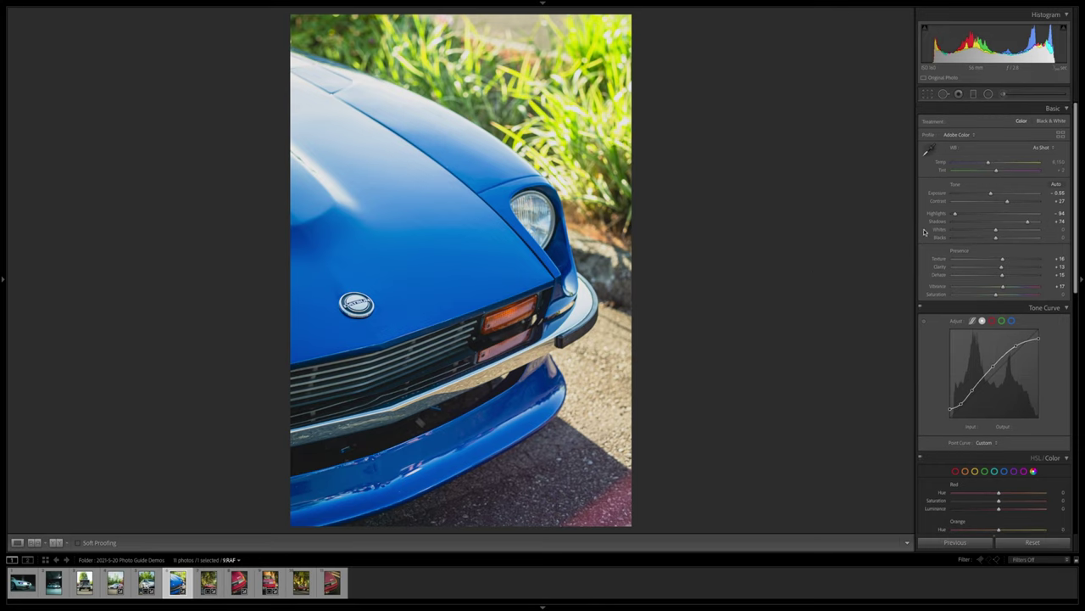
Compare the edited blue car photo with its original version
key(backslash)
key(backslash)
key(backslash)
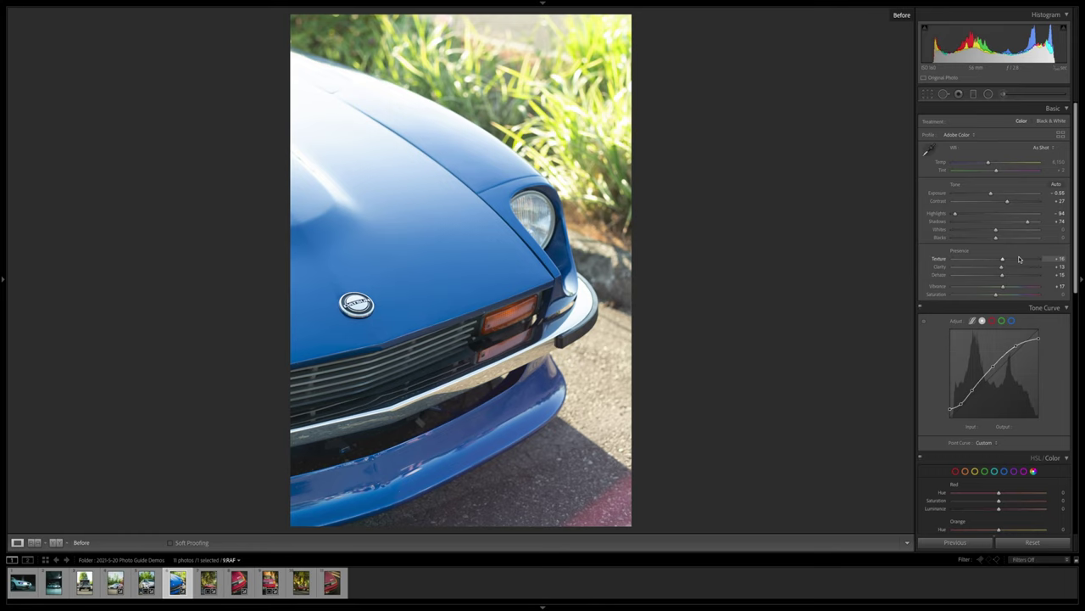
key(backslash)
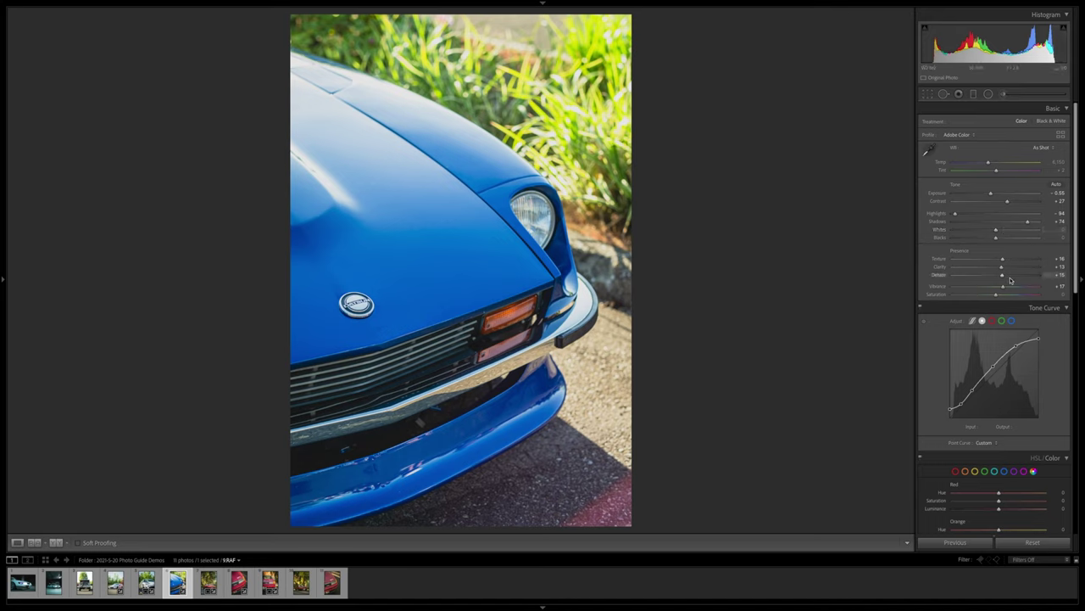
Try a vignette amount of -27 on 9.RAF, undo it, and set a milder amount of about -18
scroll(1022, 281, down, 10)
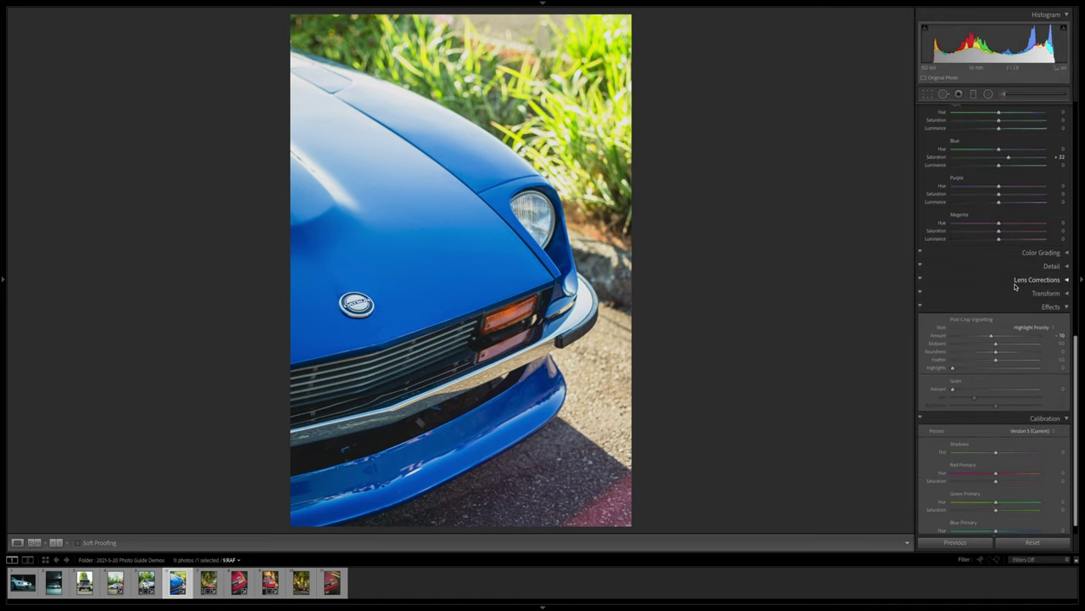
drag(991, 335, 983, 337)
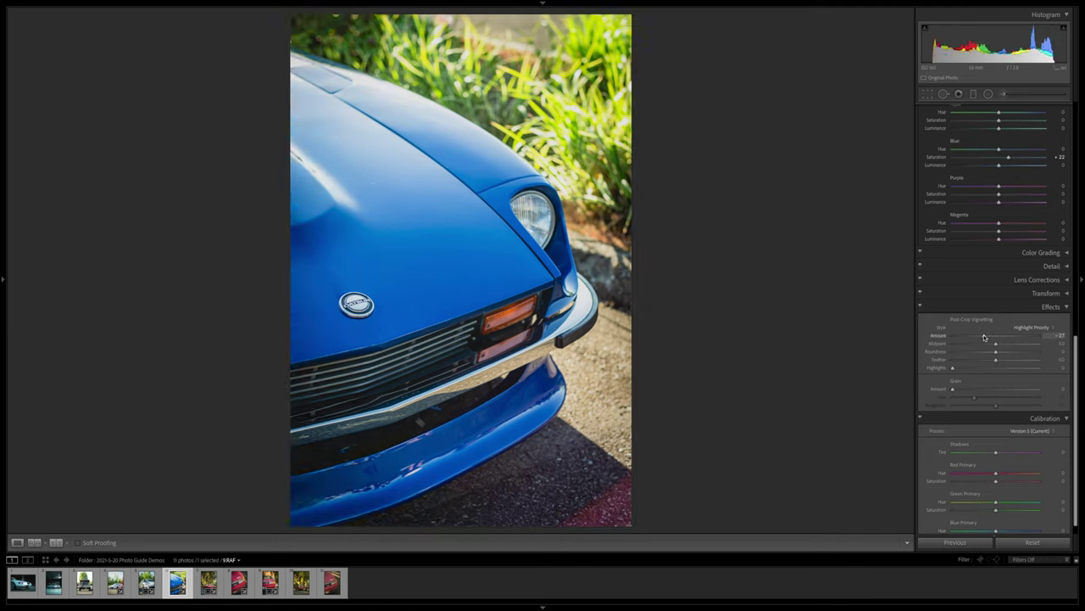
key(ctrl+z)
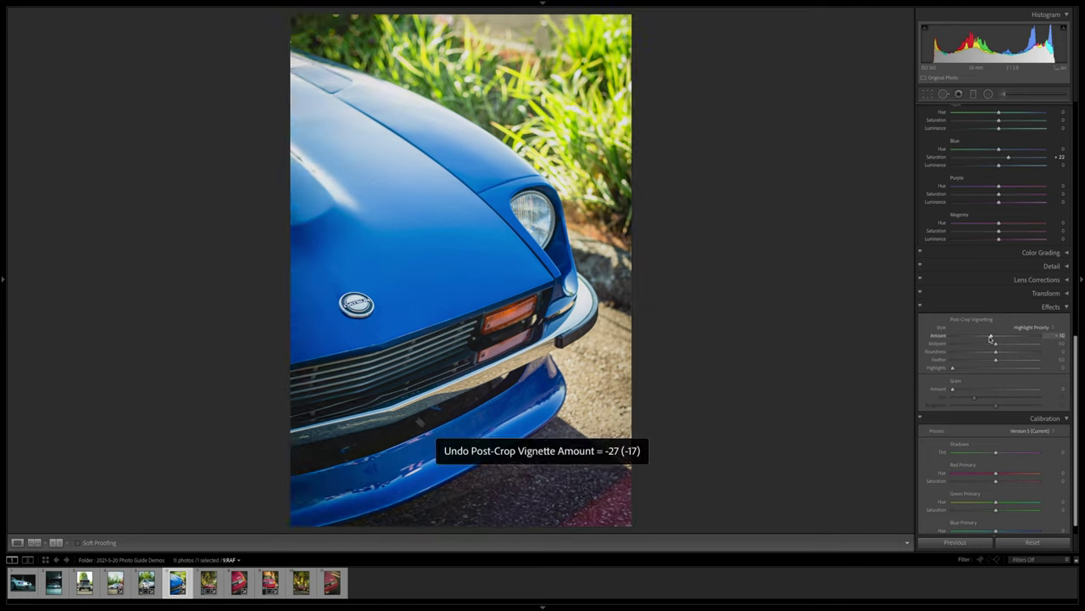
drag(991, 337, 988, 337)
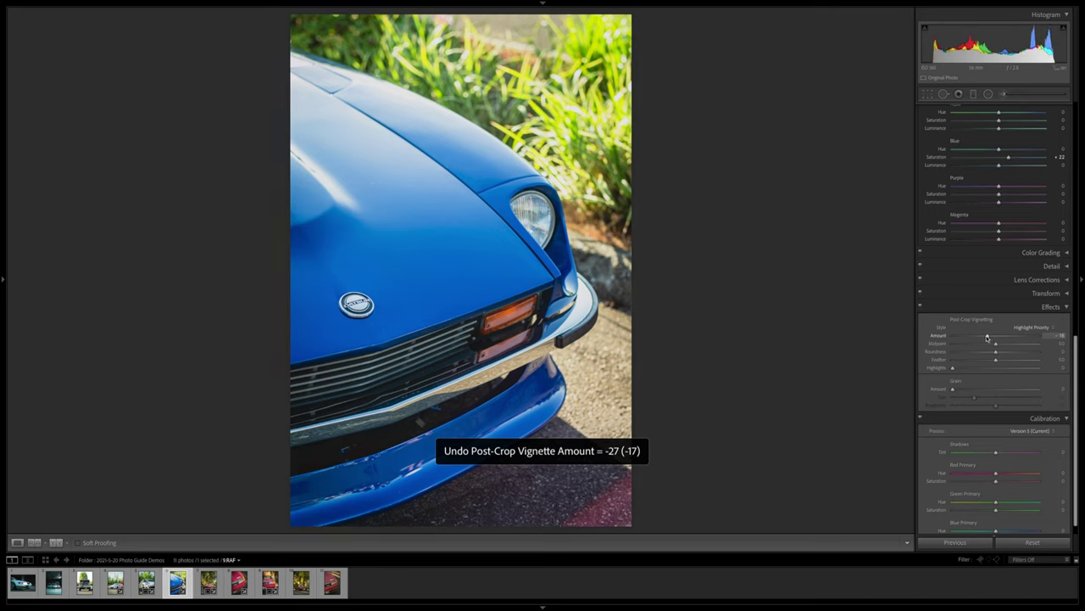
Toggle between the original and edited 9.RAF to review the complete edit with its vignette
scroll(987, 337, up, 10)
scroll(987, 337, up, 4)
key(backslash)
key(backslash)
key(backslash)
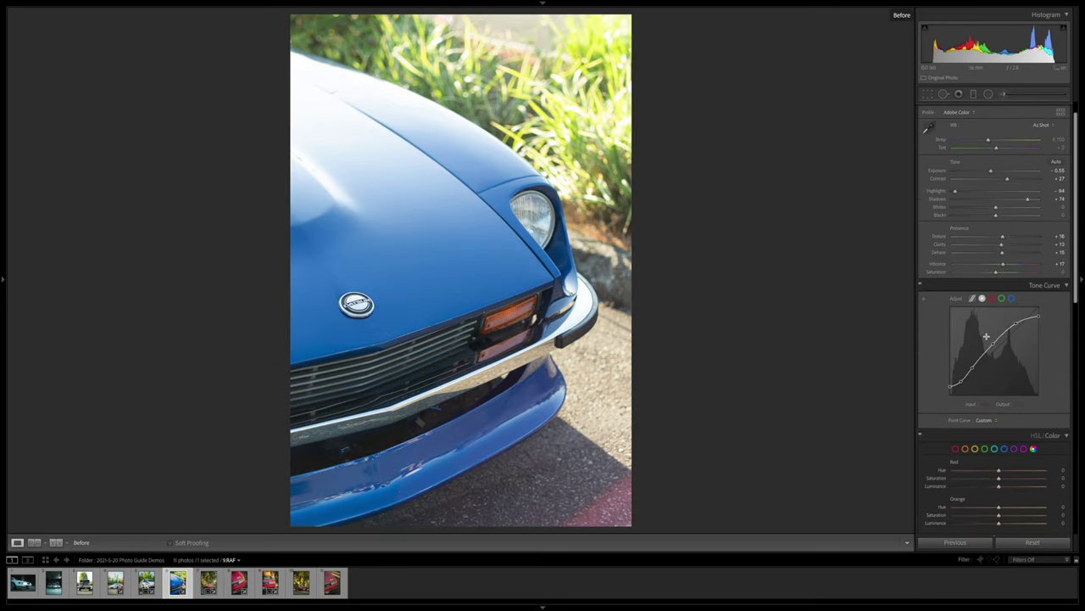
key(backslash)
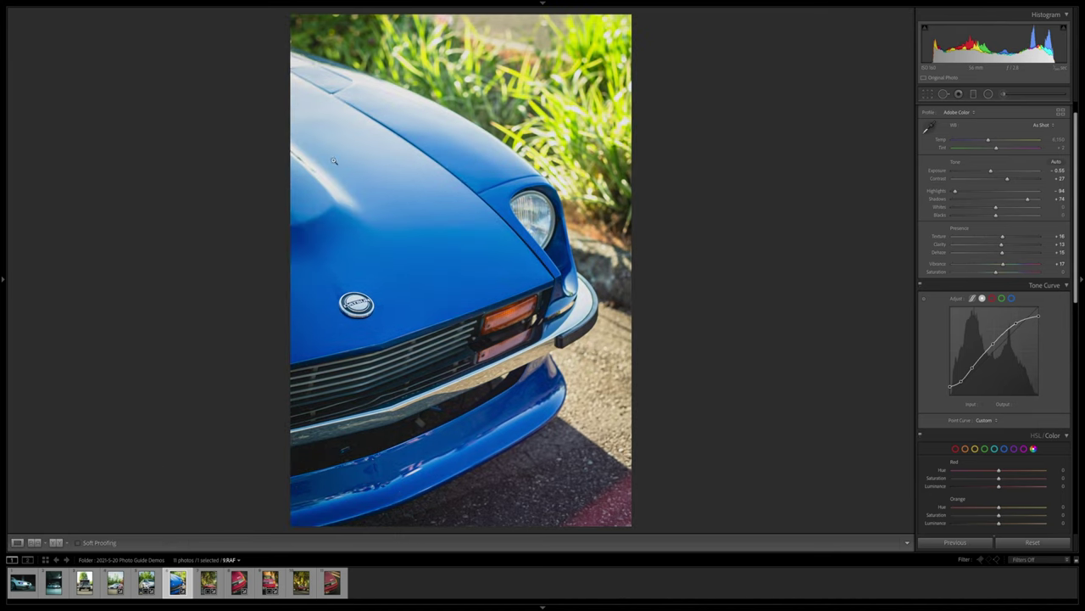
Apply the copied settings to the truck photo 6.RAF, lower its exposure to about -0.65, and compare it with 7.RAF
click(84, 582)
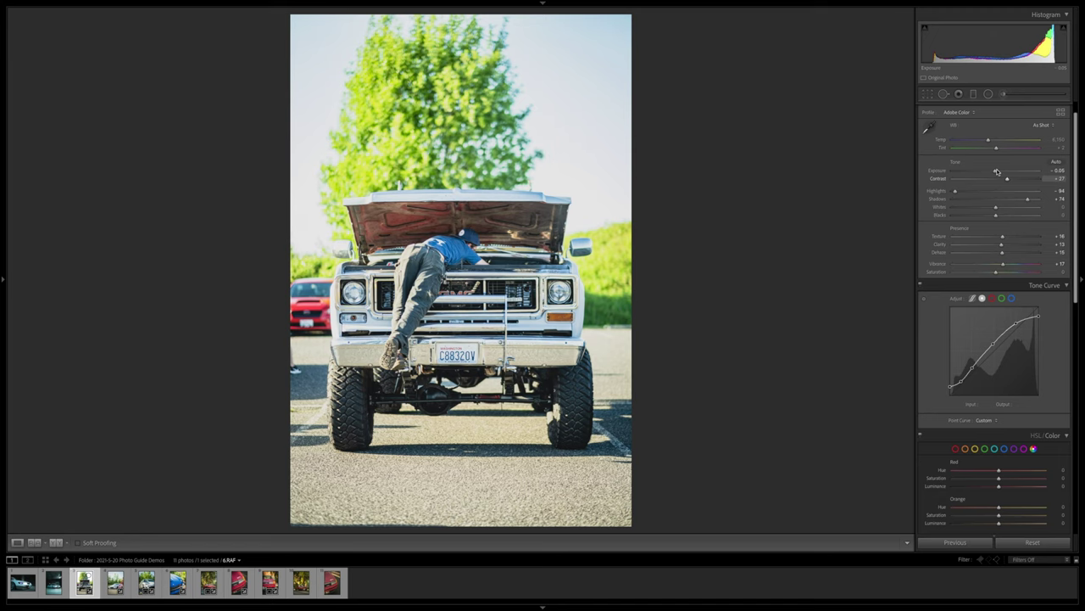
drag(995, 172, 989, 172)
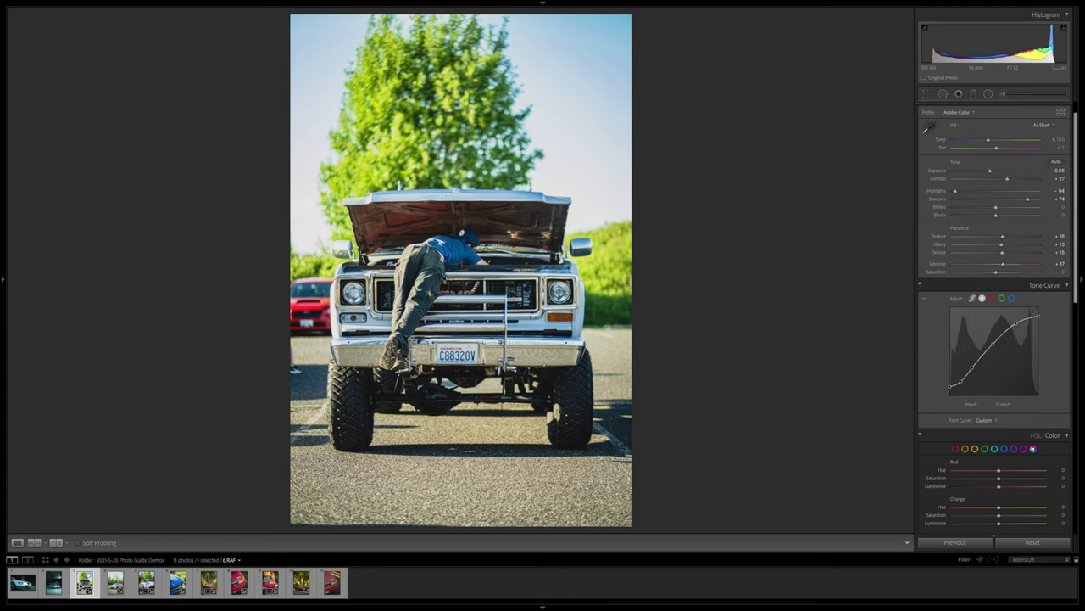
click(115, 582)
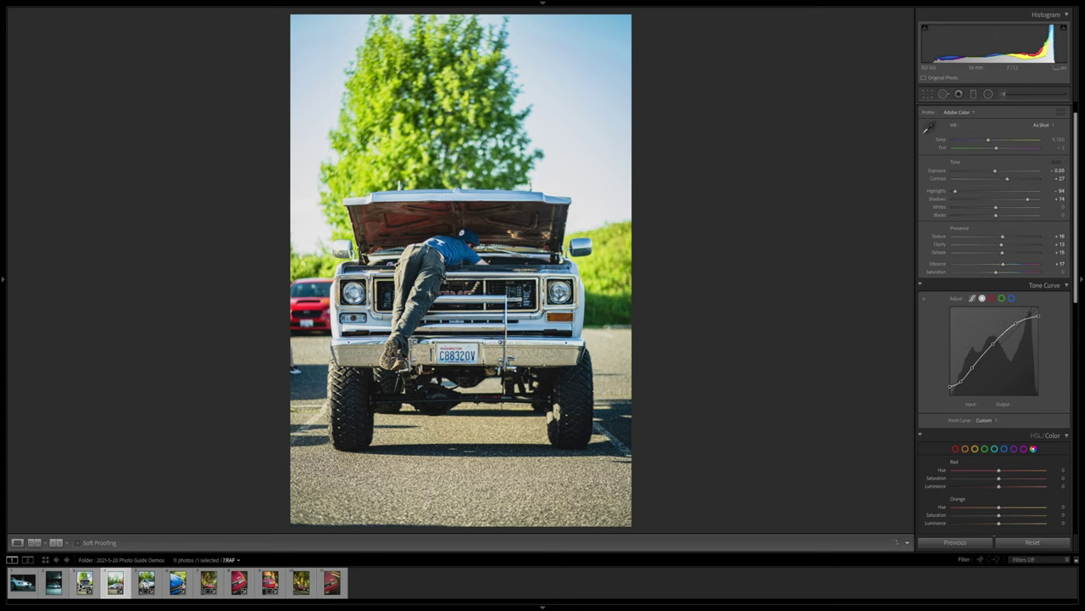
key(Left)
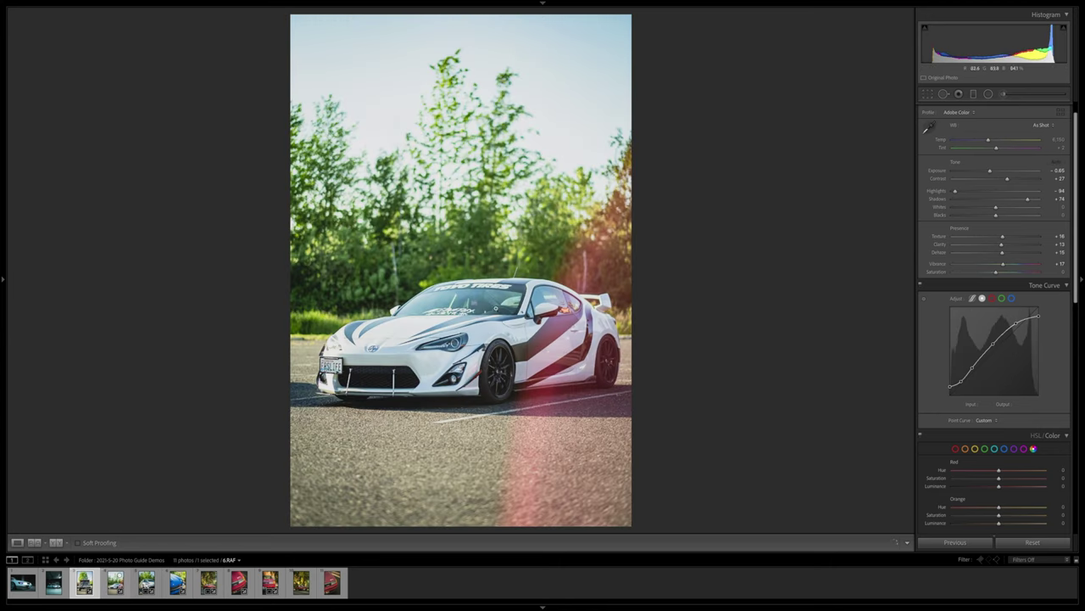
Straighten the truck photo 6.RAF by a fraction of a degree and apply the crop
click(928, 94)
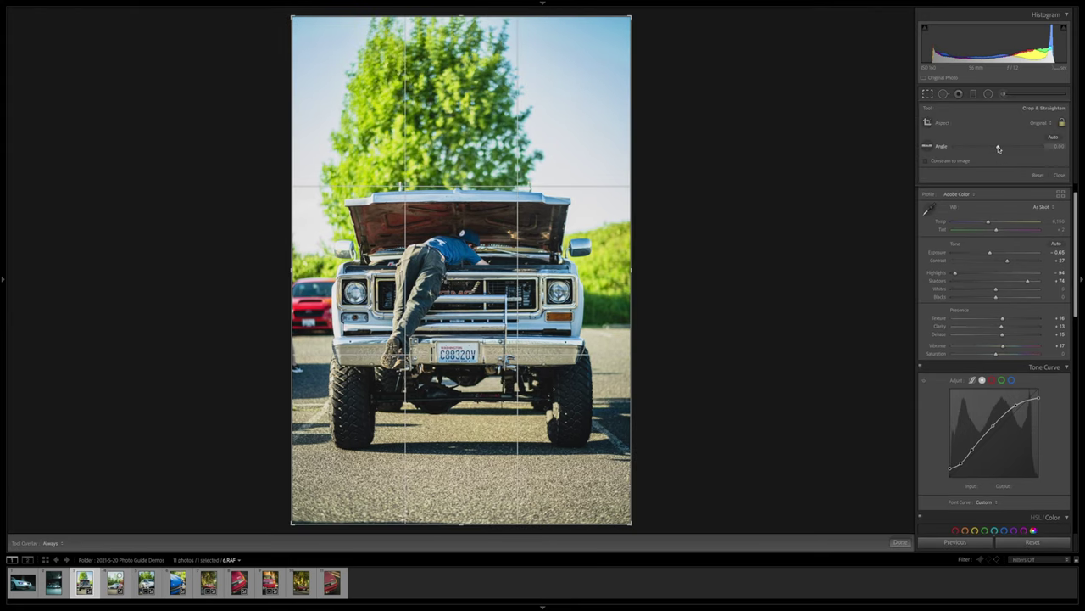
click(998, 148)
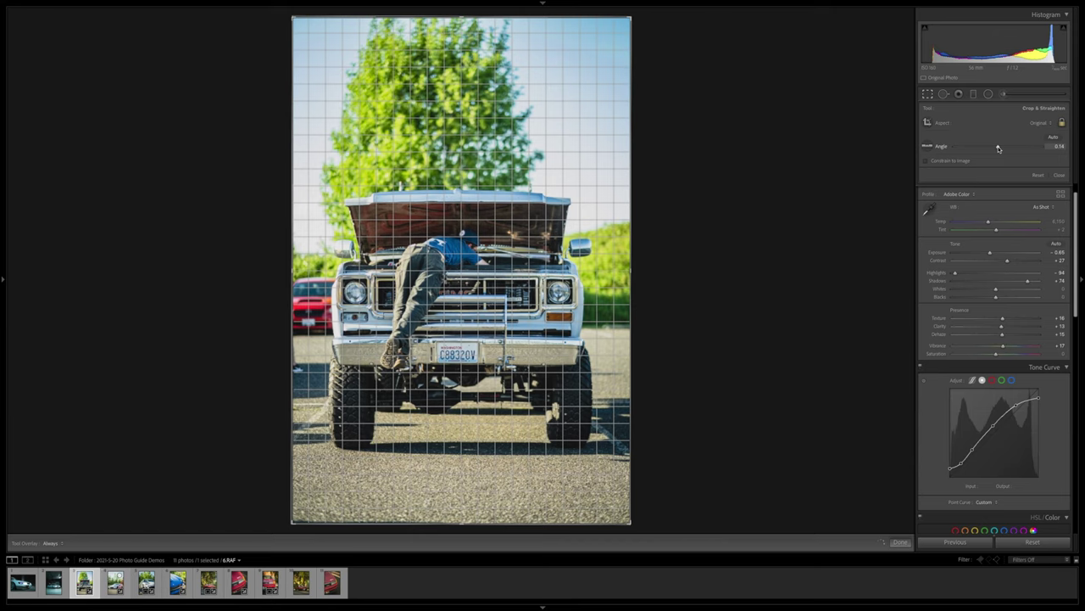
drag(998, 148, 998, 149)
key(Return)
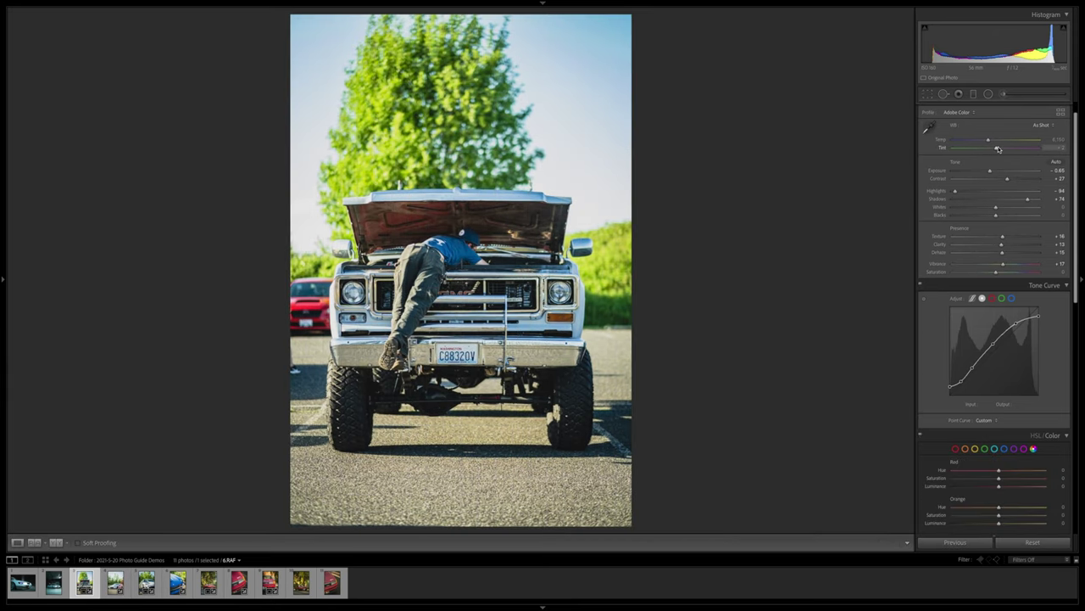
Review the last change on the truck photo 6.RAF and compare its look with the other edited photos, including the blue car
key(ctrl+z)
key(ctrl+shift+z)
click(115, 581)
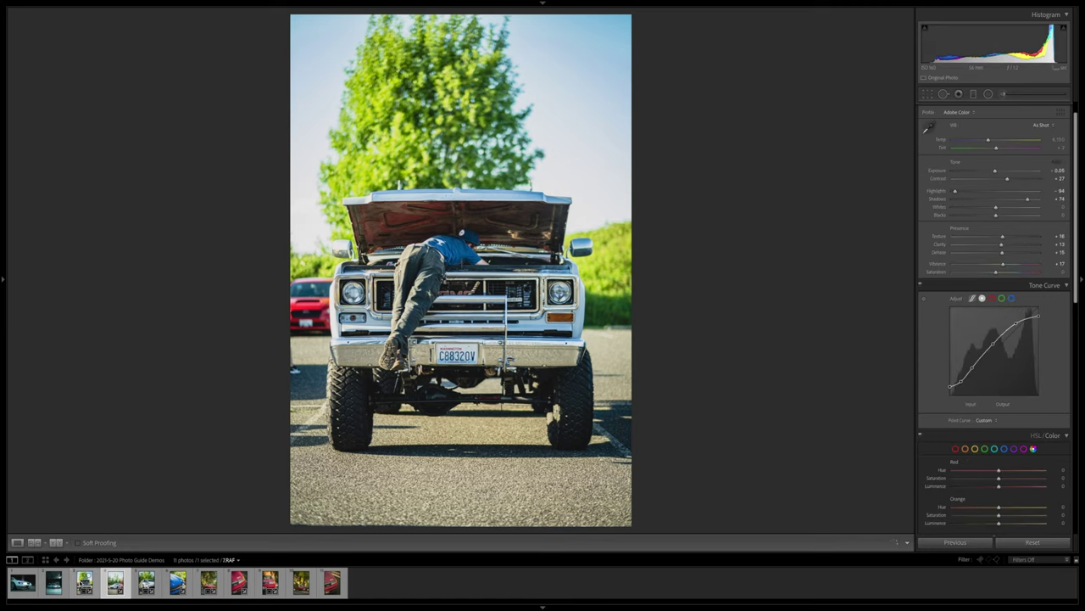
click(146, 582)
click(177, 582)
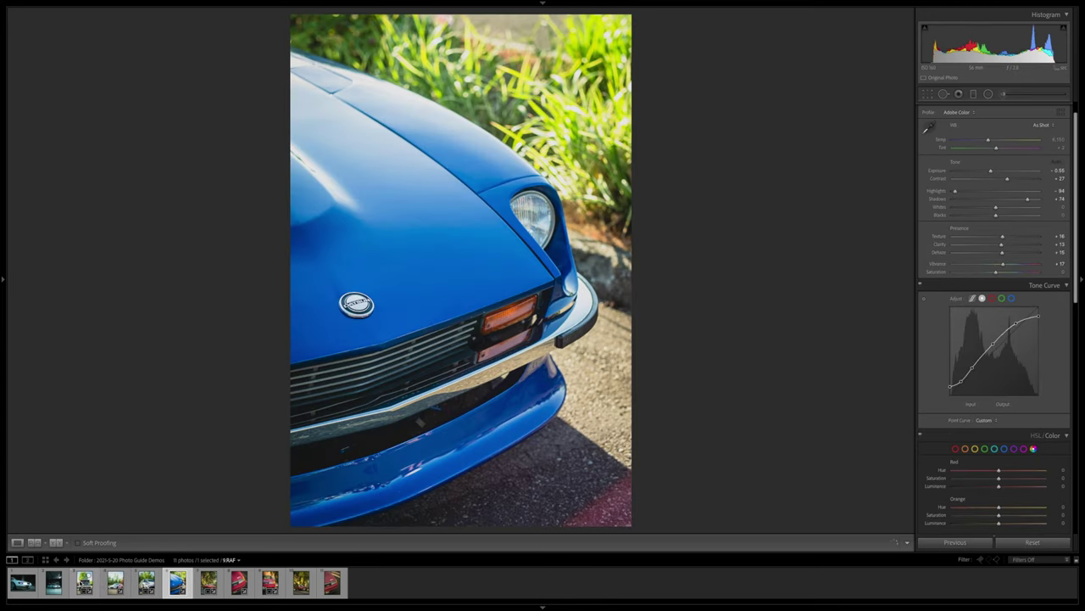
Return to the truck photo 6.RAF and toggle between its original and edited versions
click(85, 581)
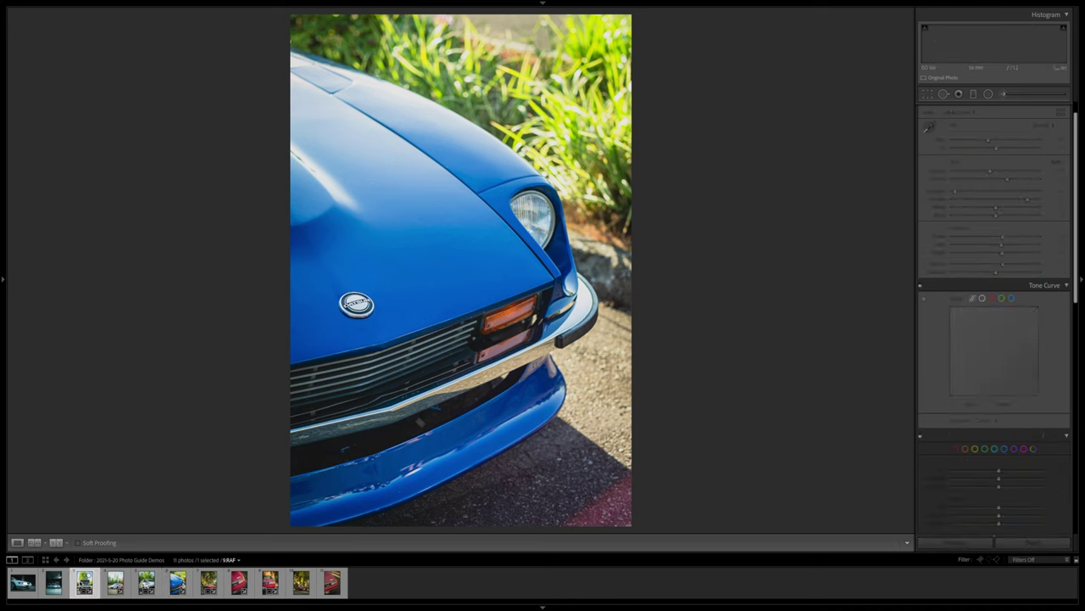
key(backslash)
key(backslash)
key(backslash)
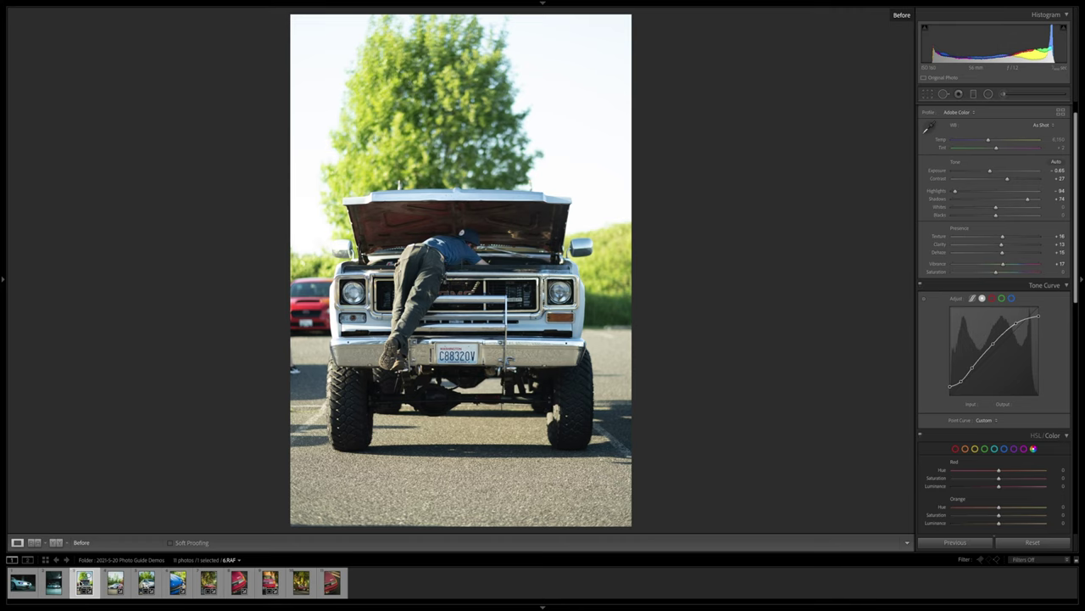
key(backslash)
Open the parking garage photo 5.RAF, try a slightly warmer temperature and the Auto white balance, and undo both
key(Left)
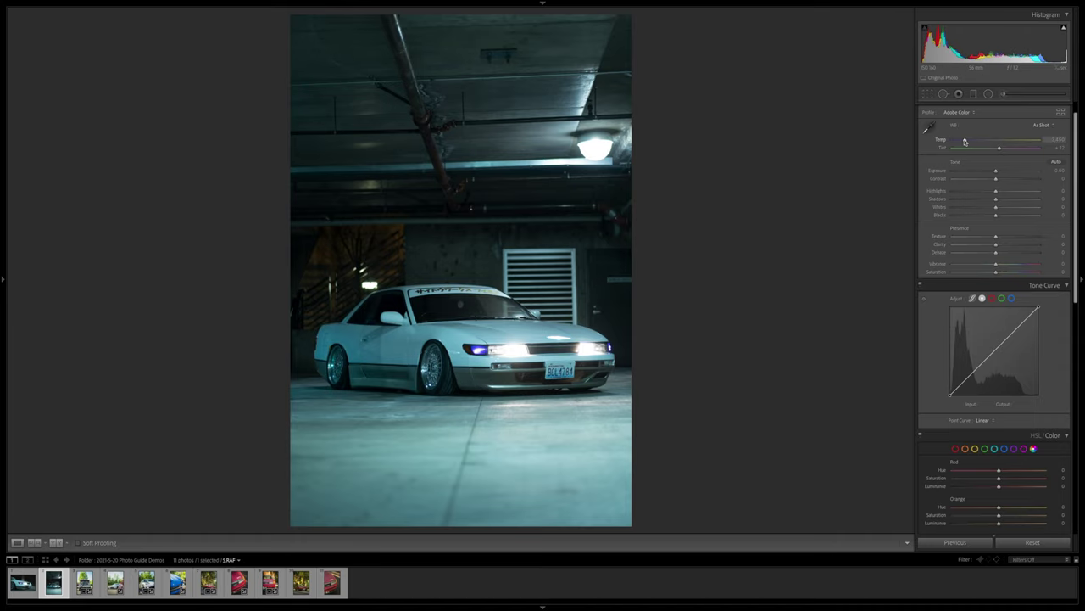
drag(964, 141, 967, 142)
key(ctrl+z)
click(1041, 125)
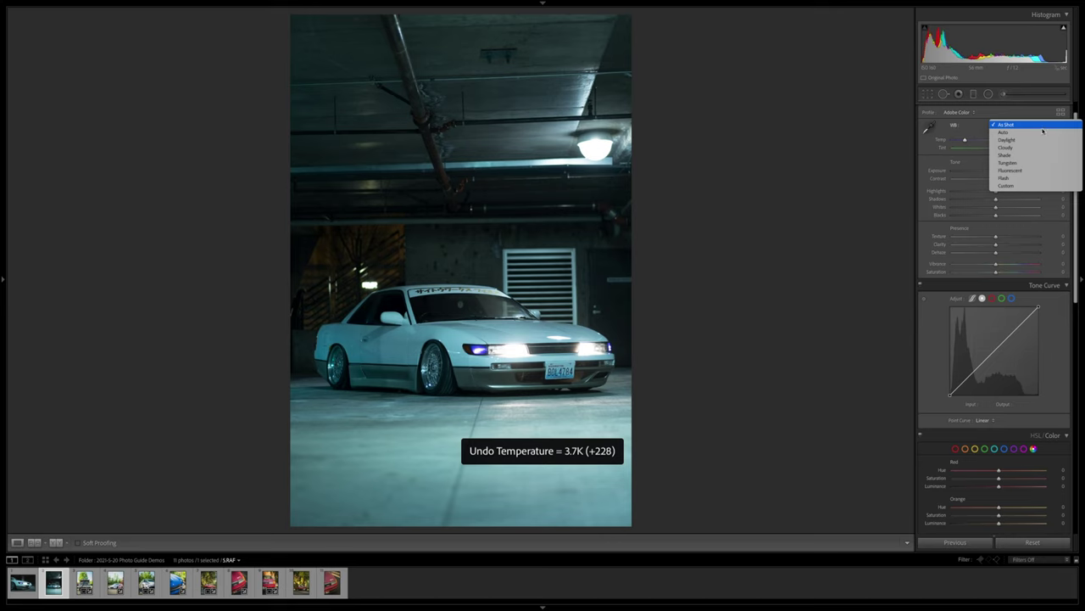
click(998, 129)
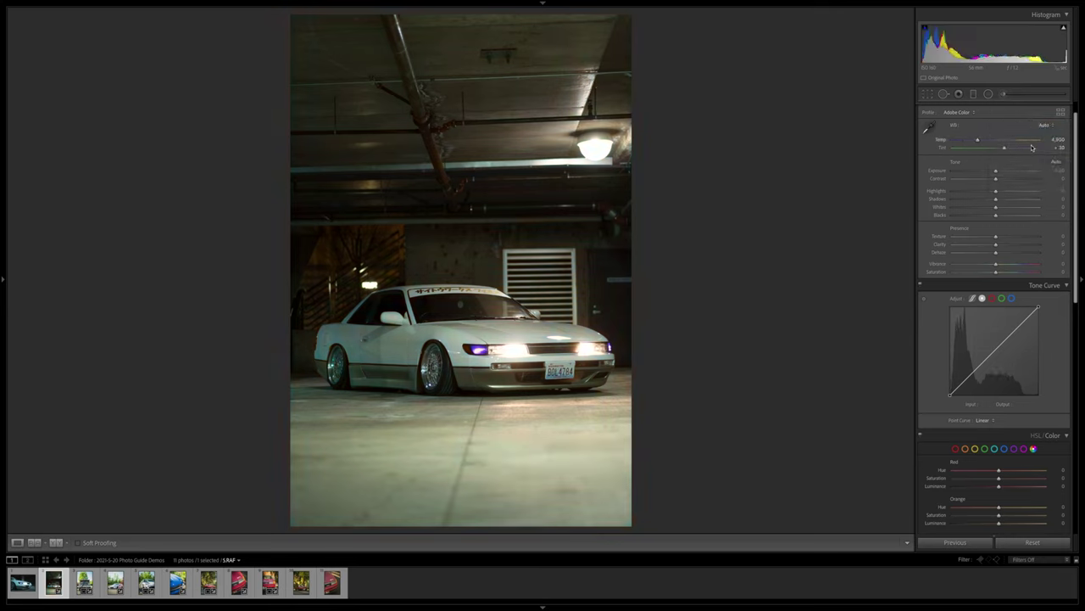
key(ctrl+z)
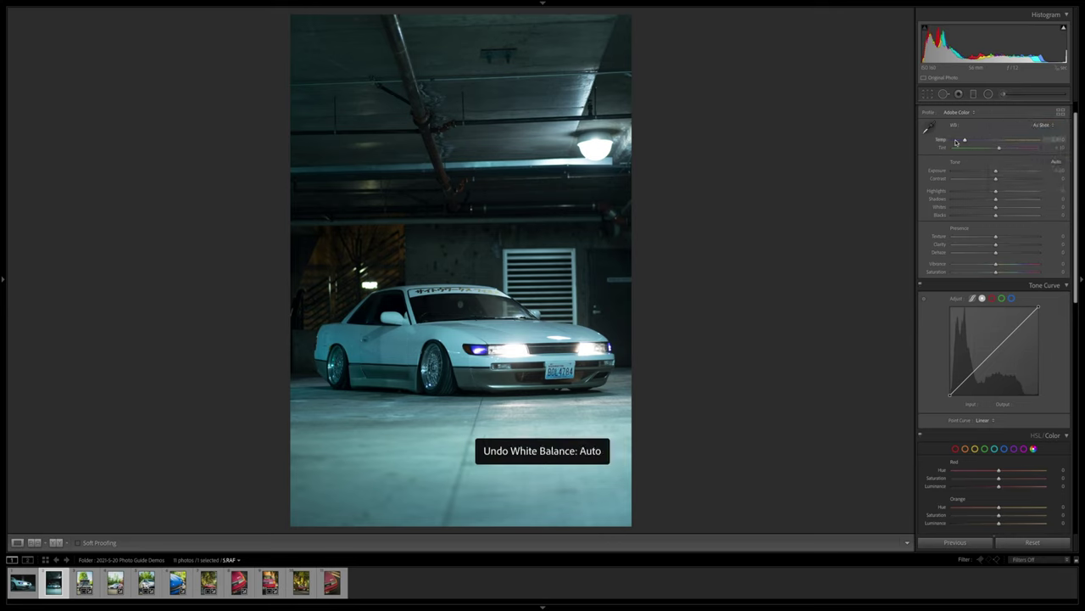
Correct the white balance of 5.RAF with a temperature of about 3,805 and a tint of about +28
drag(965, 143, 969, 142)
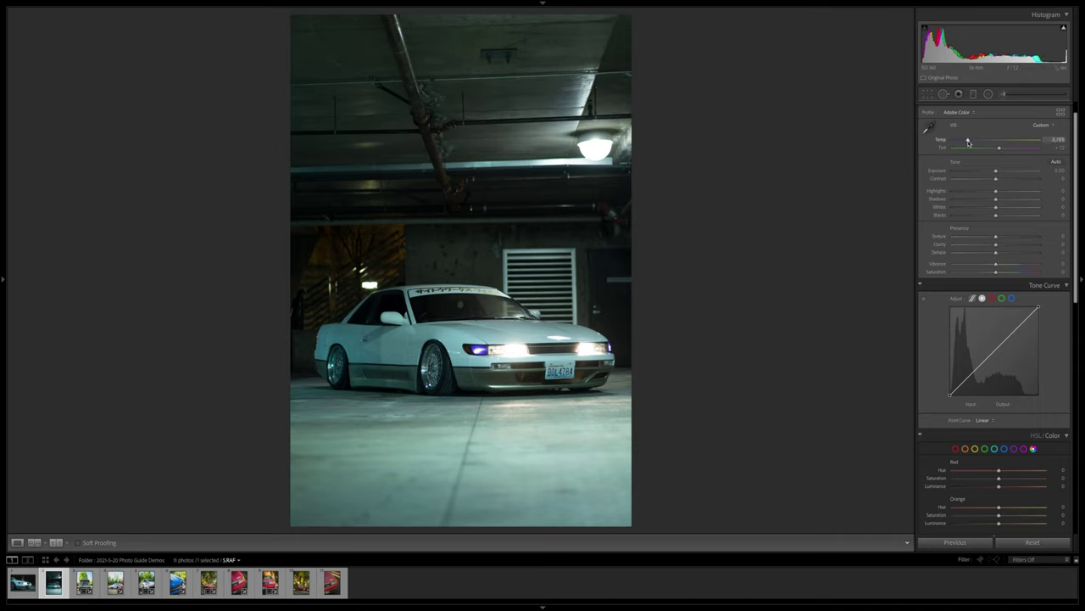
key(ctrl+z)
key(ctrl+shift+z)
drag(1000, 149, 1003, 149)
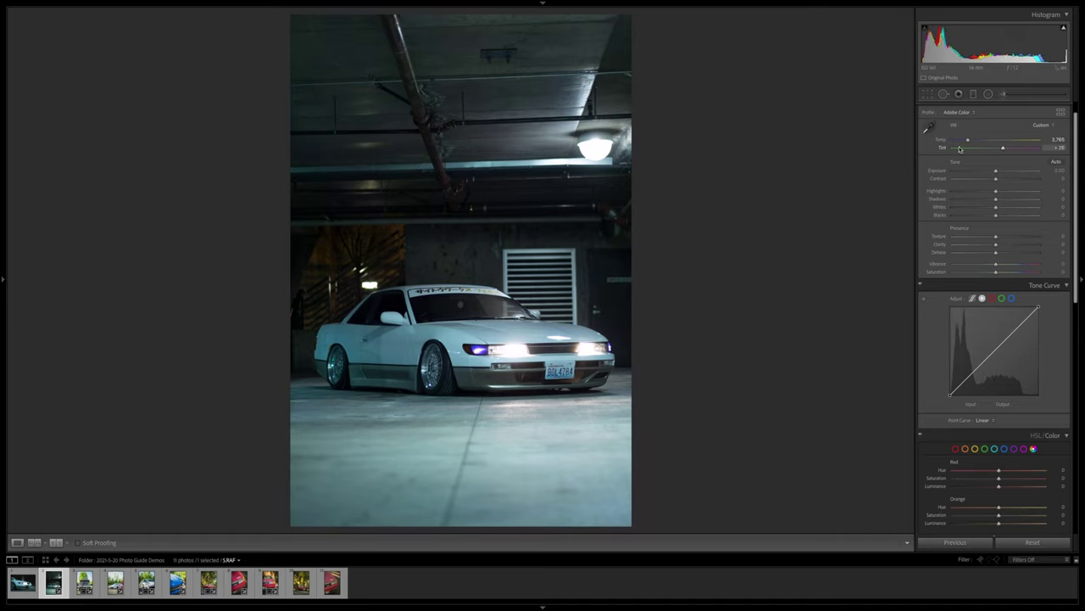
drag(968, 142, 967, 141)
Toggle between the original and edited 5.RAF to judge the white balance correction
key(backslash)
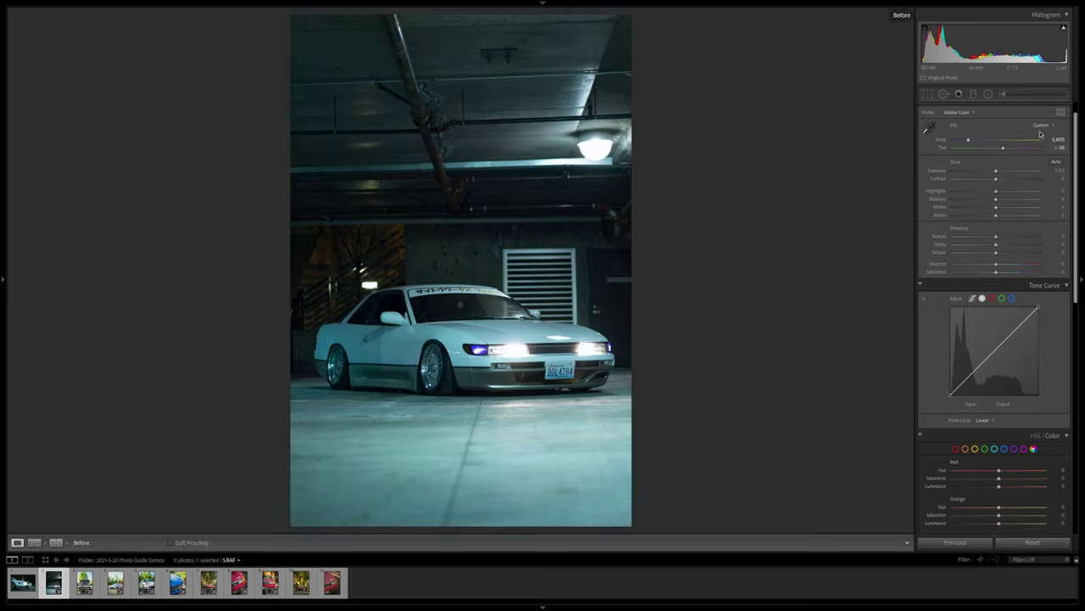
key(backslash)
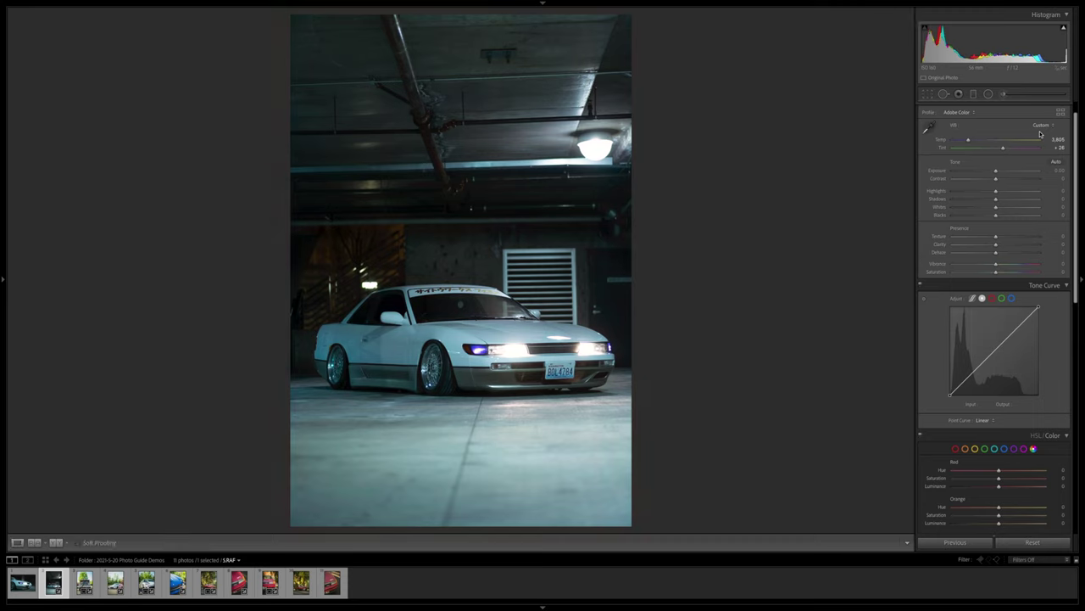
key(backslash)
key(backslash)
key(backslash)
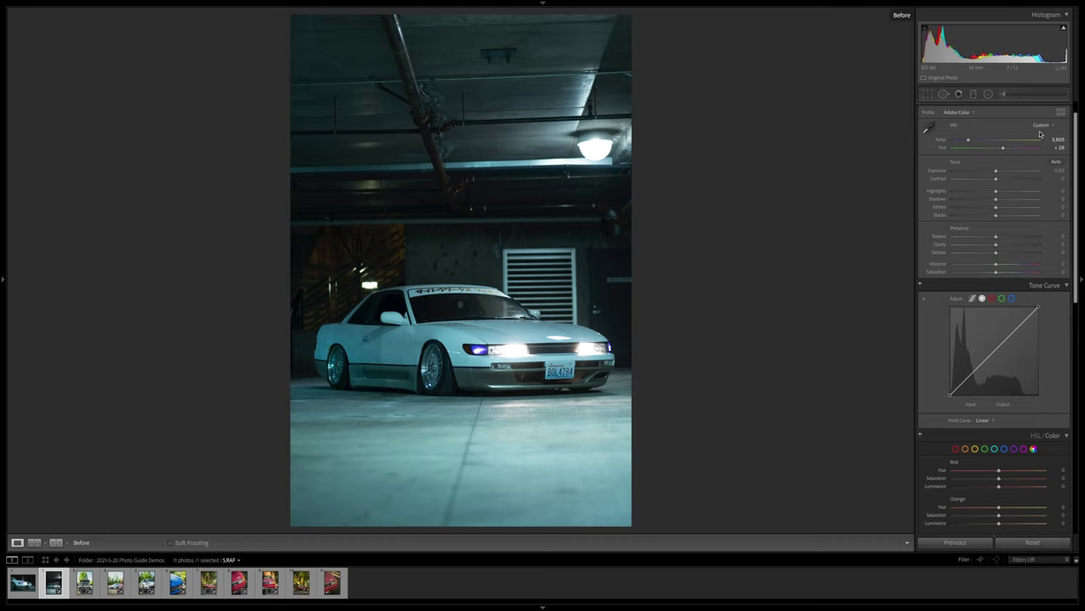
key(backslash)
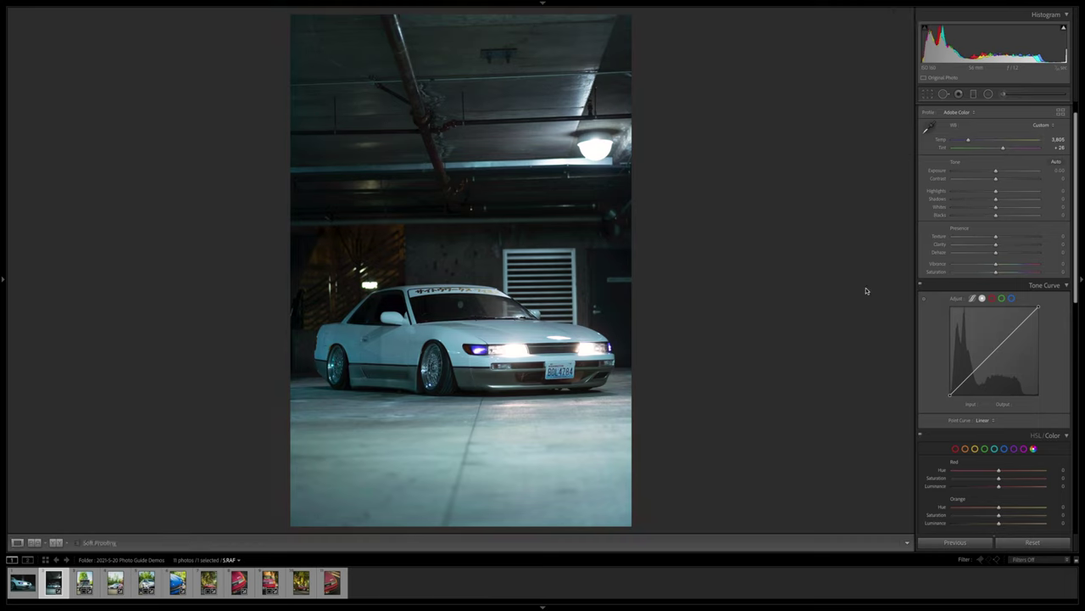